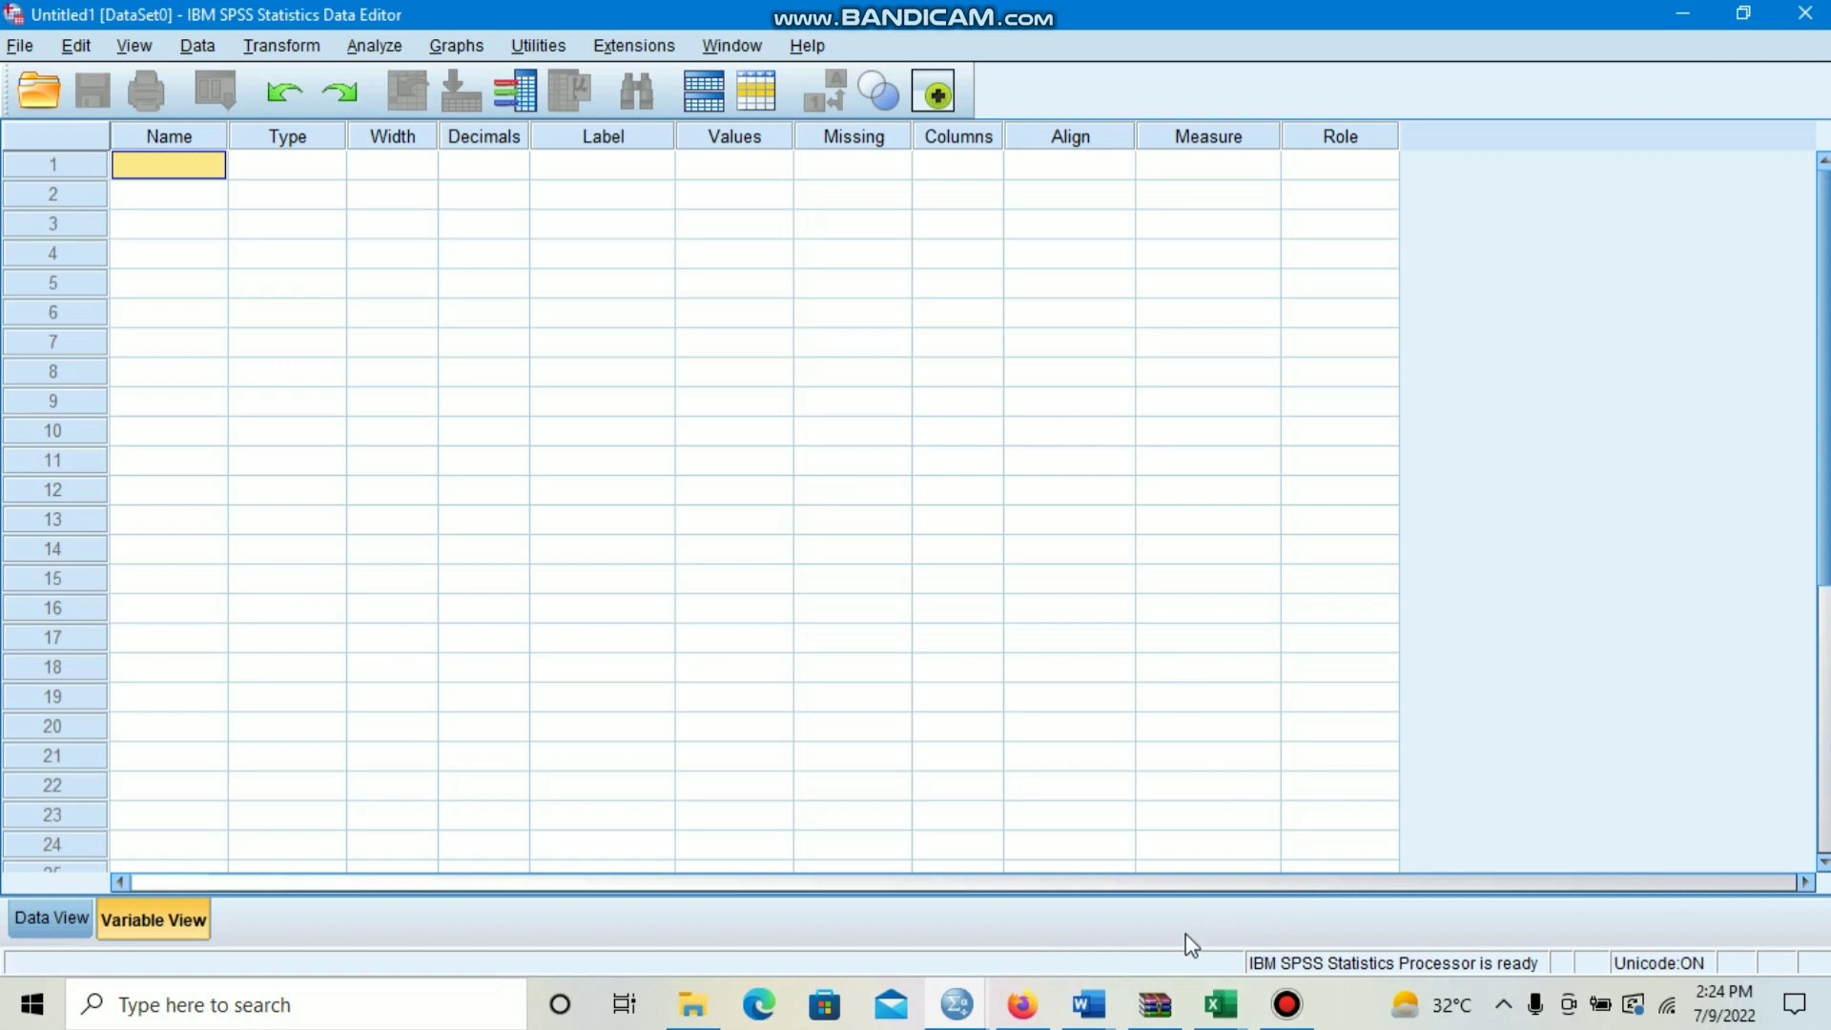
Review the HASIL TABULASI DATA workbook in Excel and the questionnaire statements in the DAFTAR PERNYATAAN RESPONDEN document in Word.
left_click(1211, 1015)
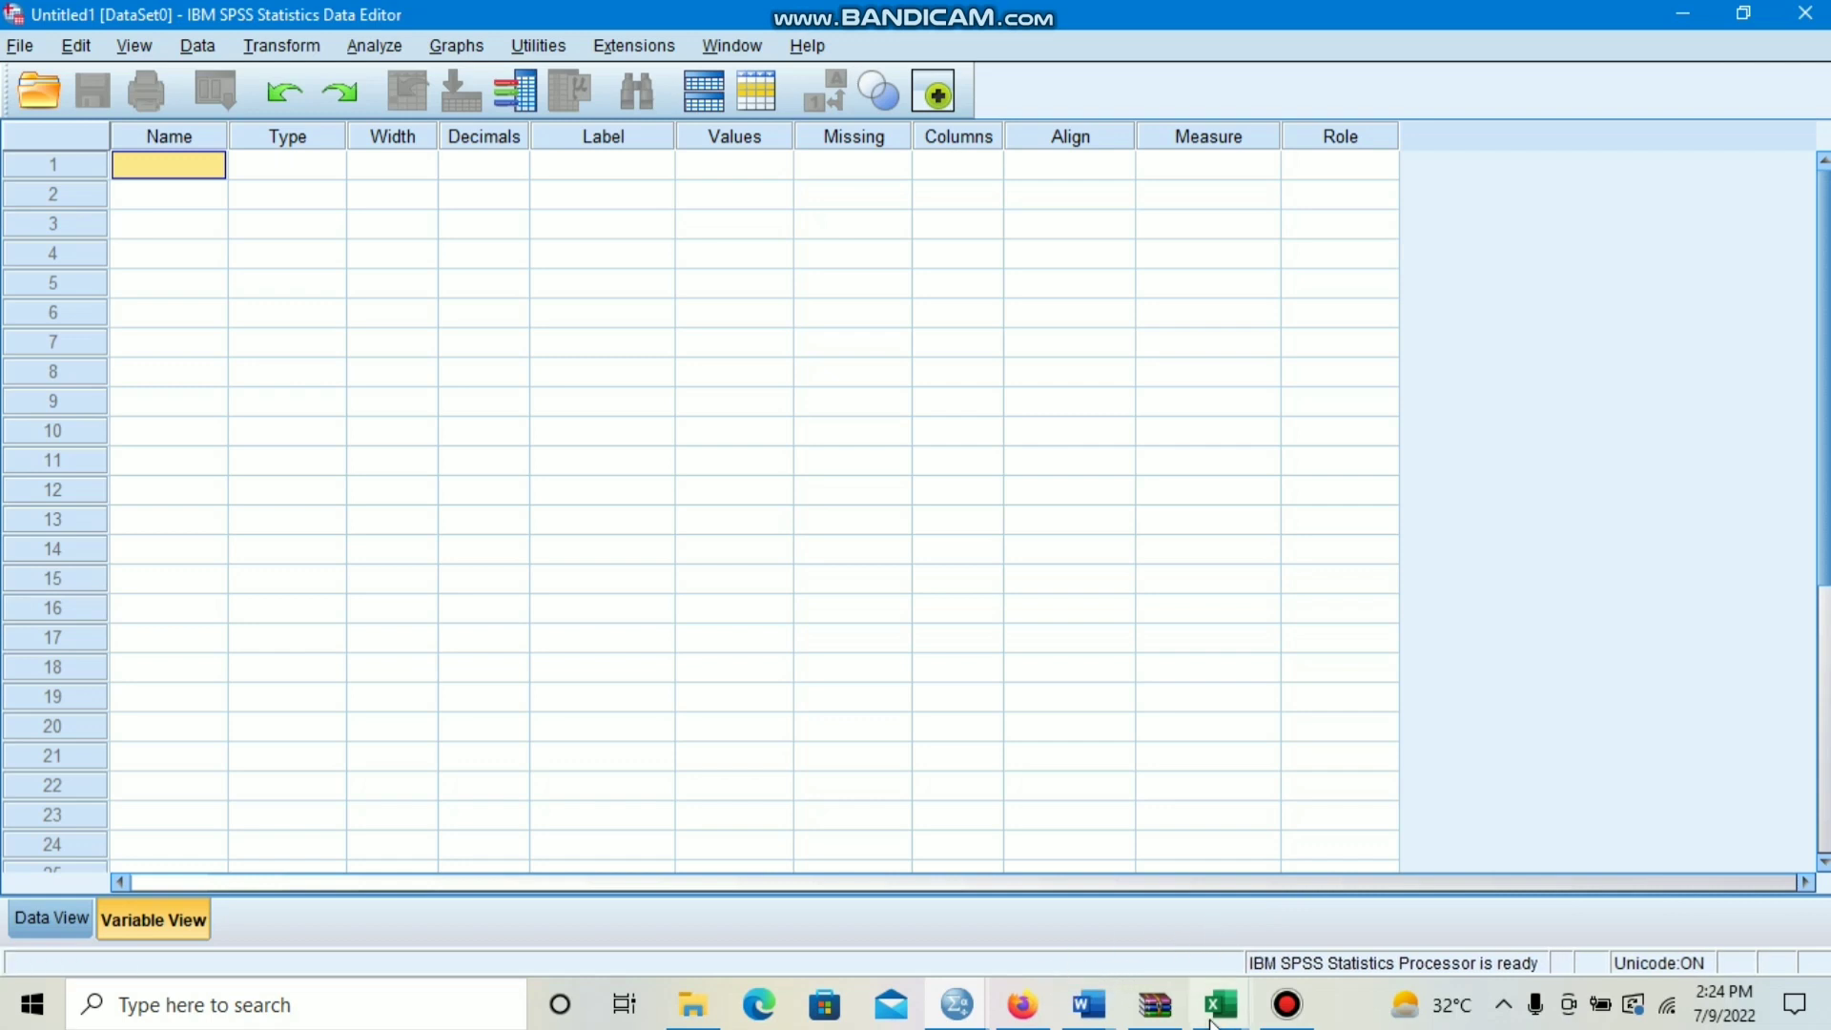
mouse_move(1213, 1023)
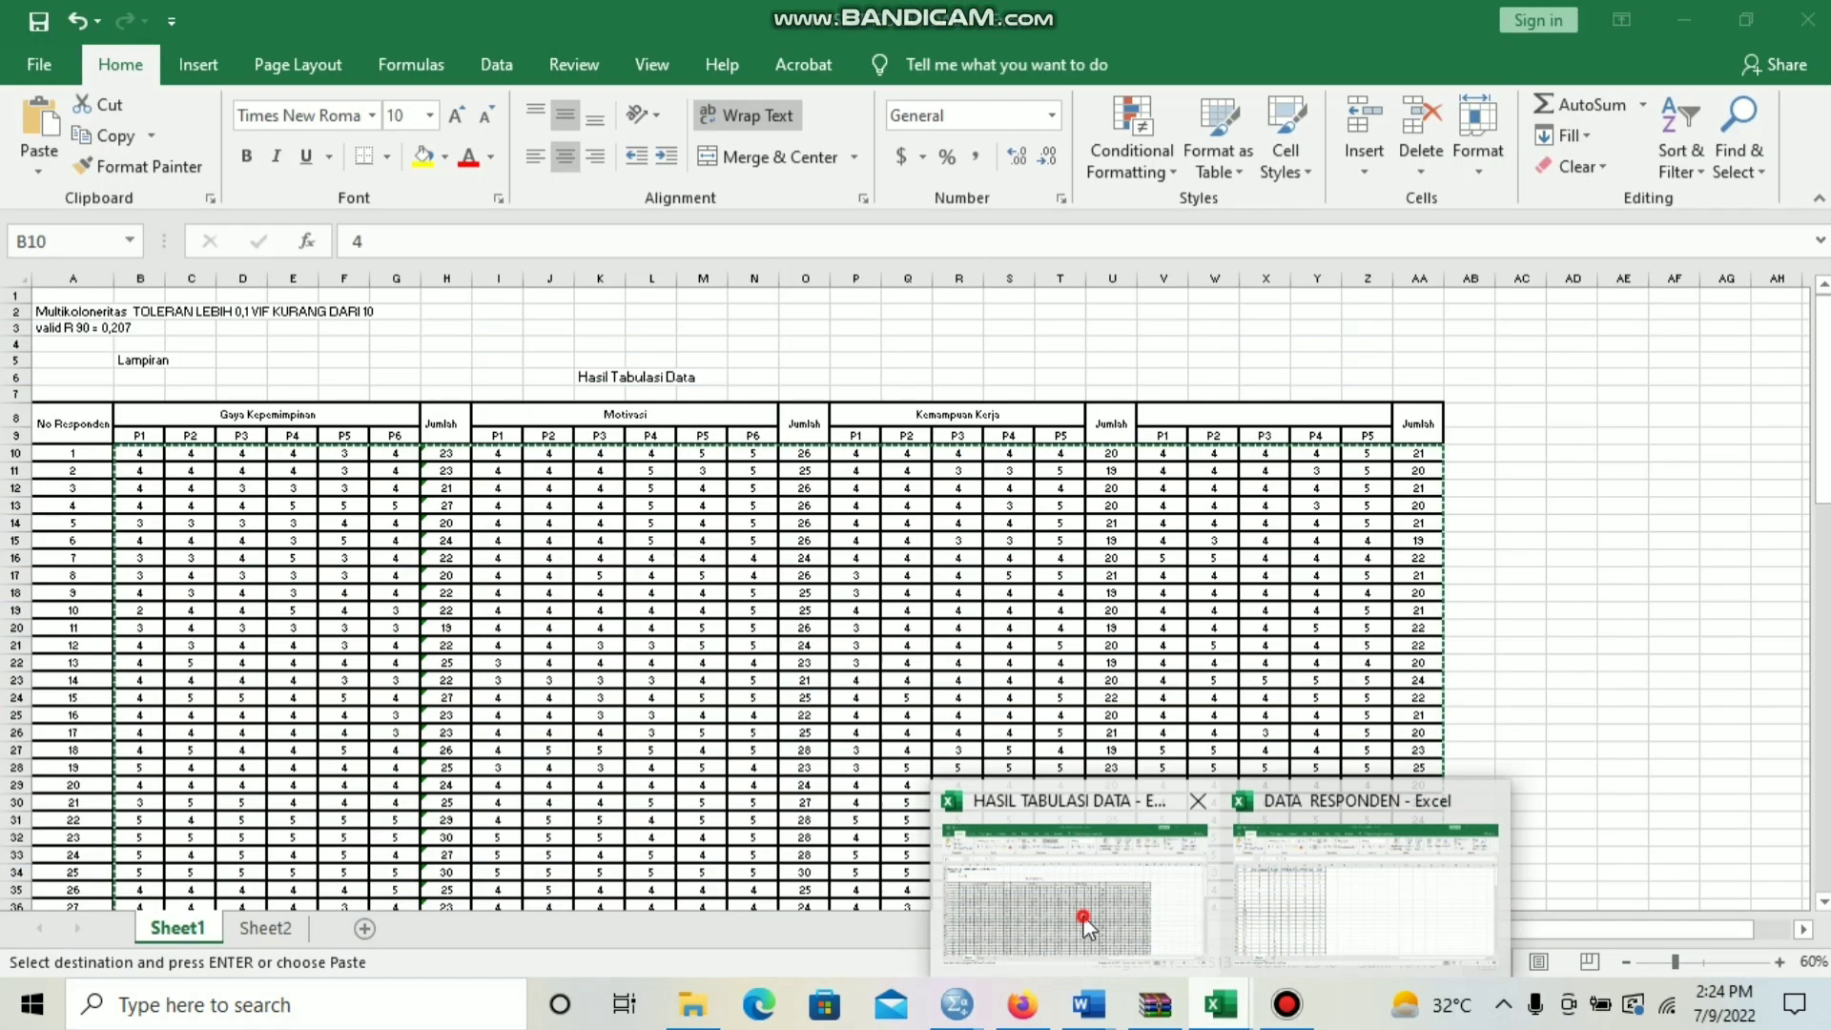
left_click(1084, 915)
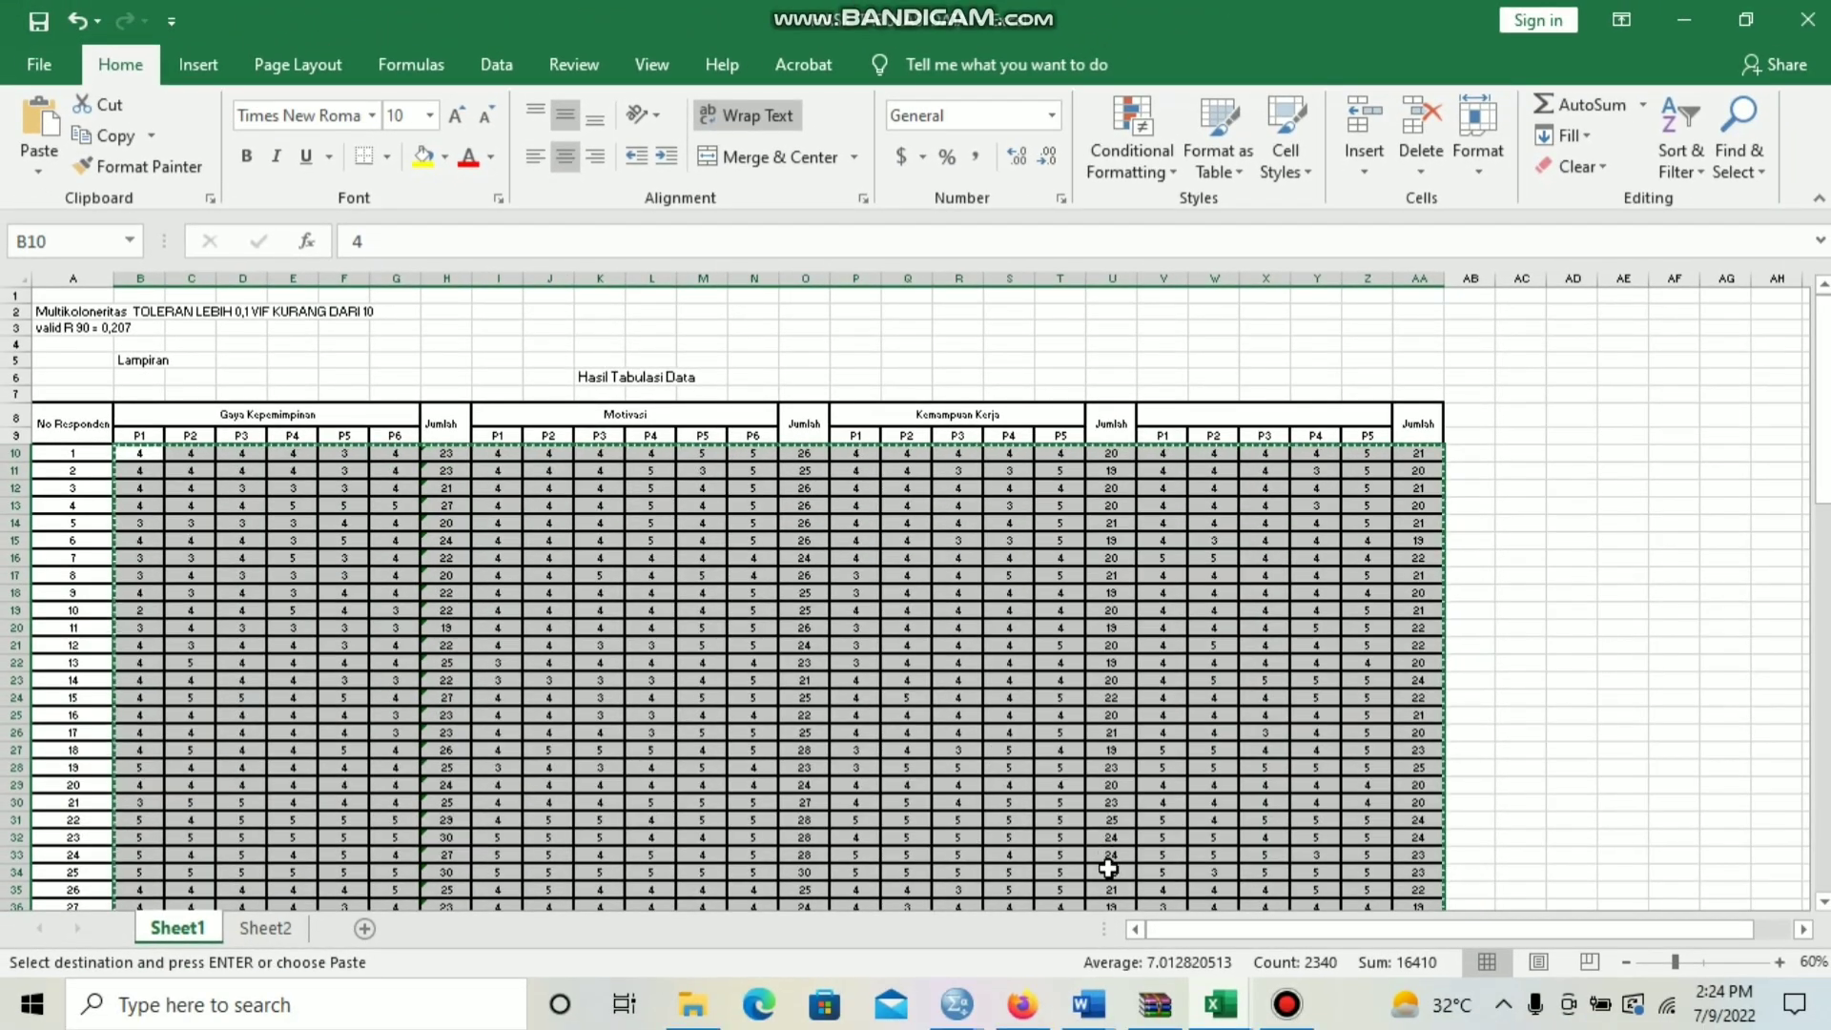
left_click(1088, 1004)
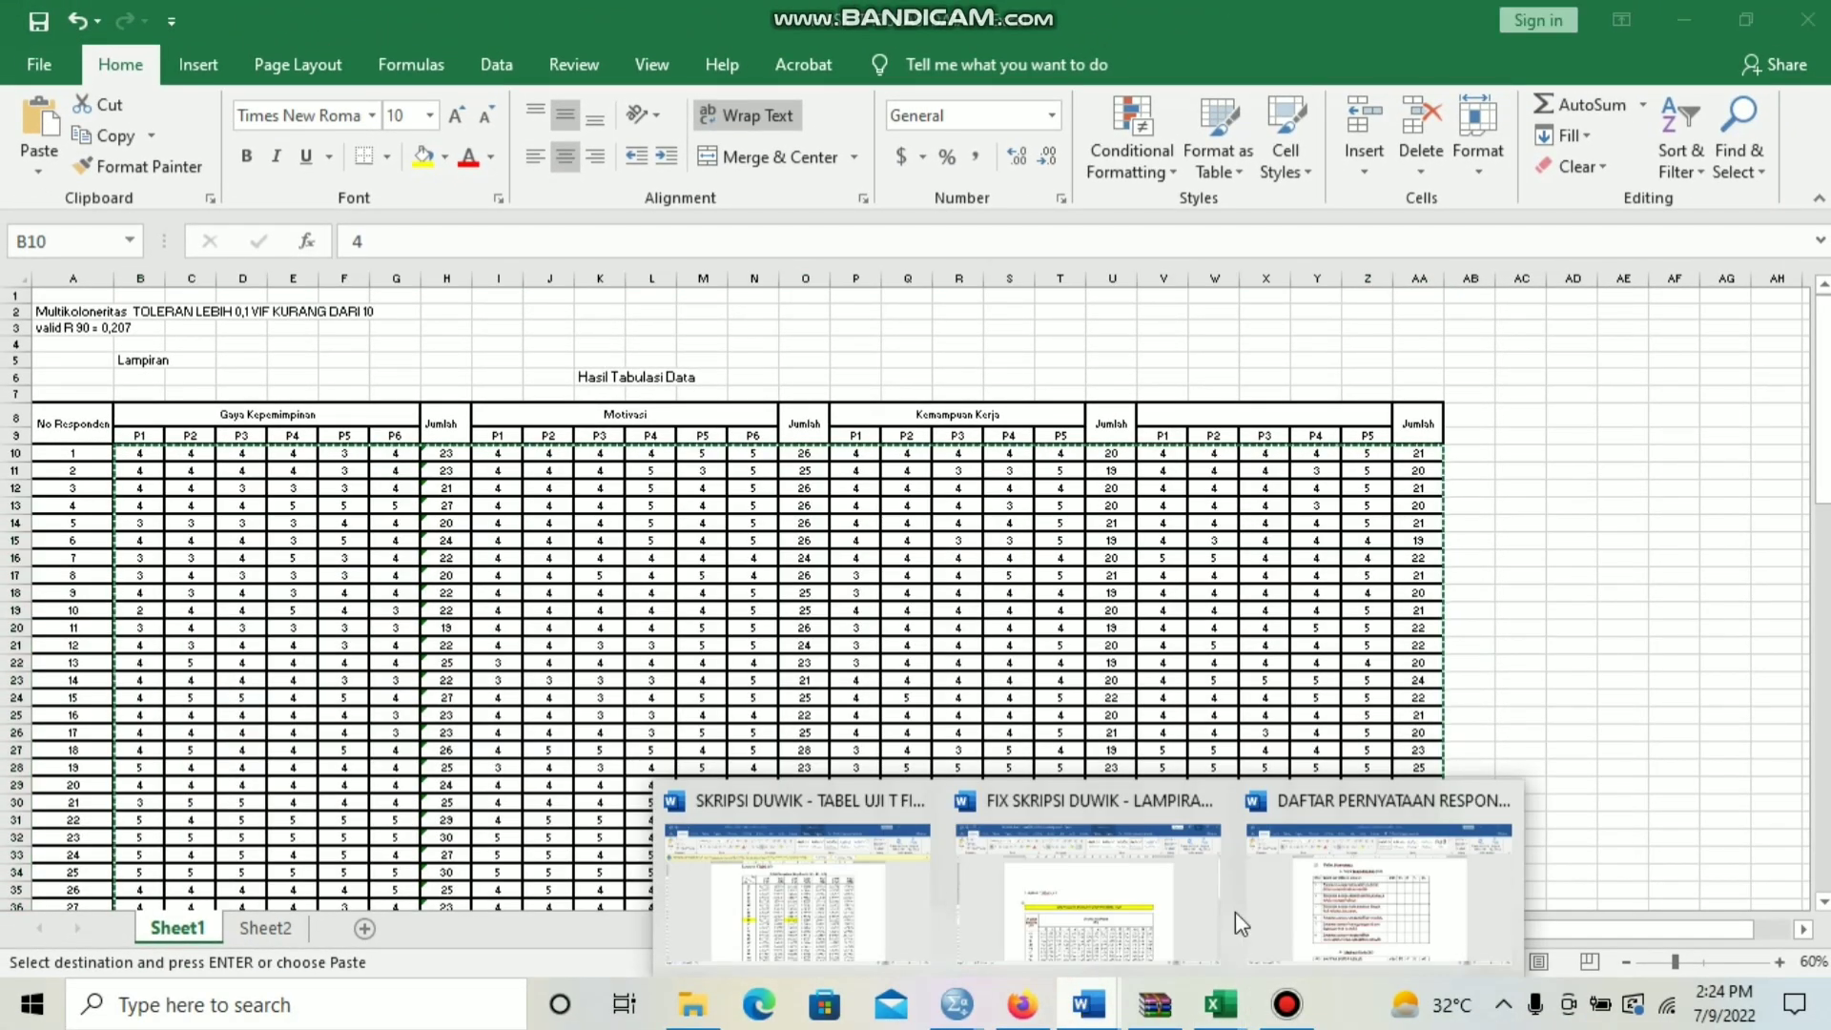
left_click(1297, 896)
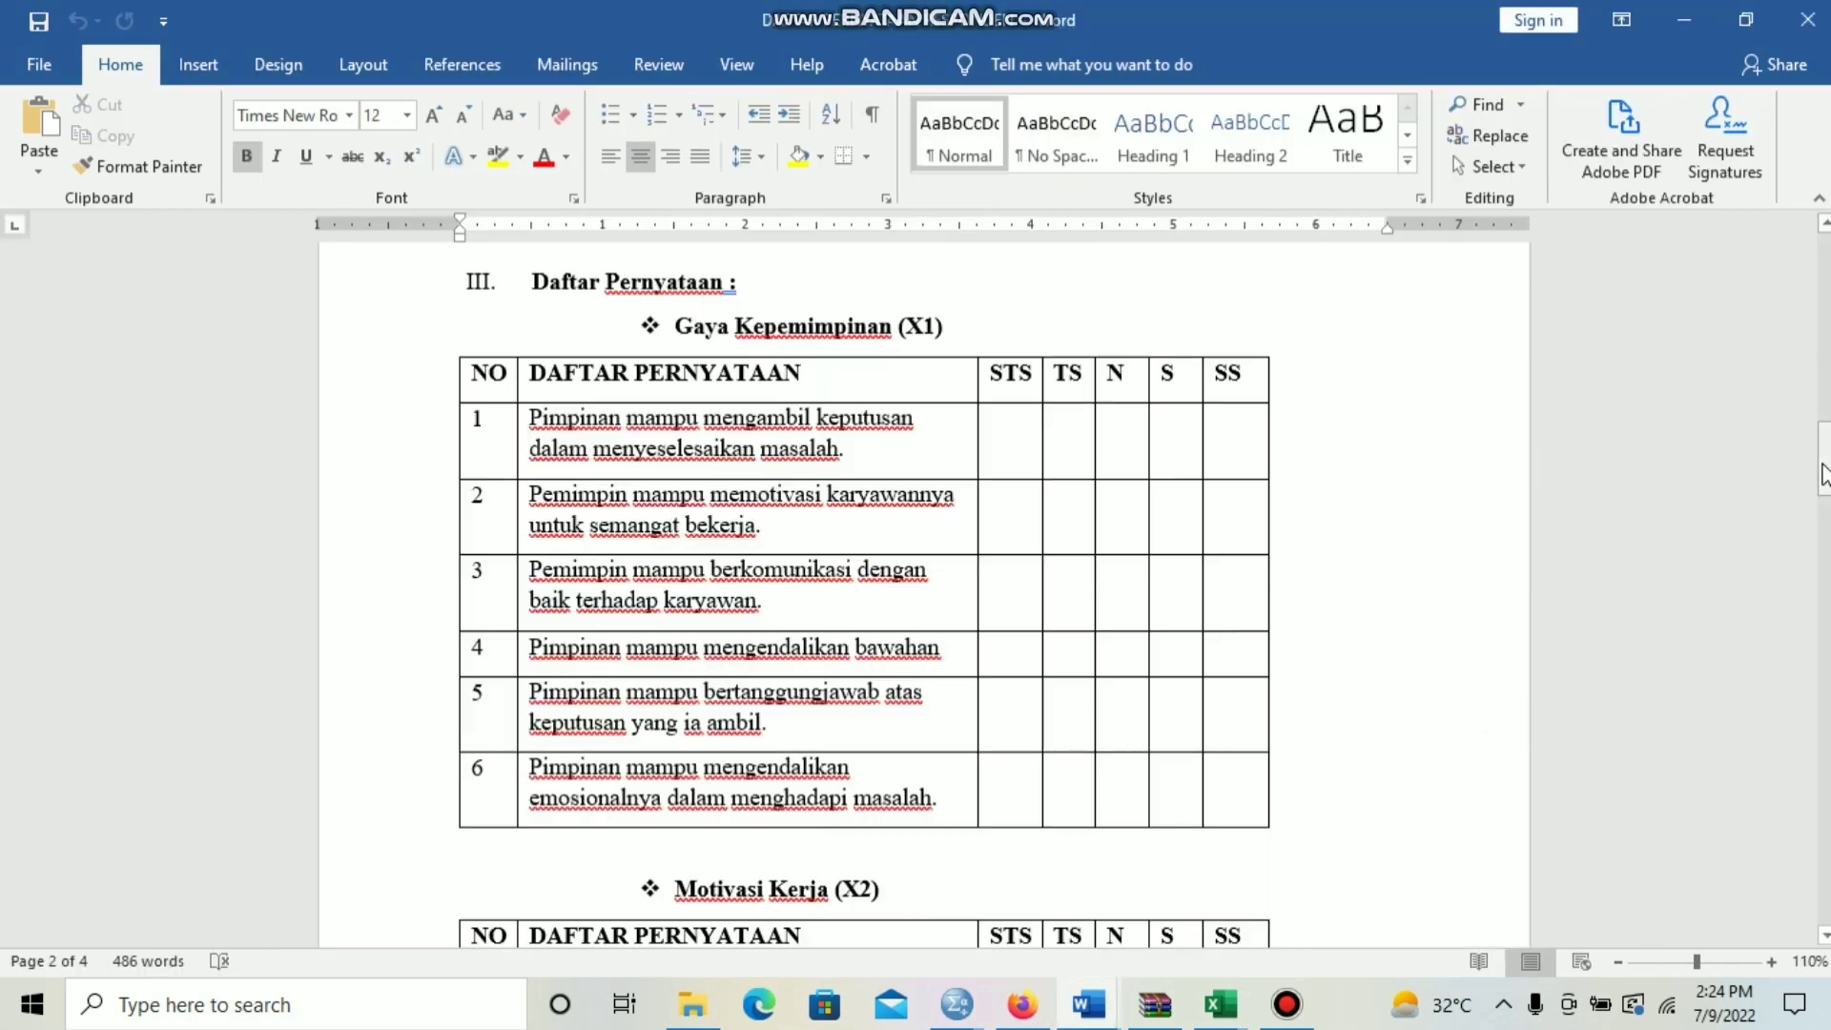
left_click_drag(1824, 474, 1823, 724)
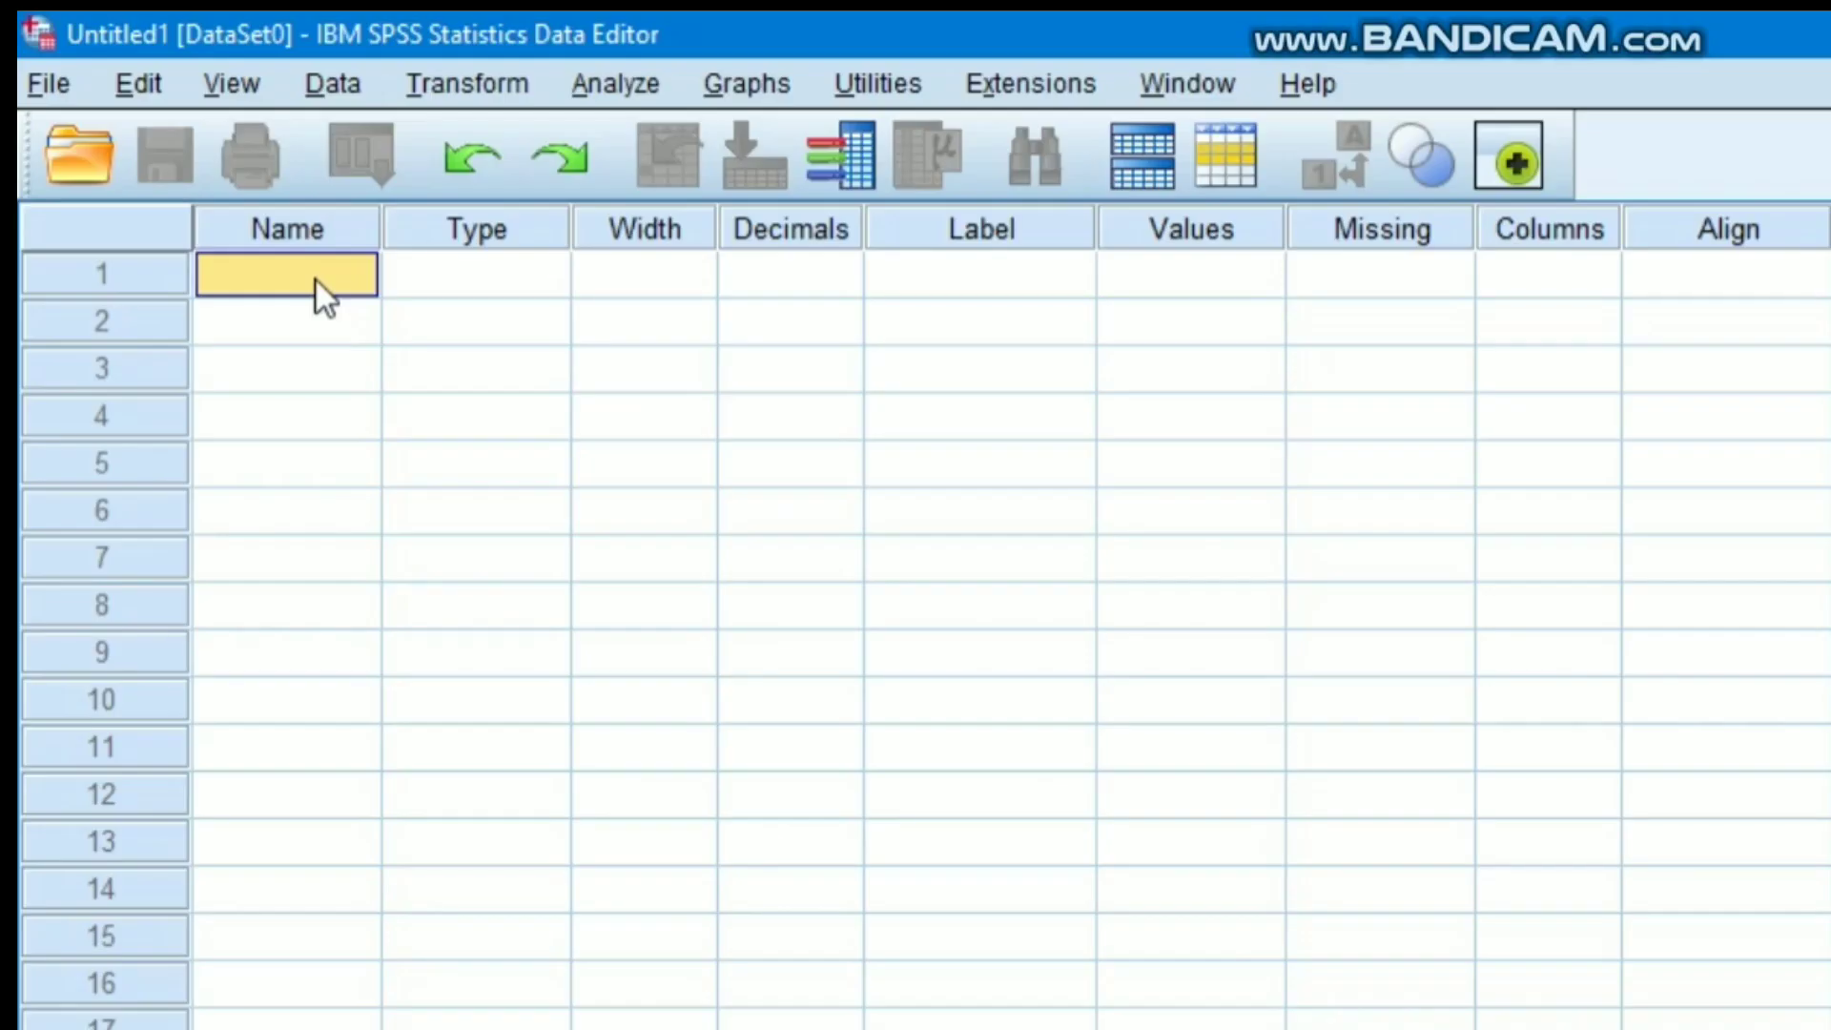
Name the first two variables X1.1 and X1.2, and begin the third variable's name with X1.
type("X1.1")
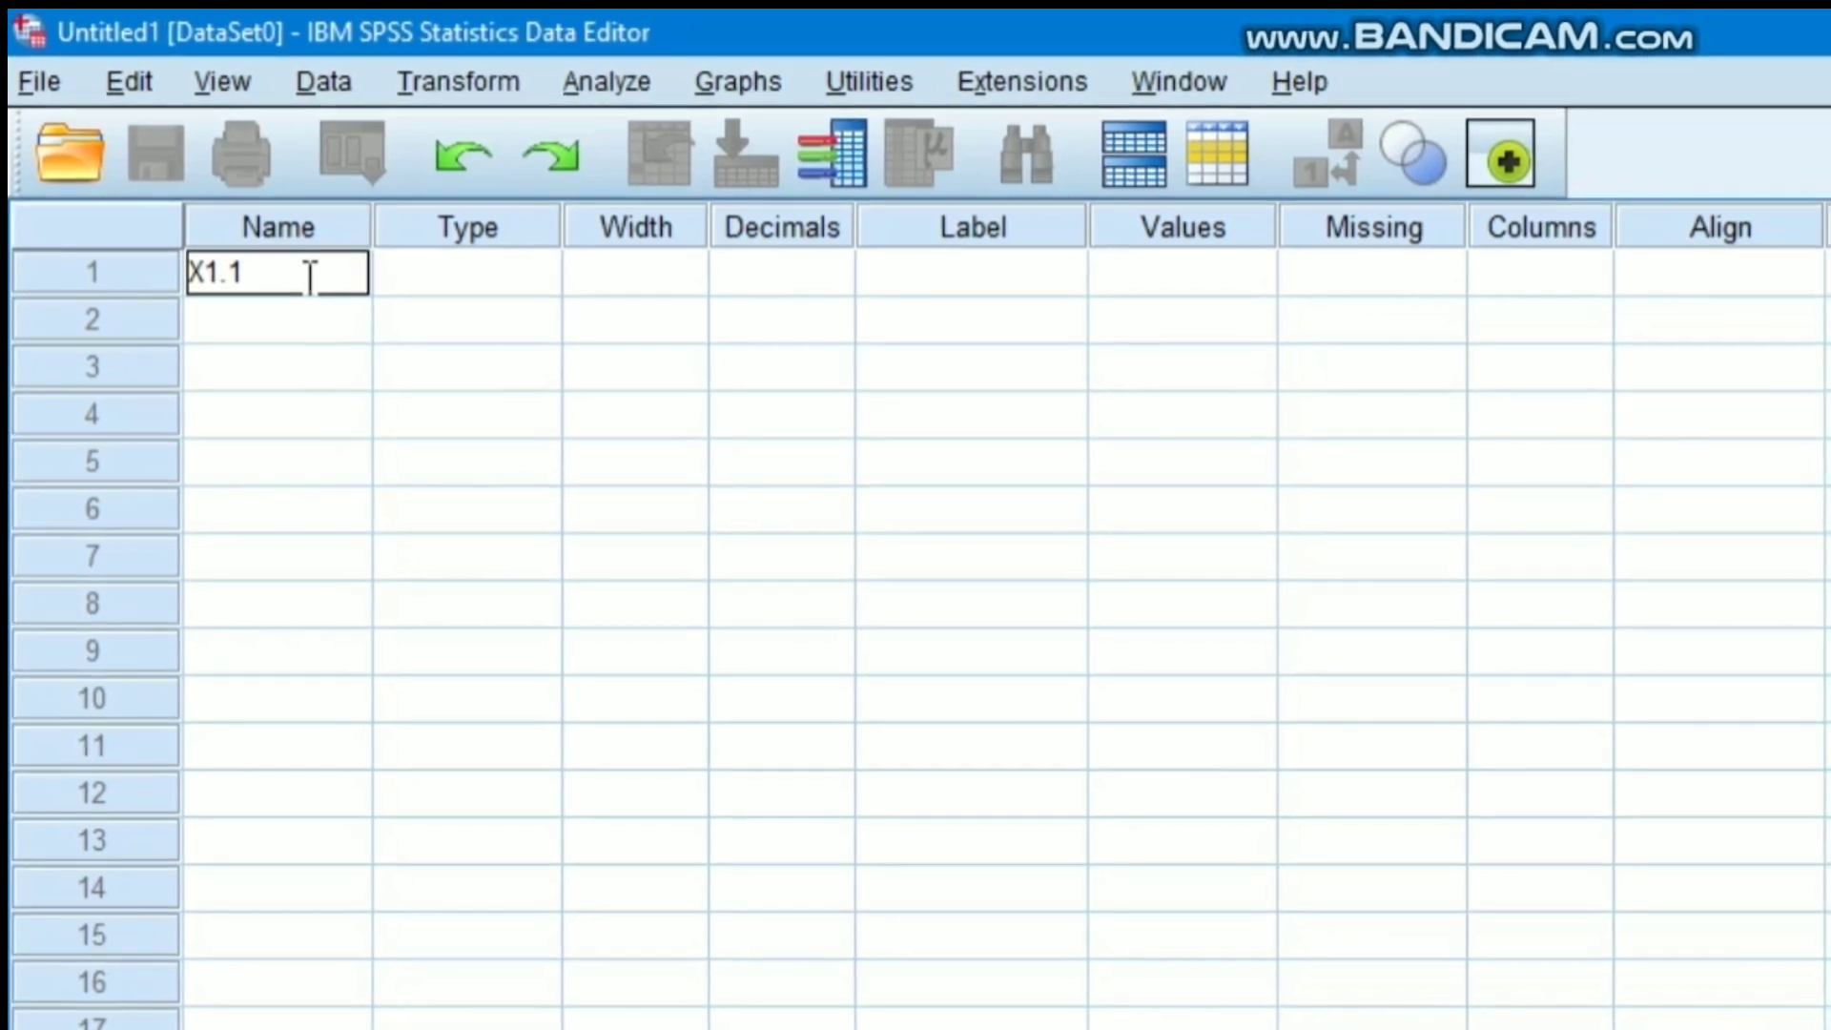
key("Return")
key("Return")
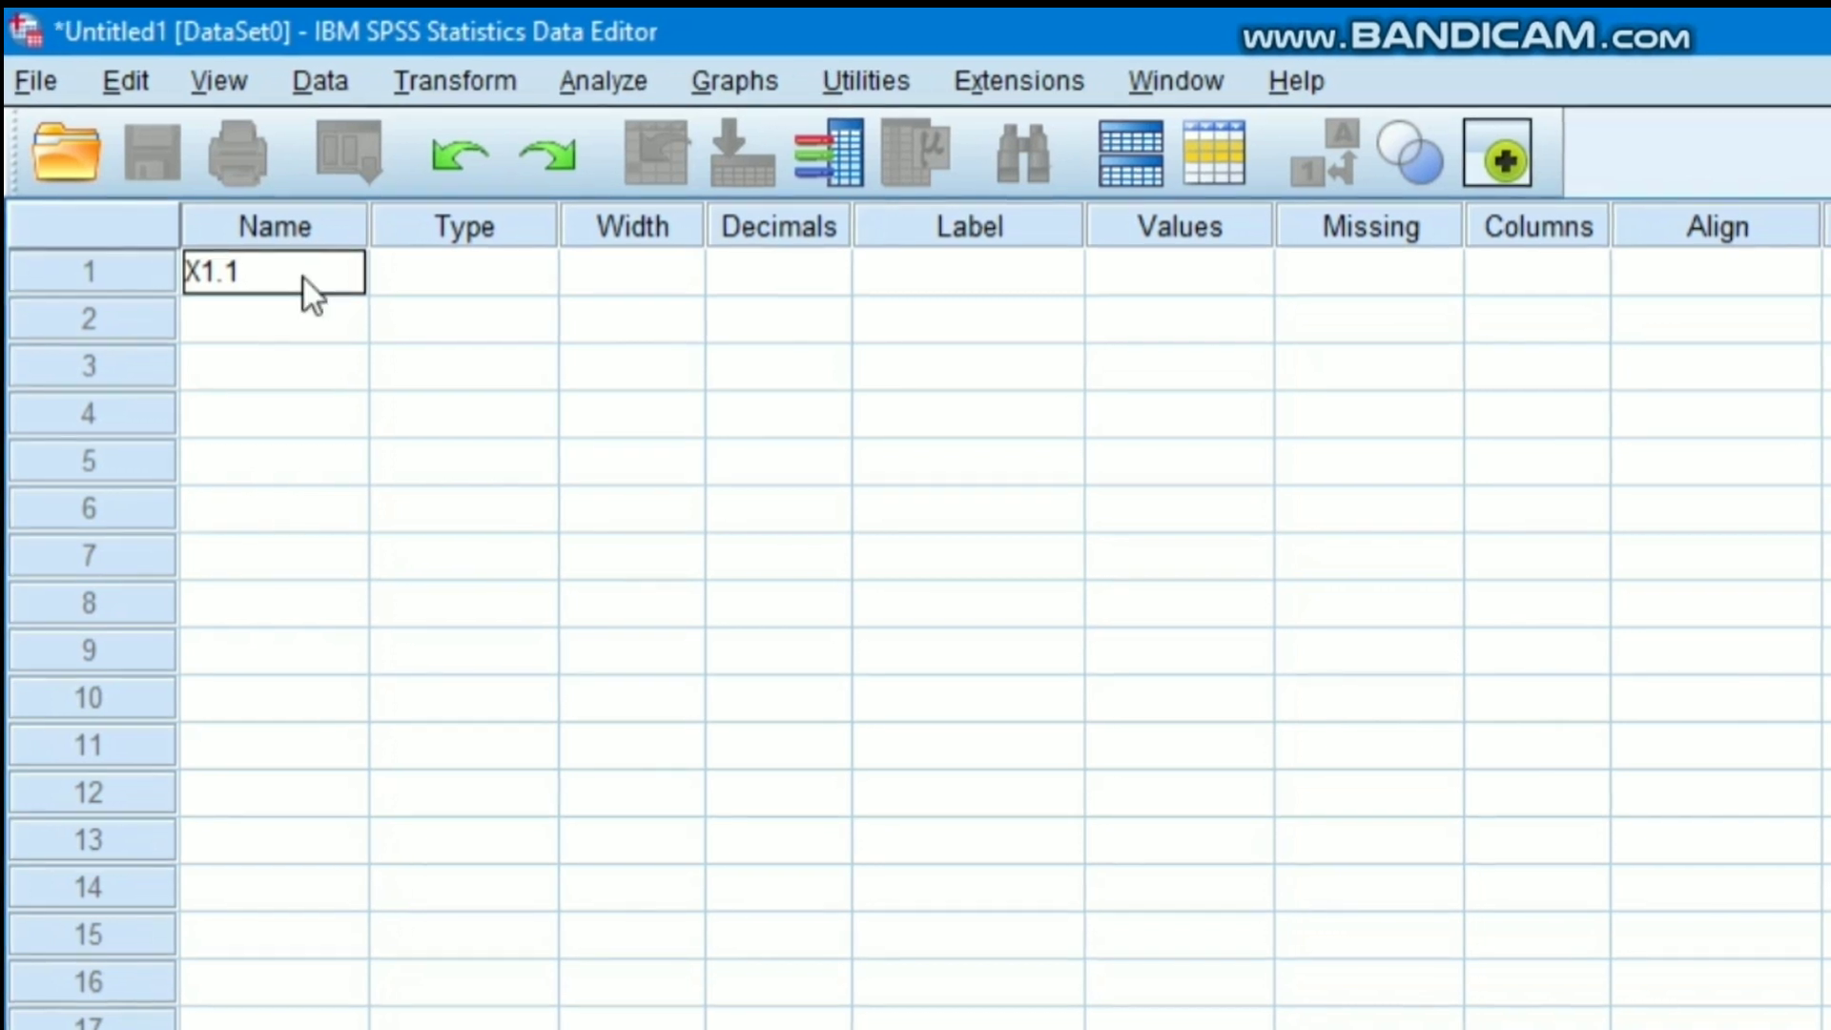
key("Return")
key("Up")
key("Up")
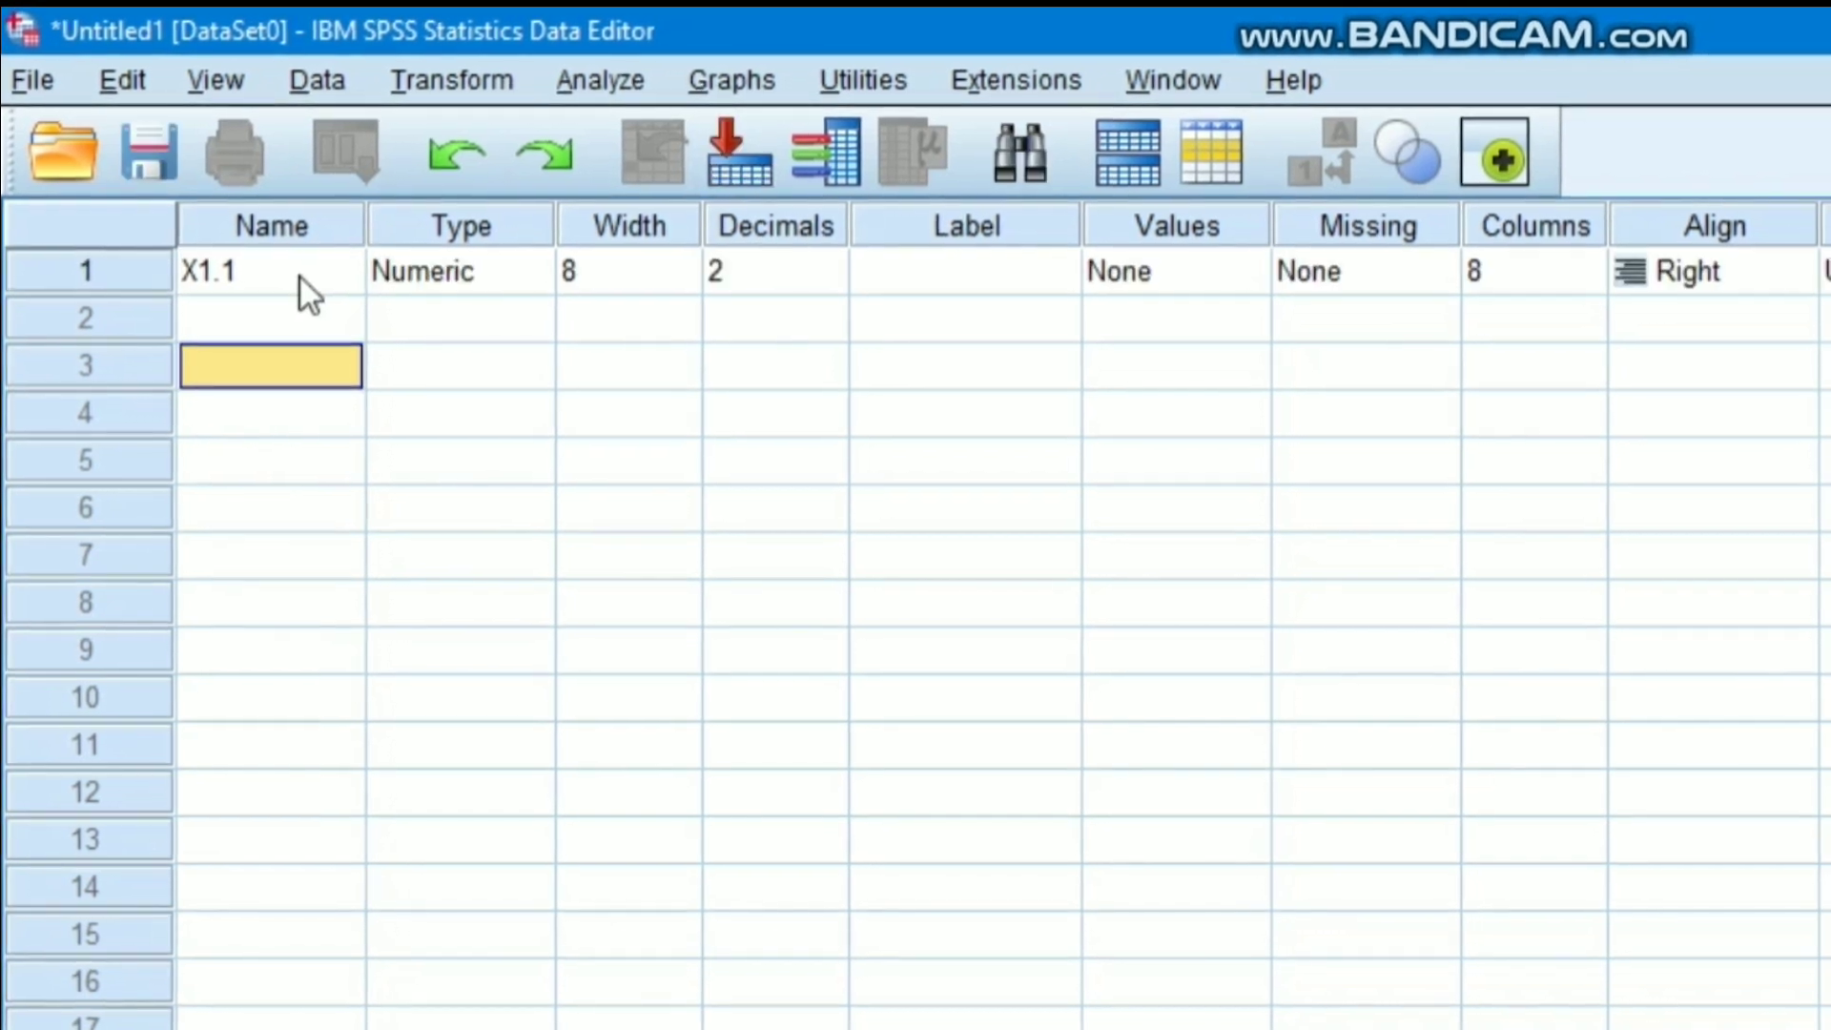
type("X1.")
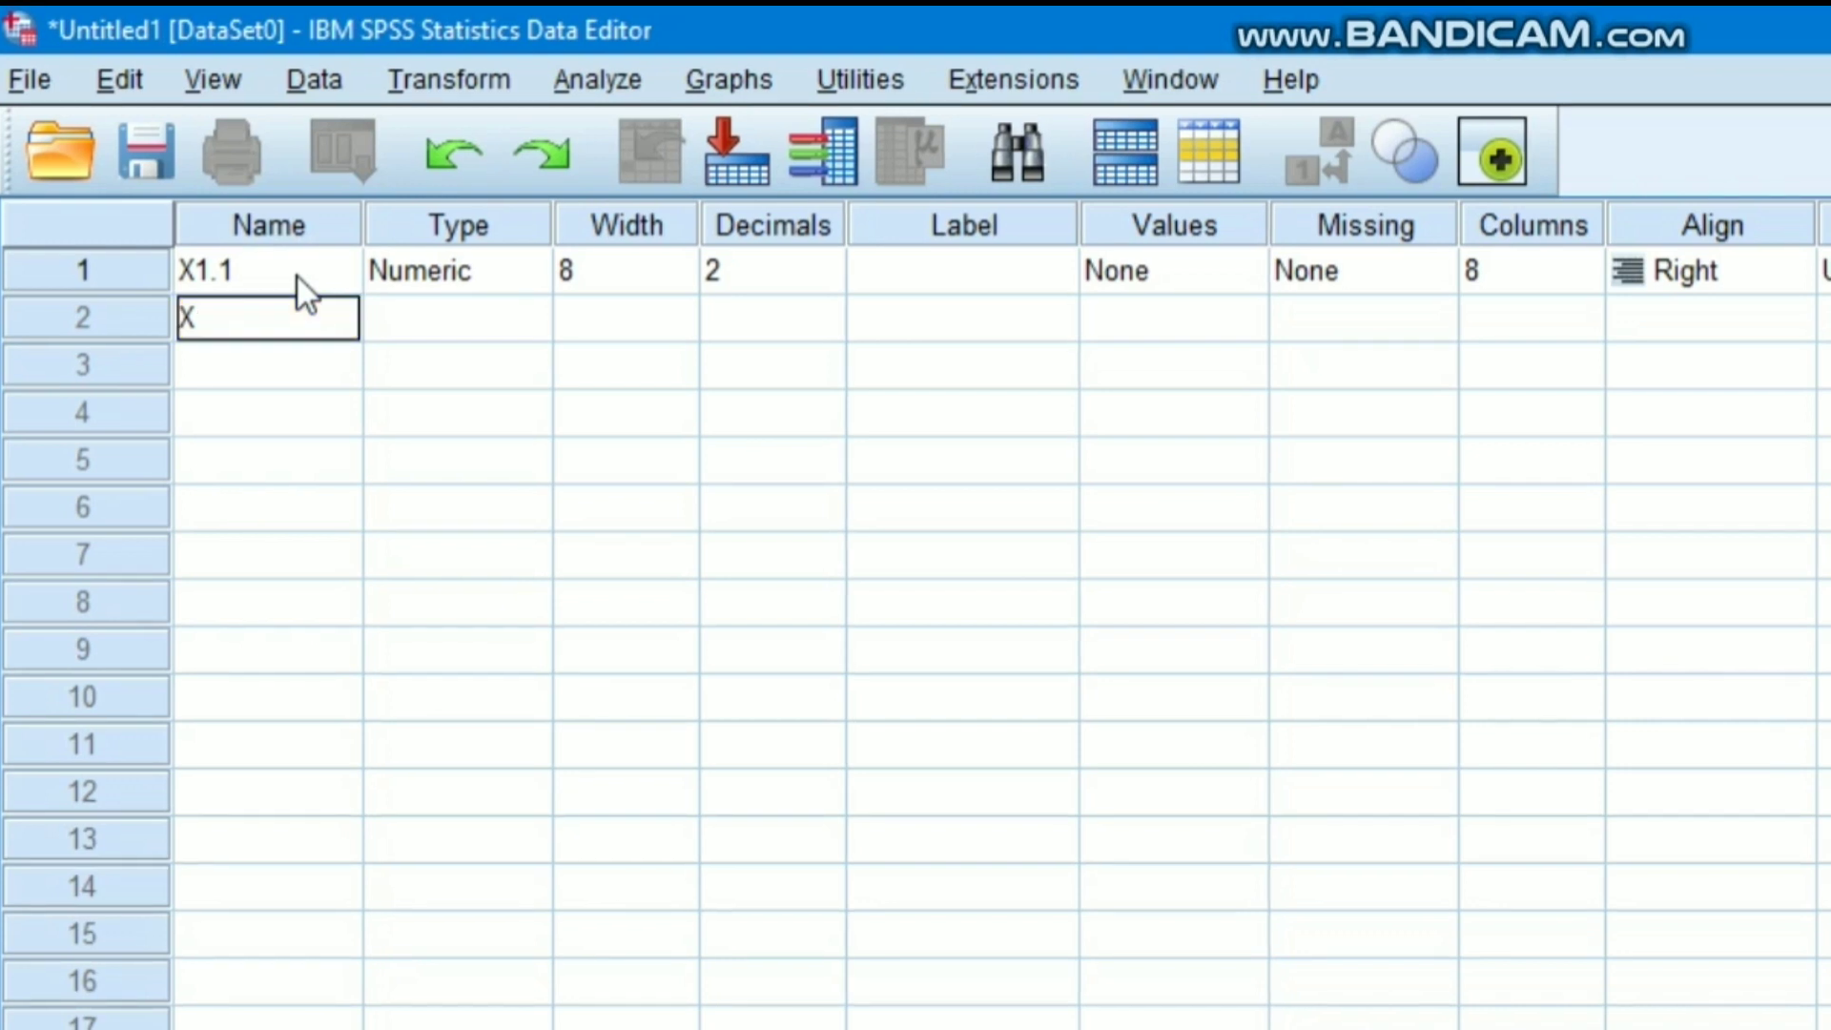
type("2")
key("Return")
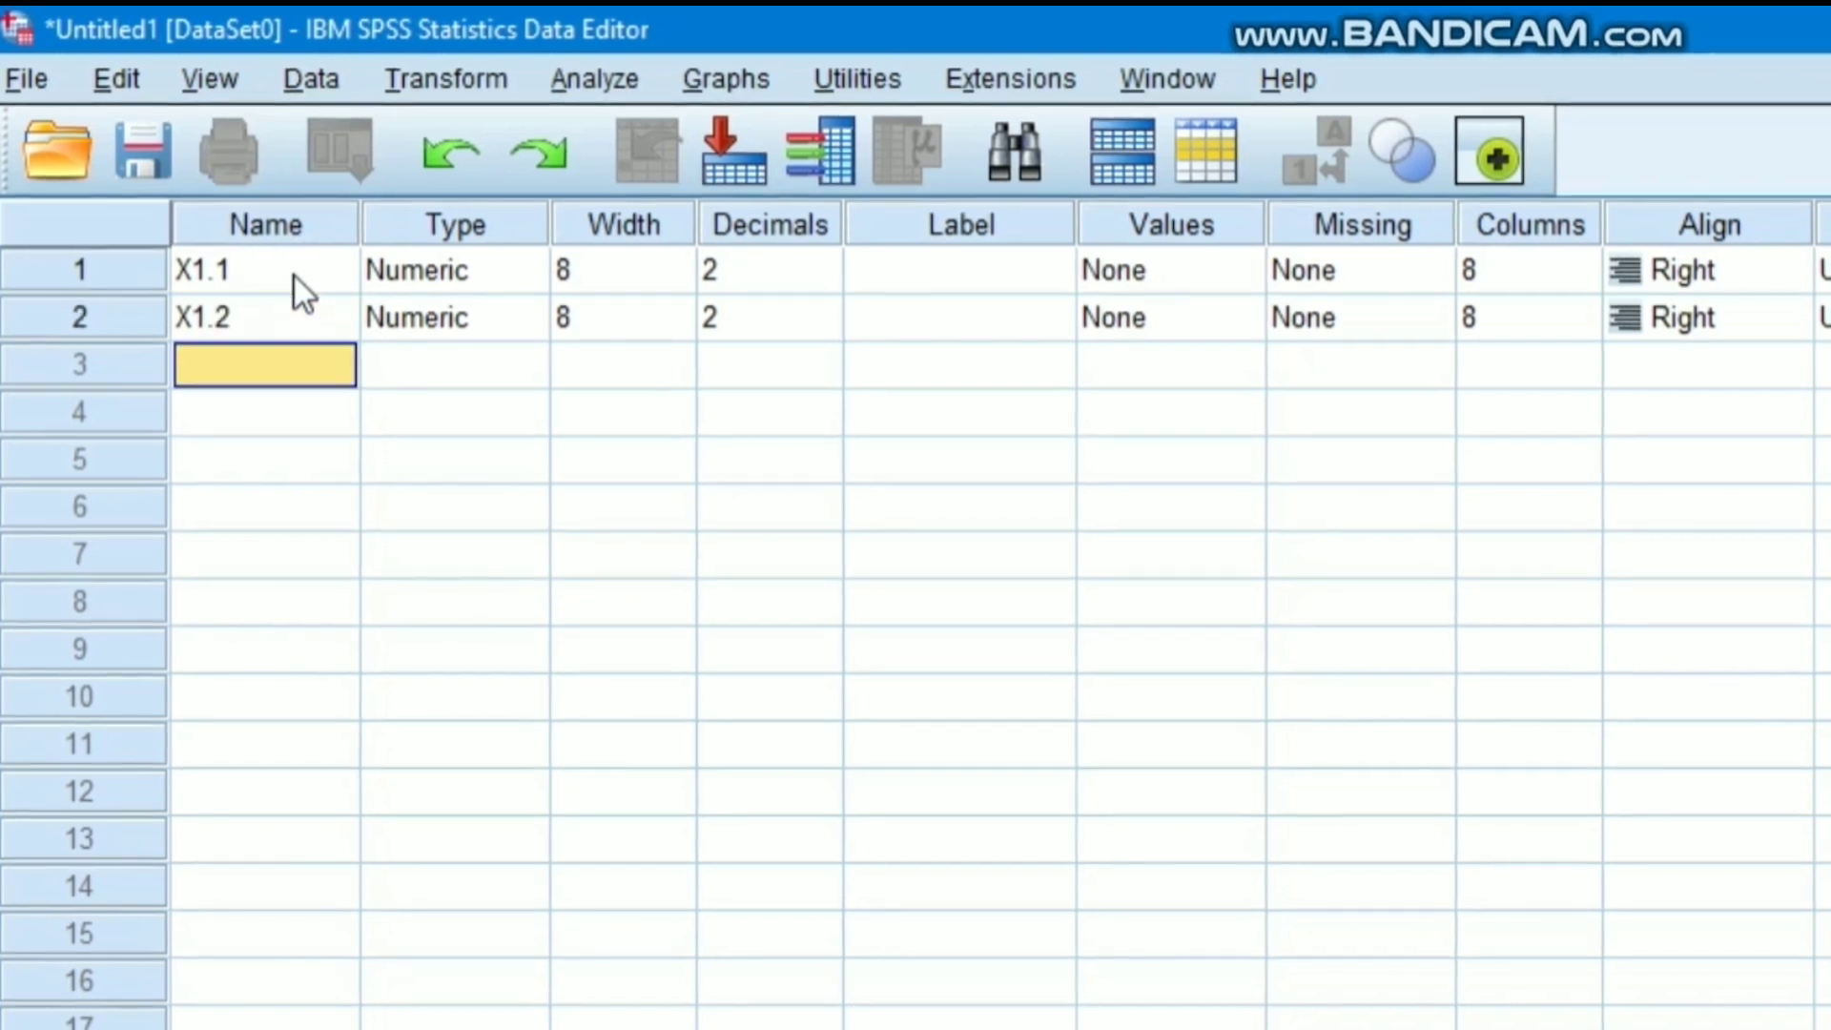
type("X1")
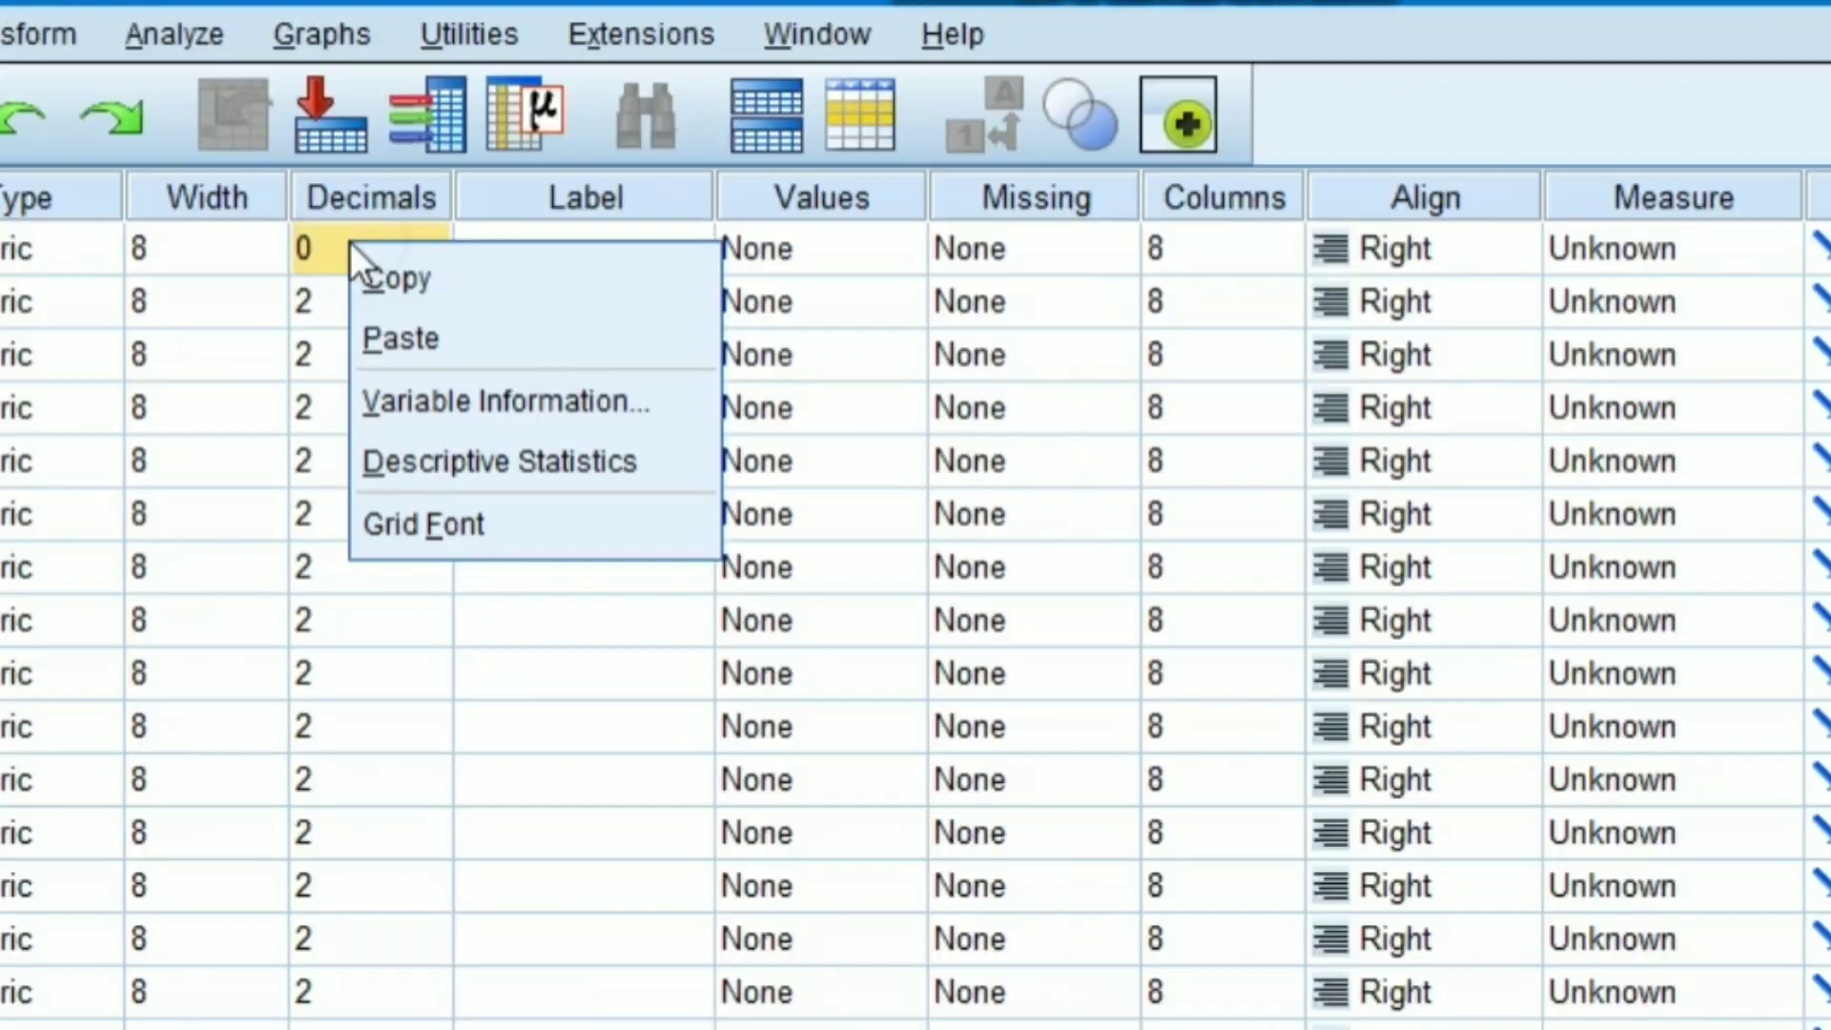
Copy the first variable's decimals setting of 0 to all the remaining variables.
left_click(374, 276)
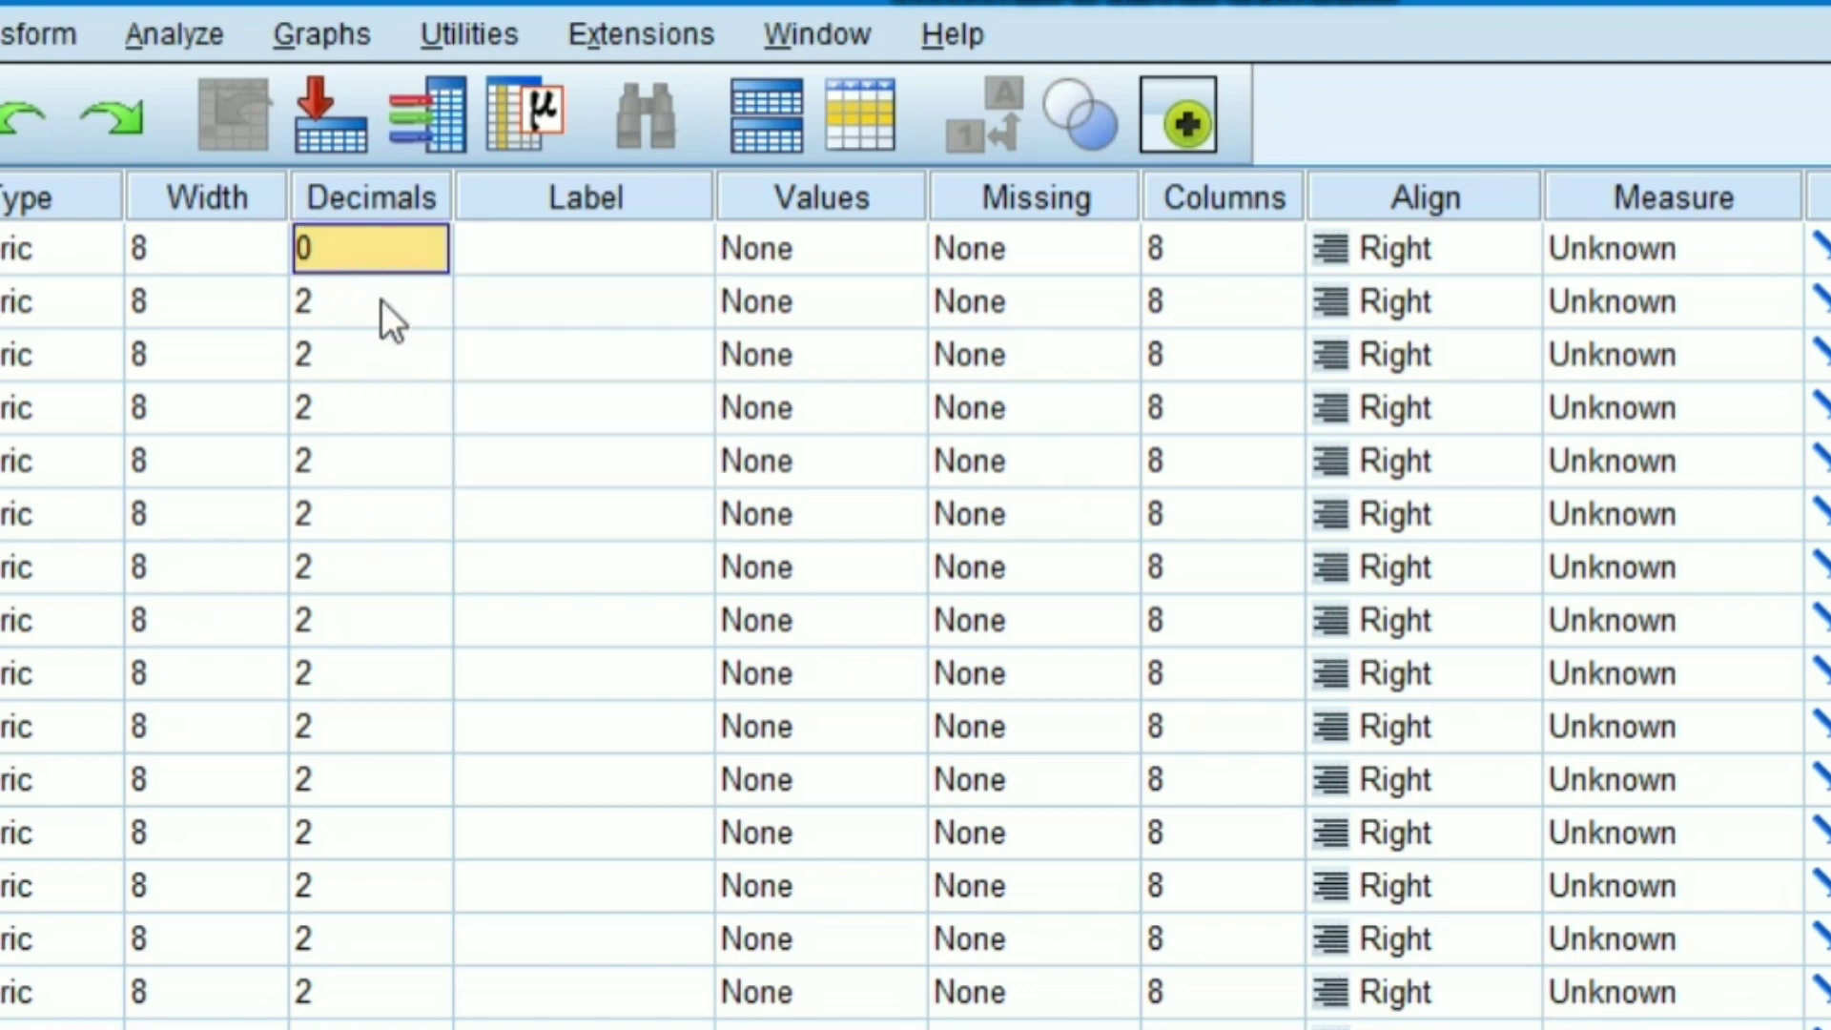
left_click_drag(384, 305, 372, 1020)
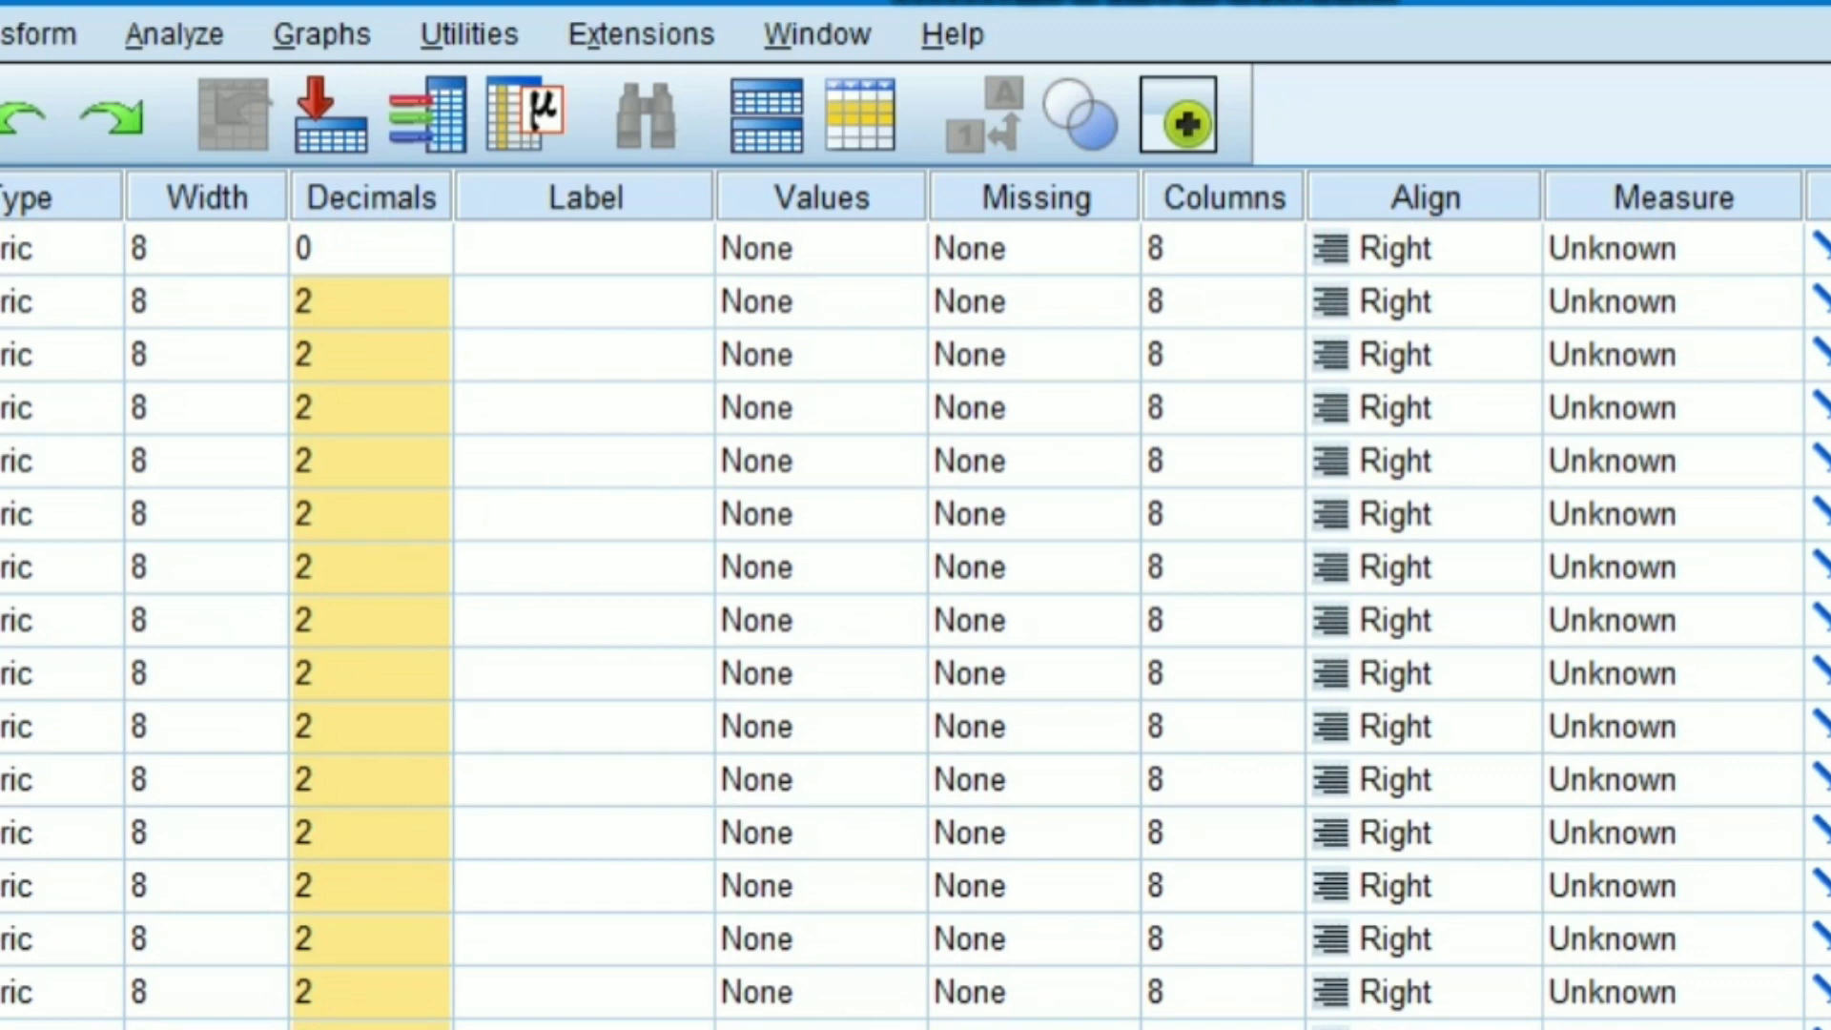
key("ctrl+v")
key("Escape")
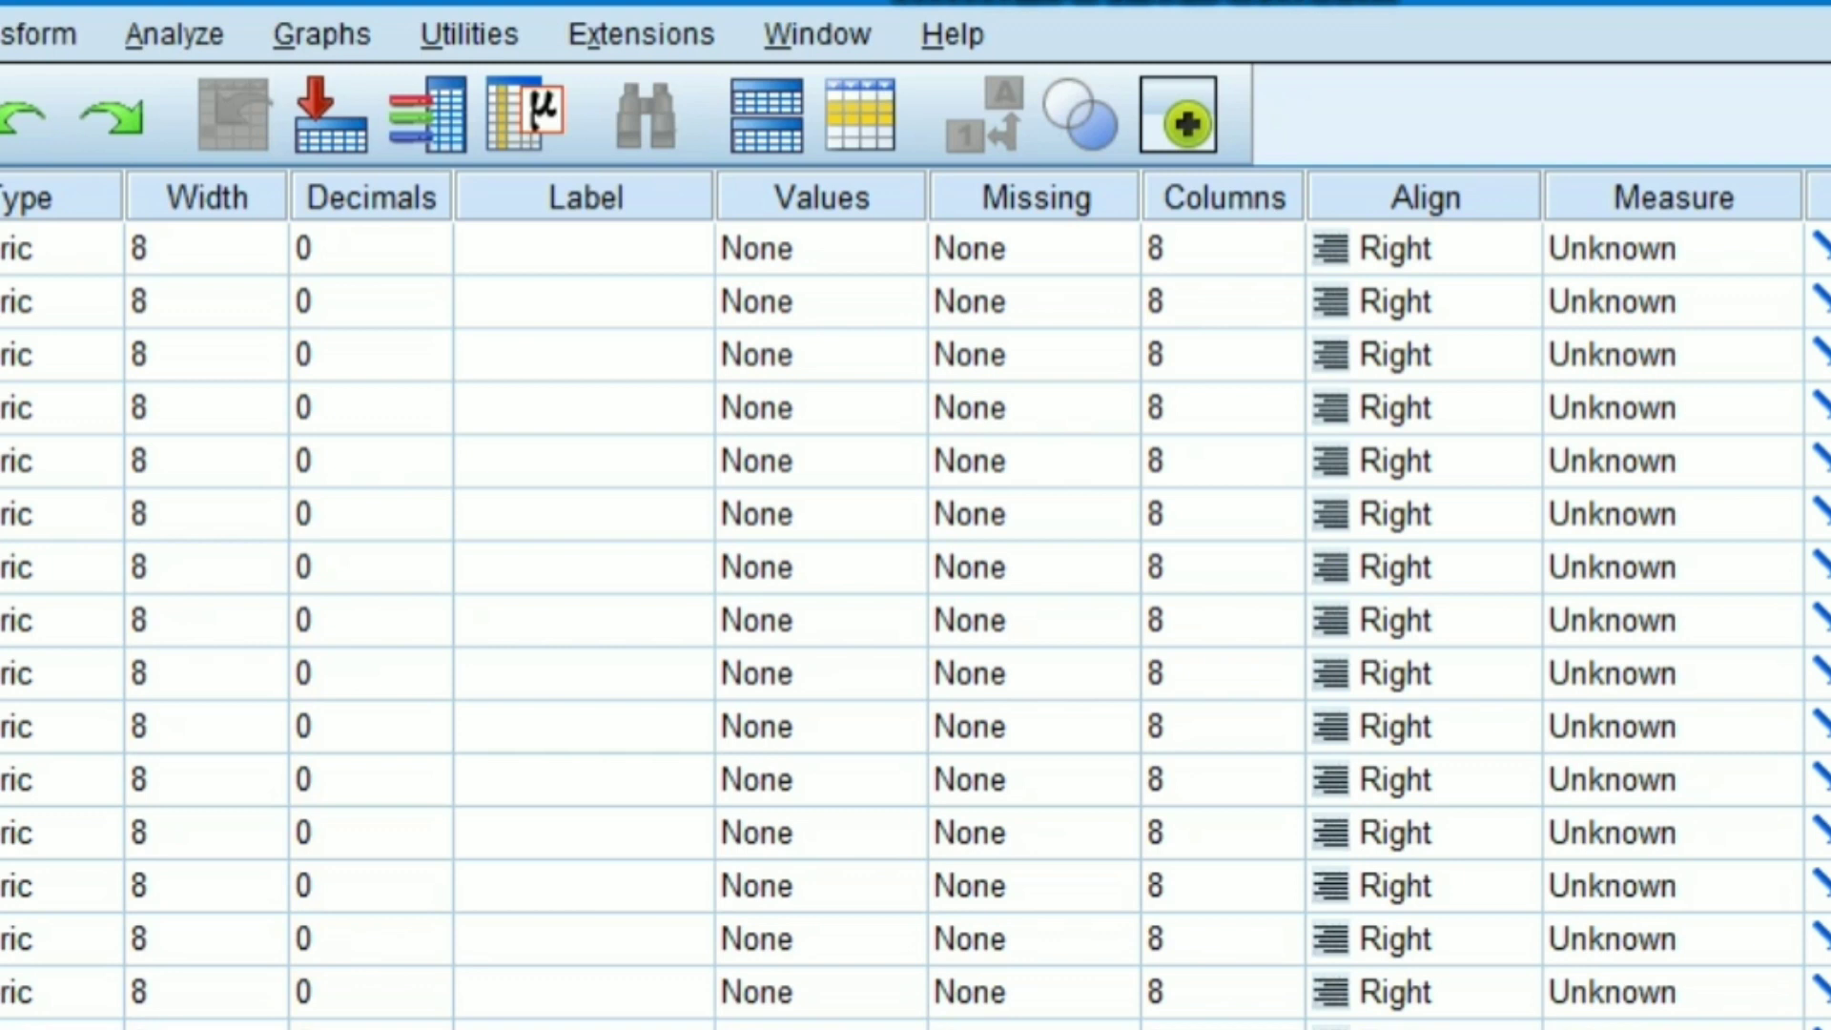
scroll(915, 620, "down", 3)
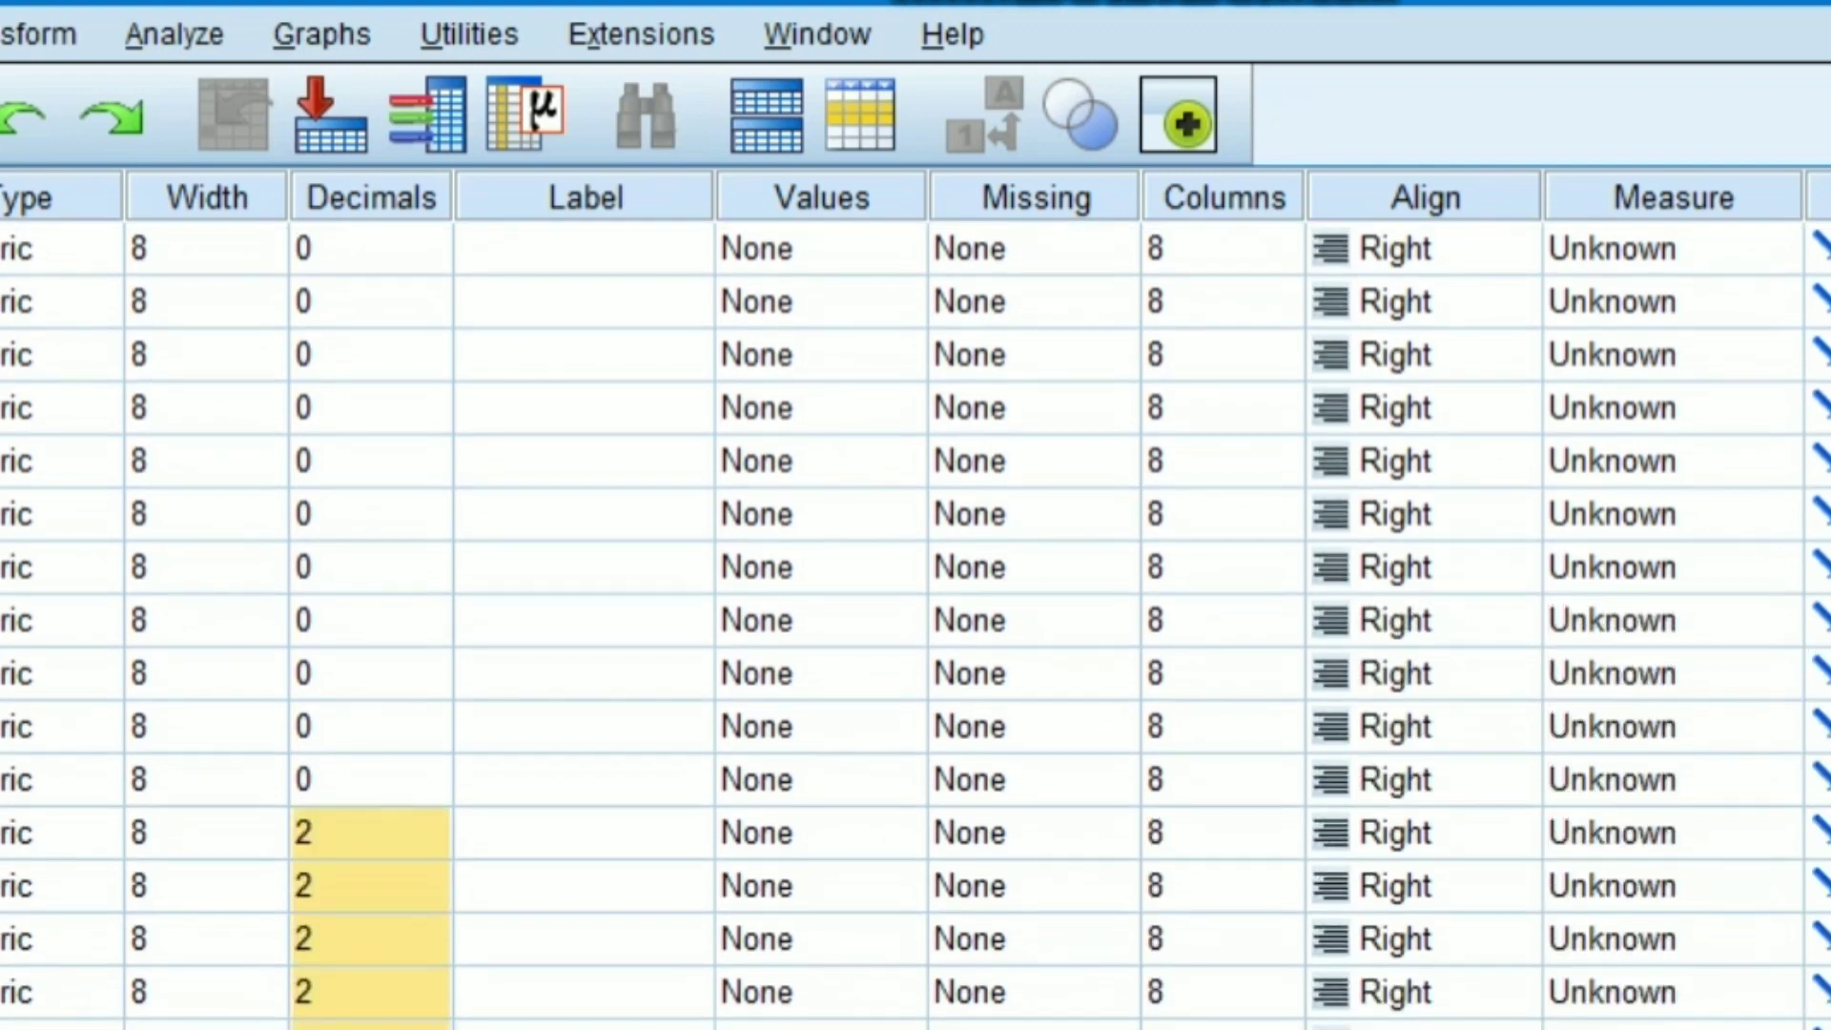
key("ctrl+v")
Enter Gaya Kepemimpinan as the label of the T.X1 variable.
left_click(156, 496)
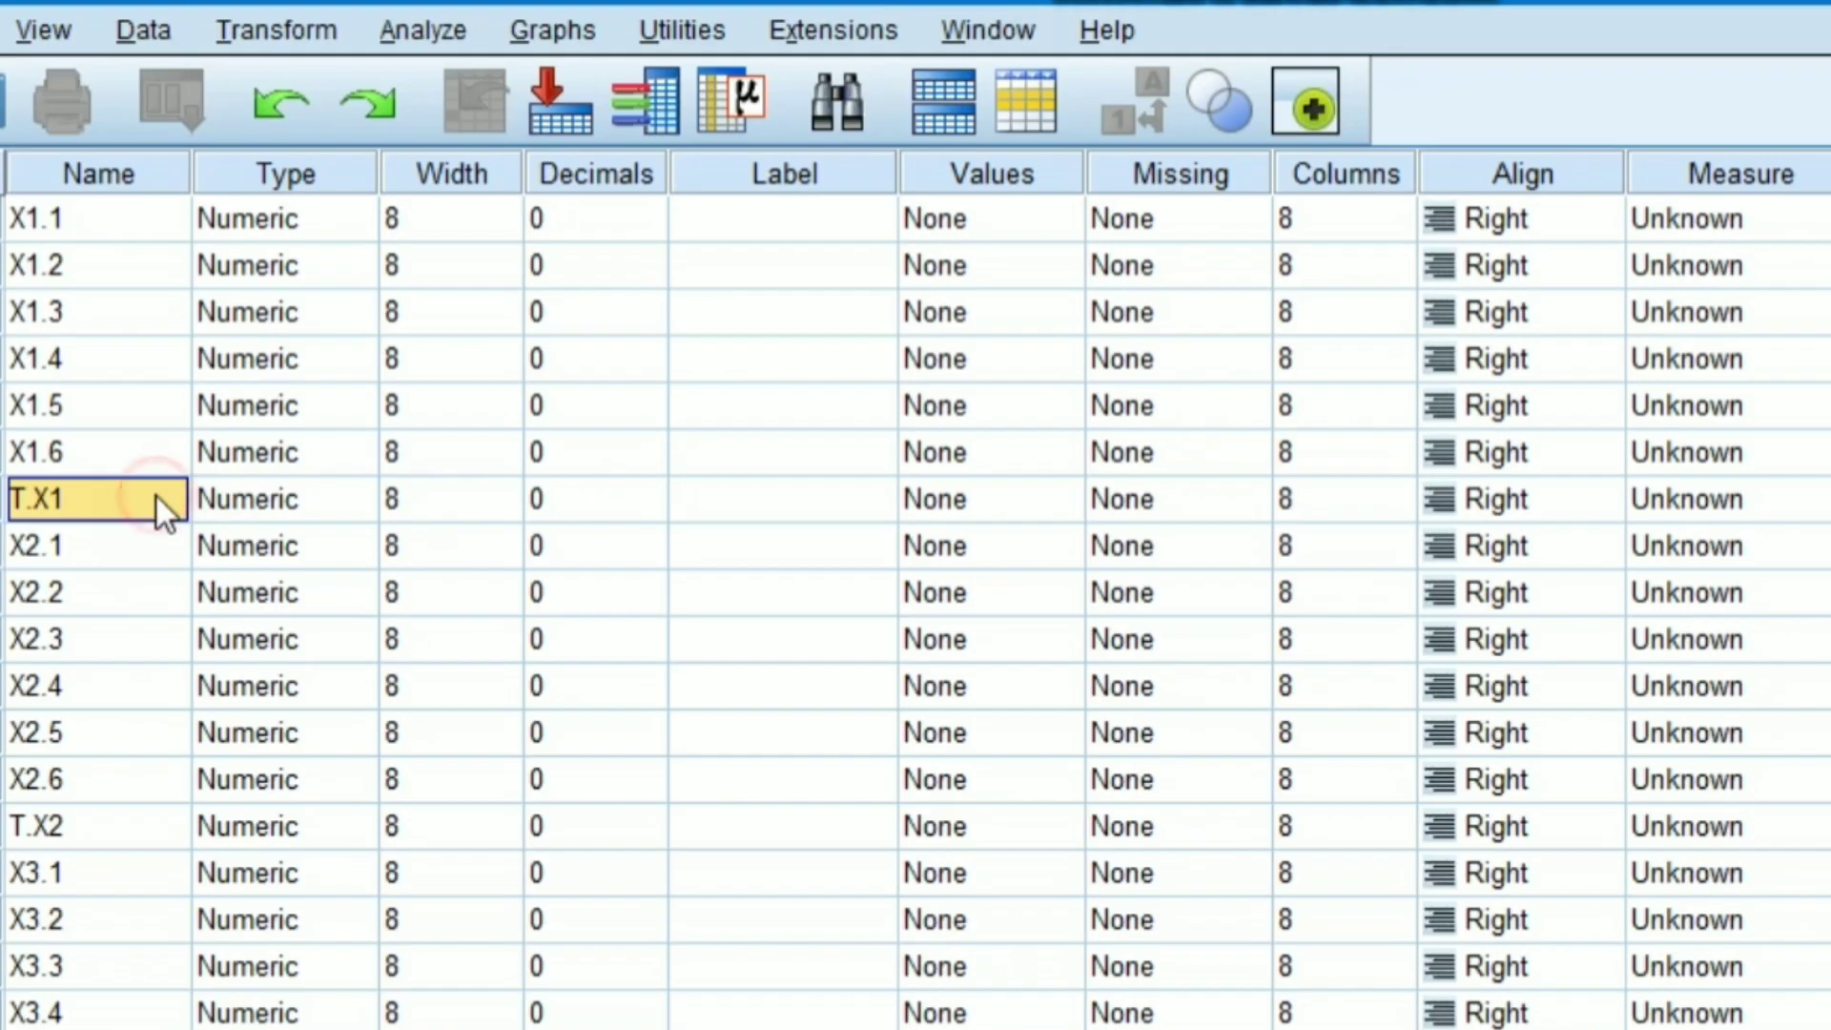
left_click(715, 504)
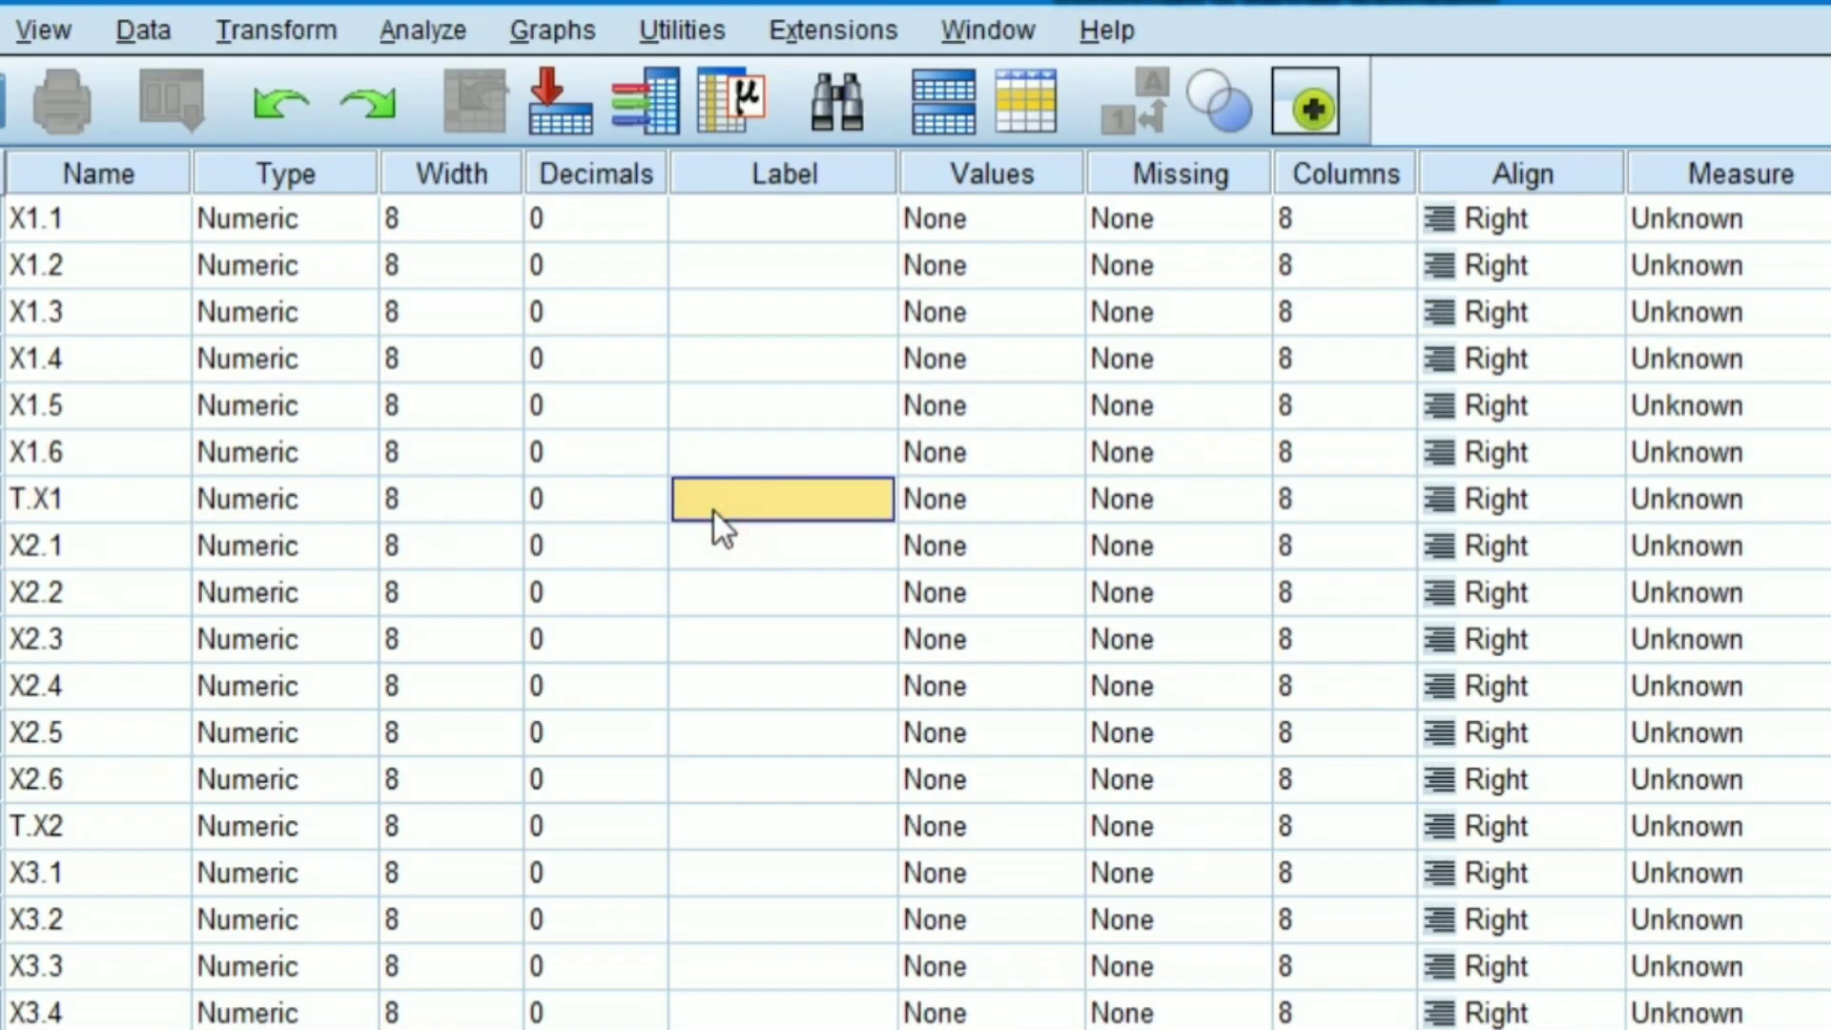
type("G")
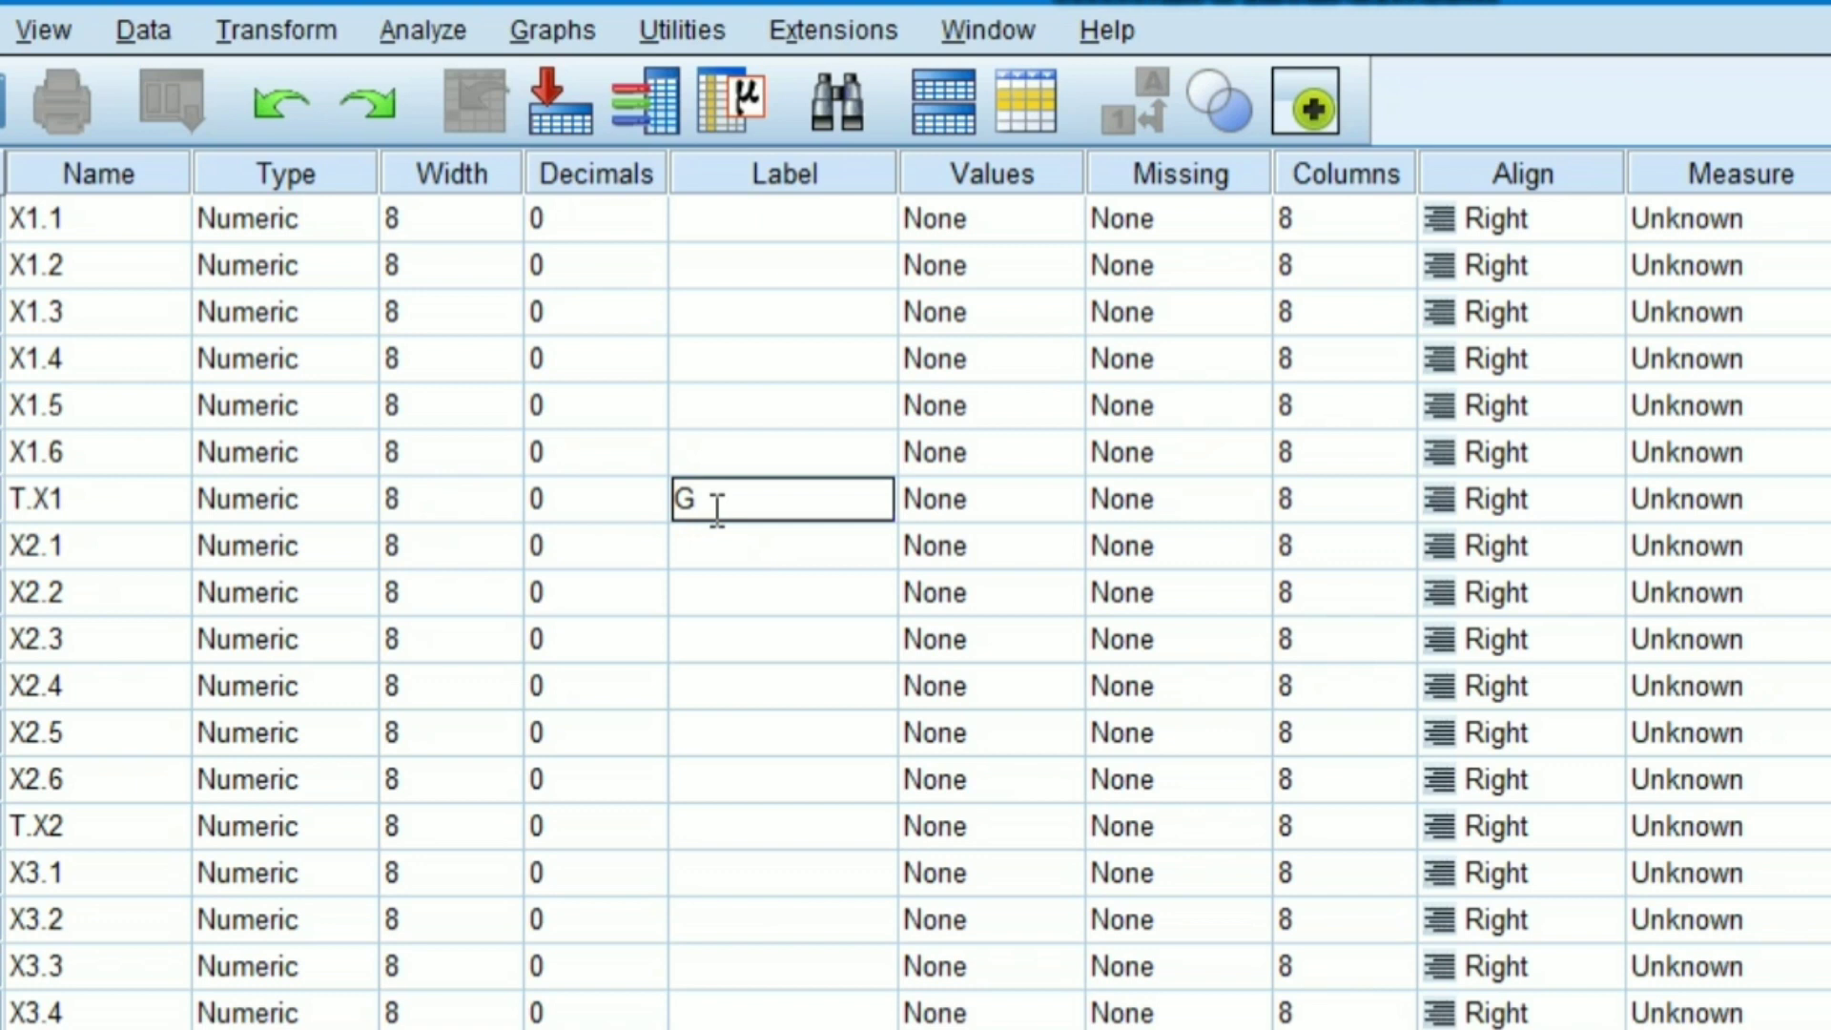
type("ava K")
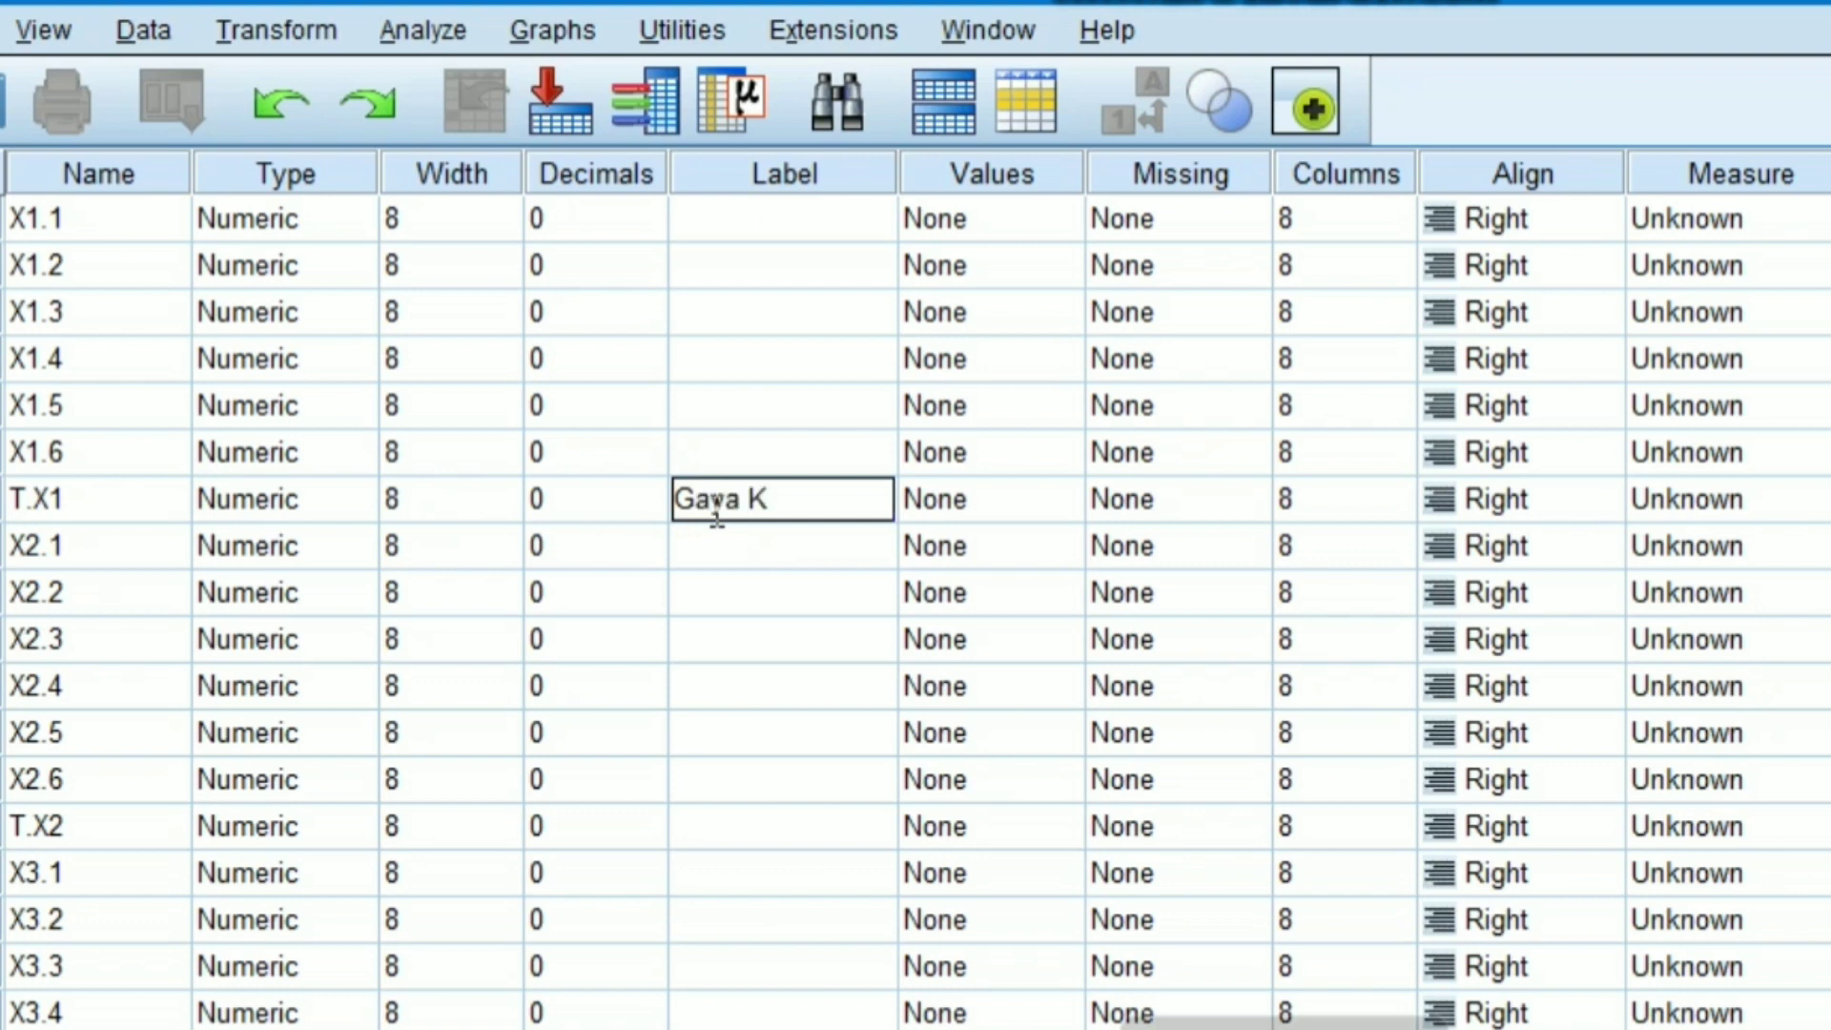
type("epemimpi")
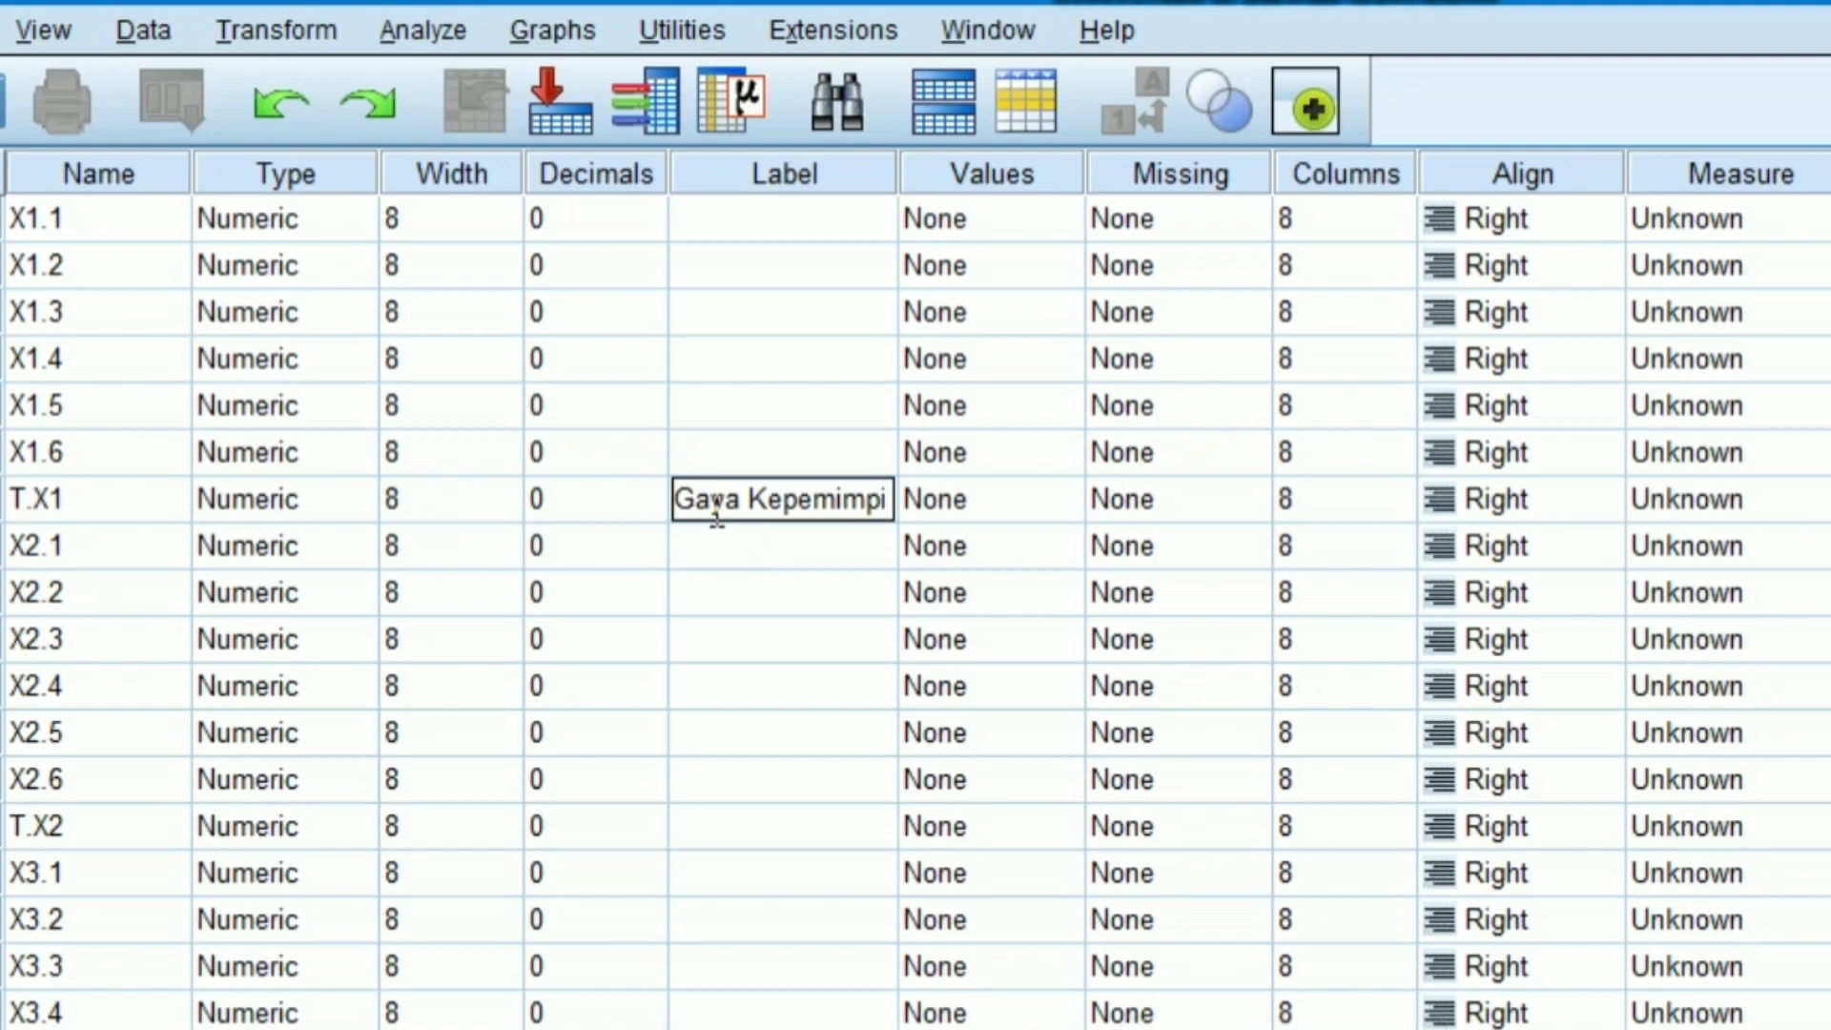
type("nan")
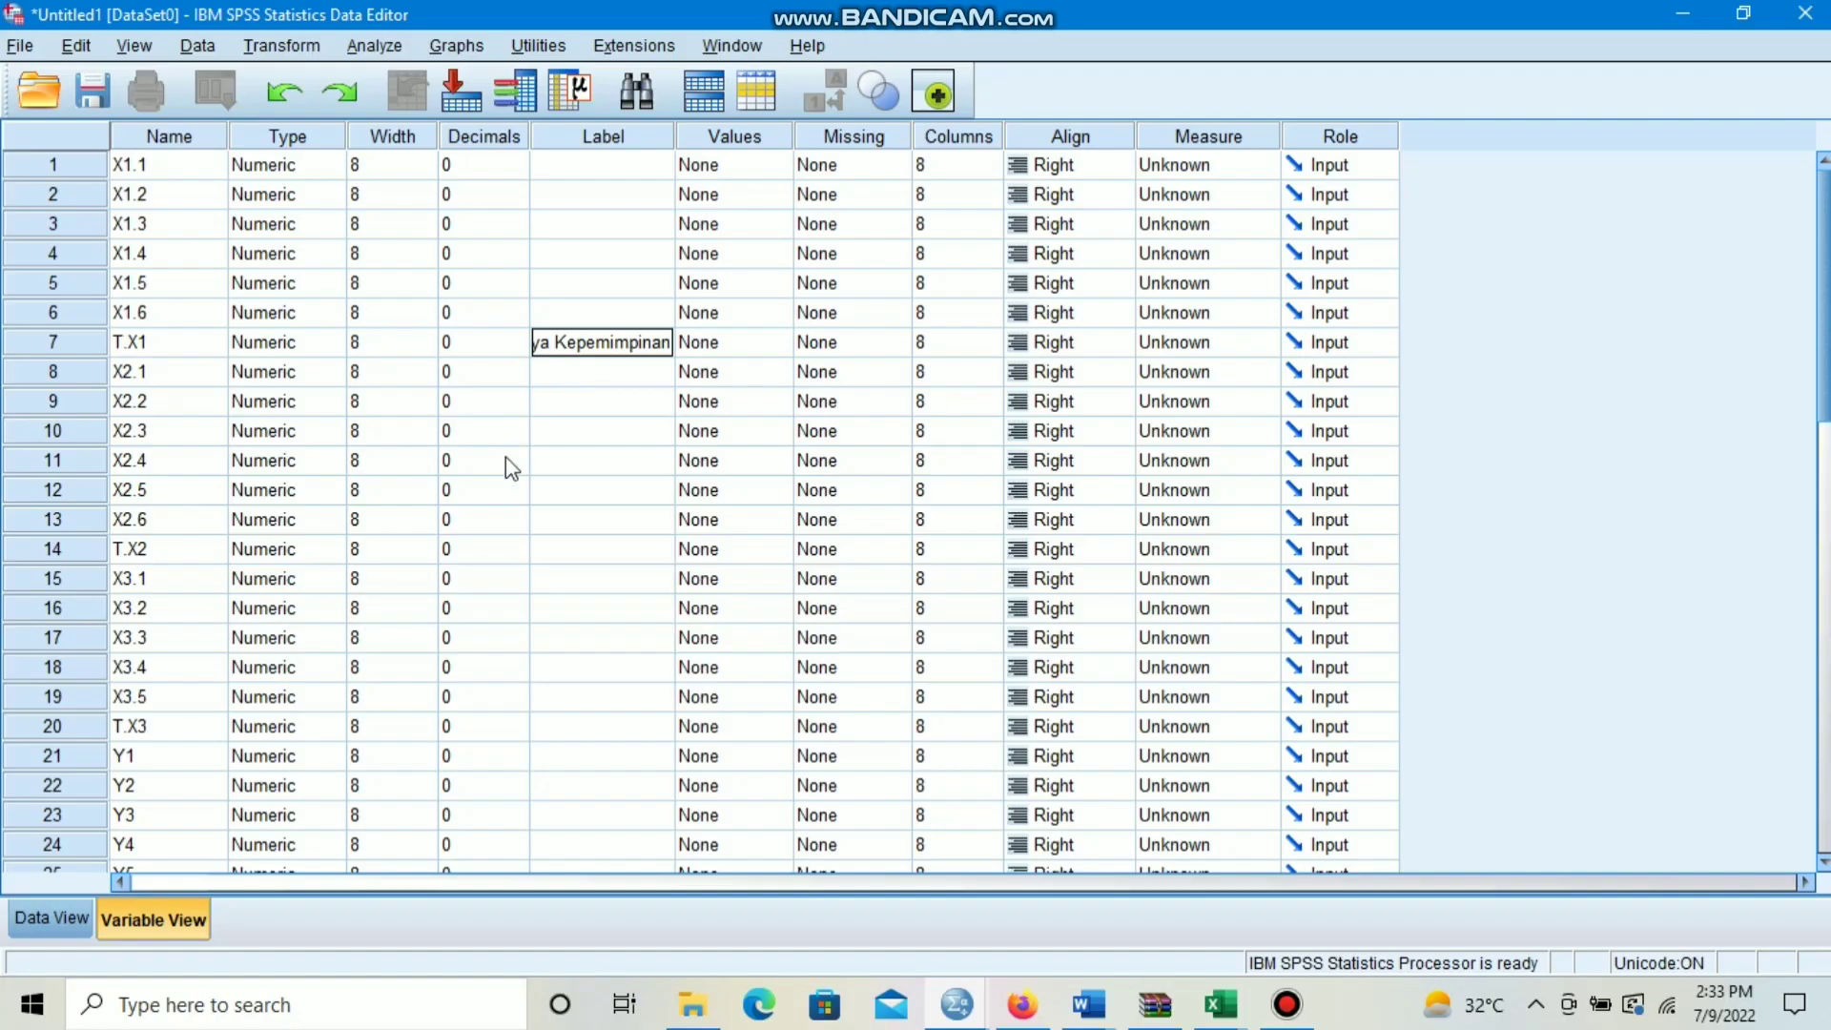
Label the T.X2 variable Motivasi and the T.X3 variable Kemampuan kerja.
left_click(748, 822)
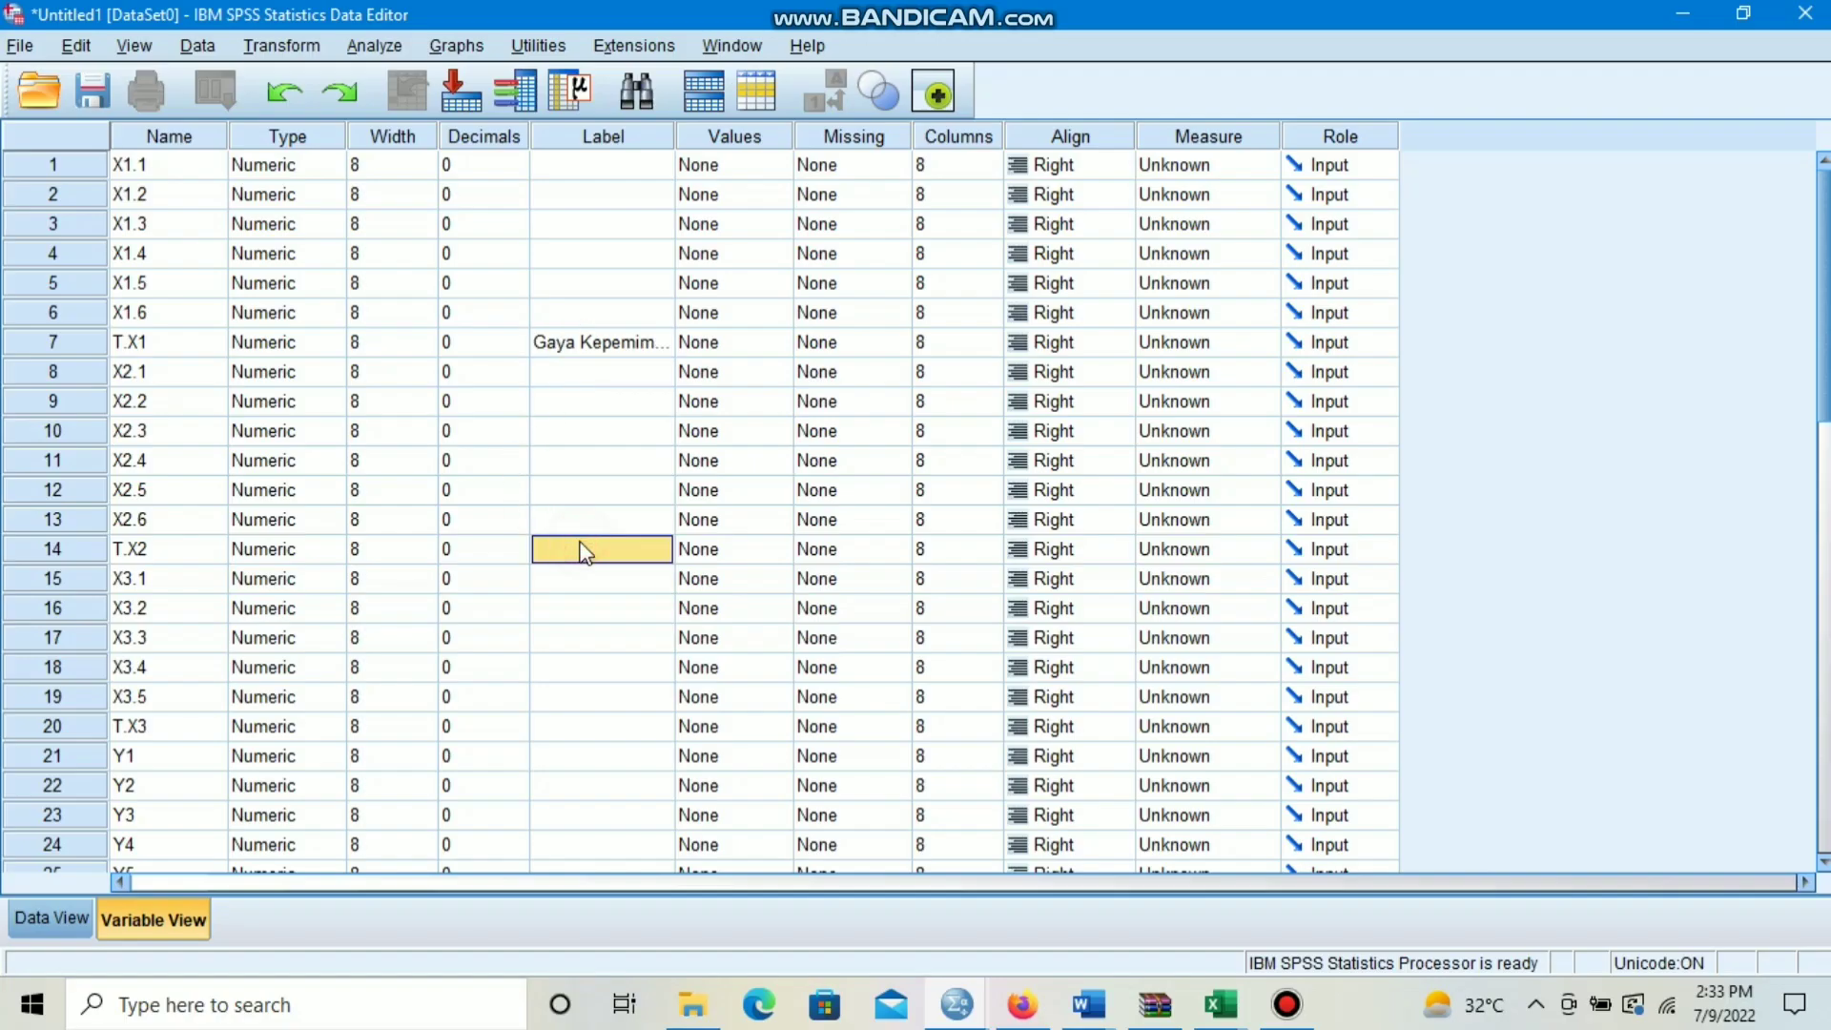
key("Caps_Lock")
type("Motivasi")
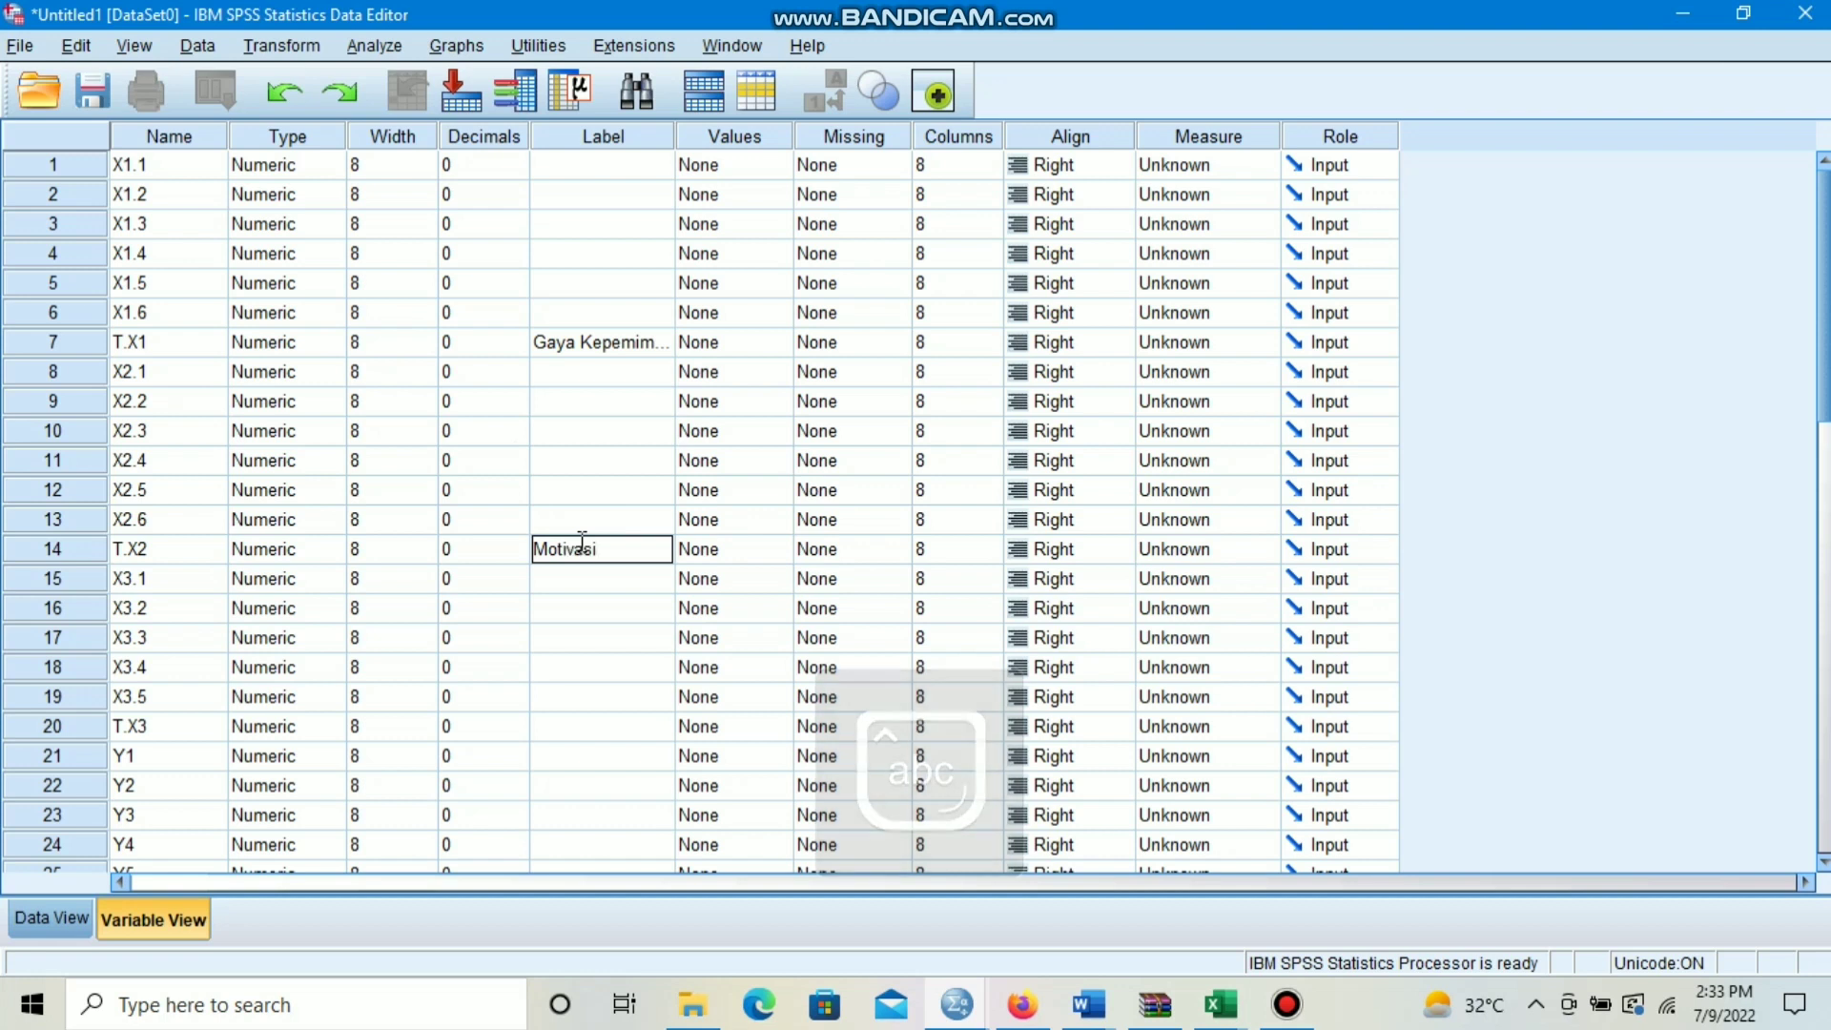
left_click(570, 727)
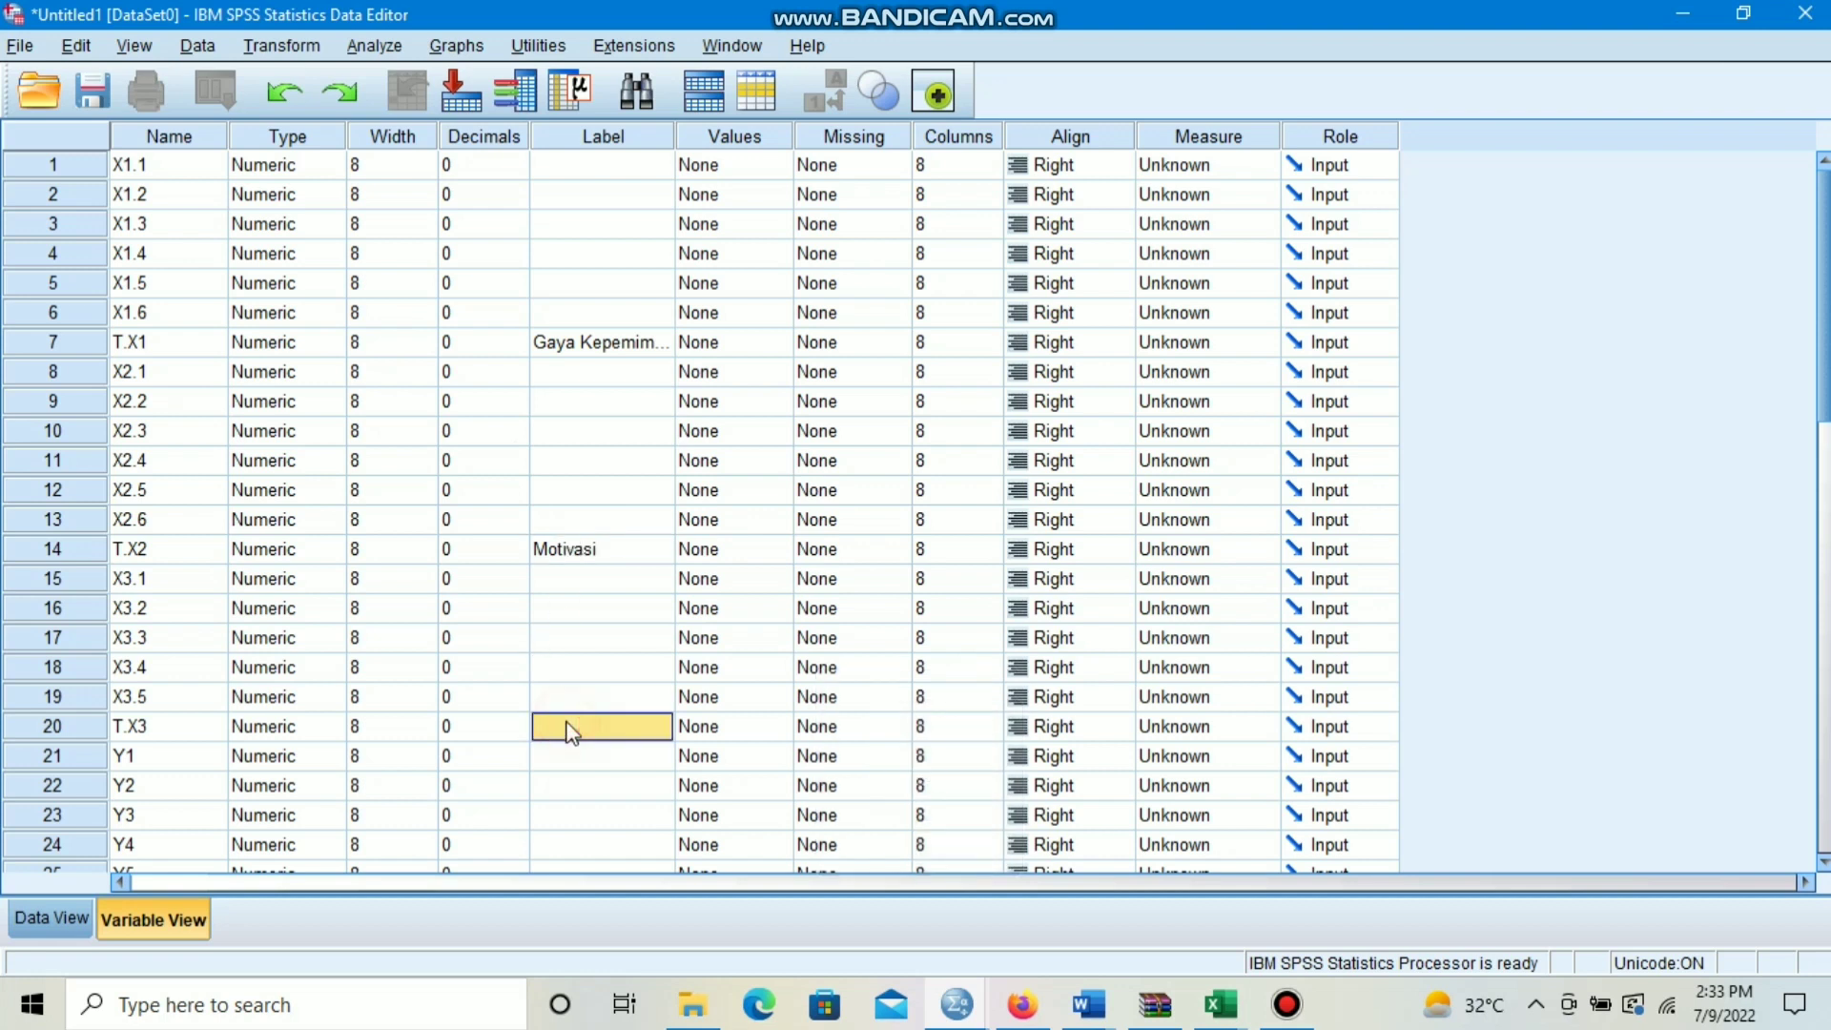
key("Caps_Lock")
type("Kemampuan kerja")
Enter Kinerja Karyawan as the label of the T.Y variable.
left_click_drag(1825, 334, 1824, 462)
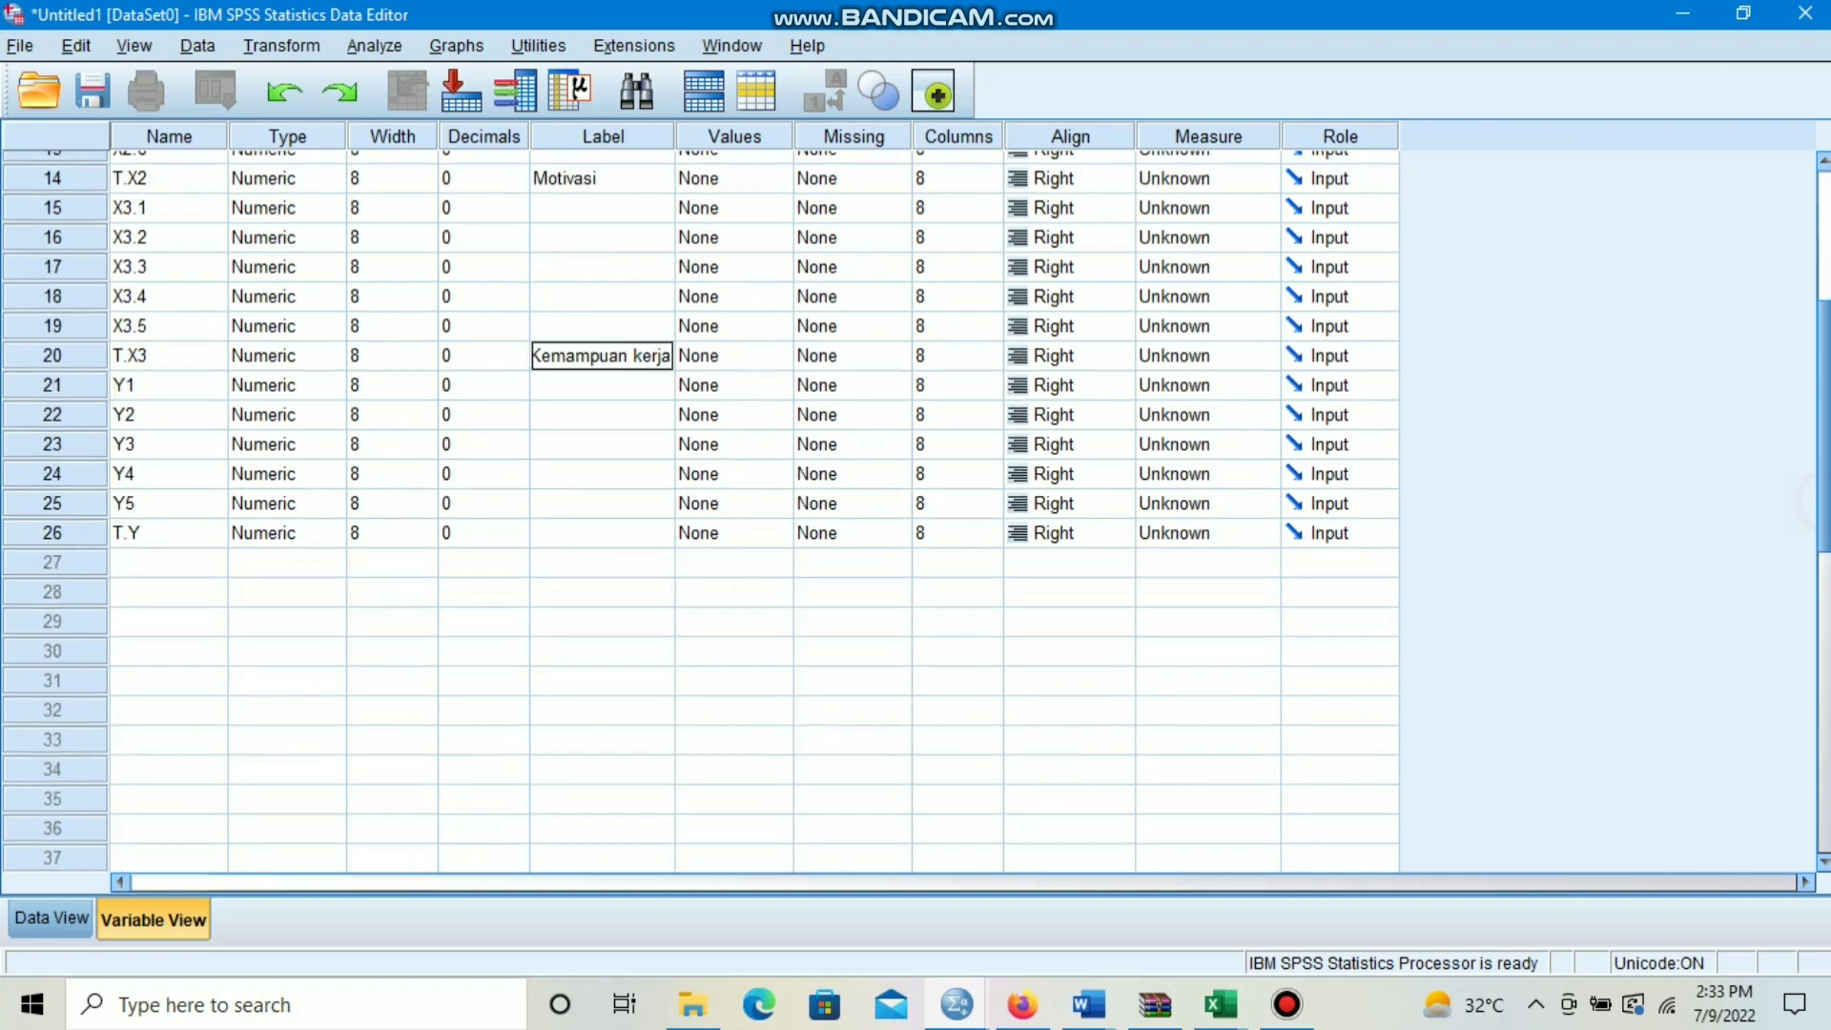
left_click(671, 537)
type("Kinerj")
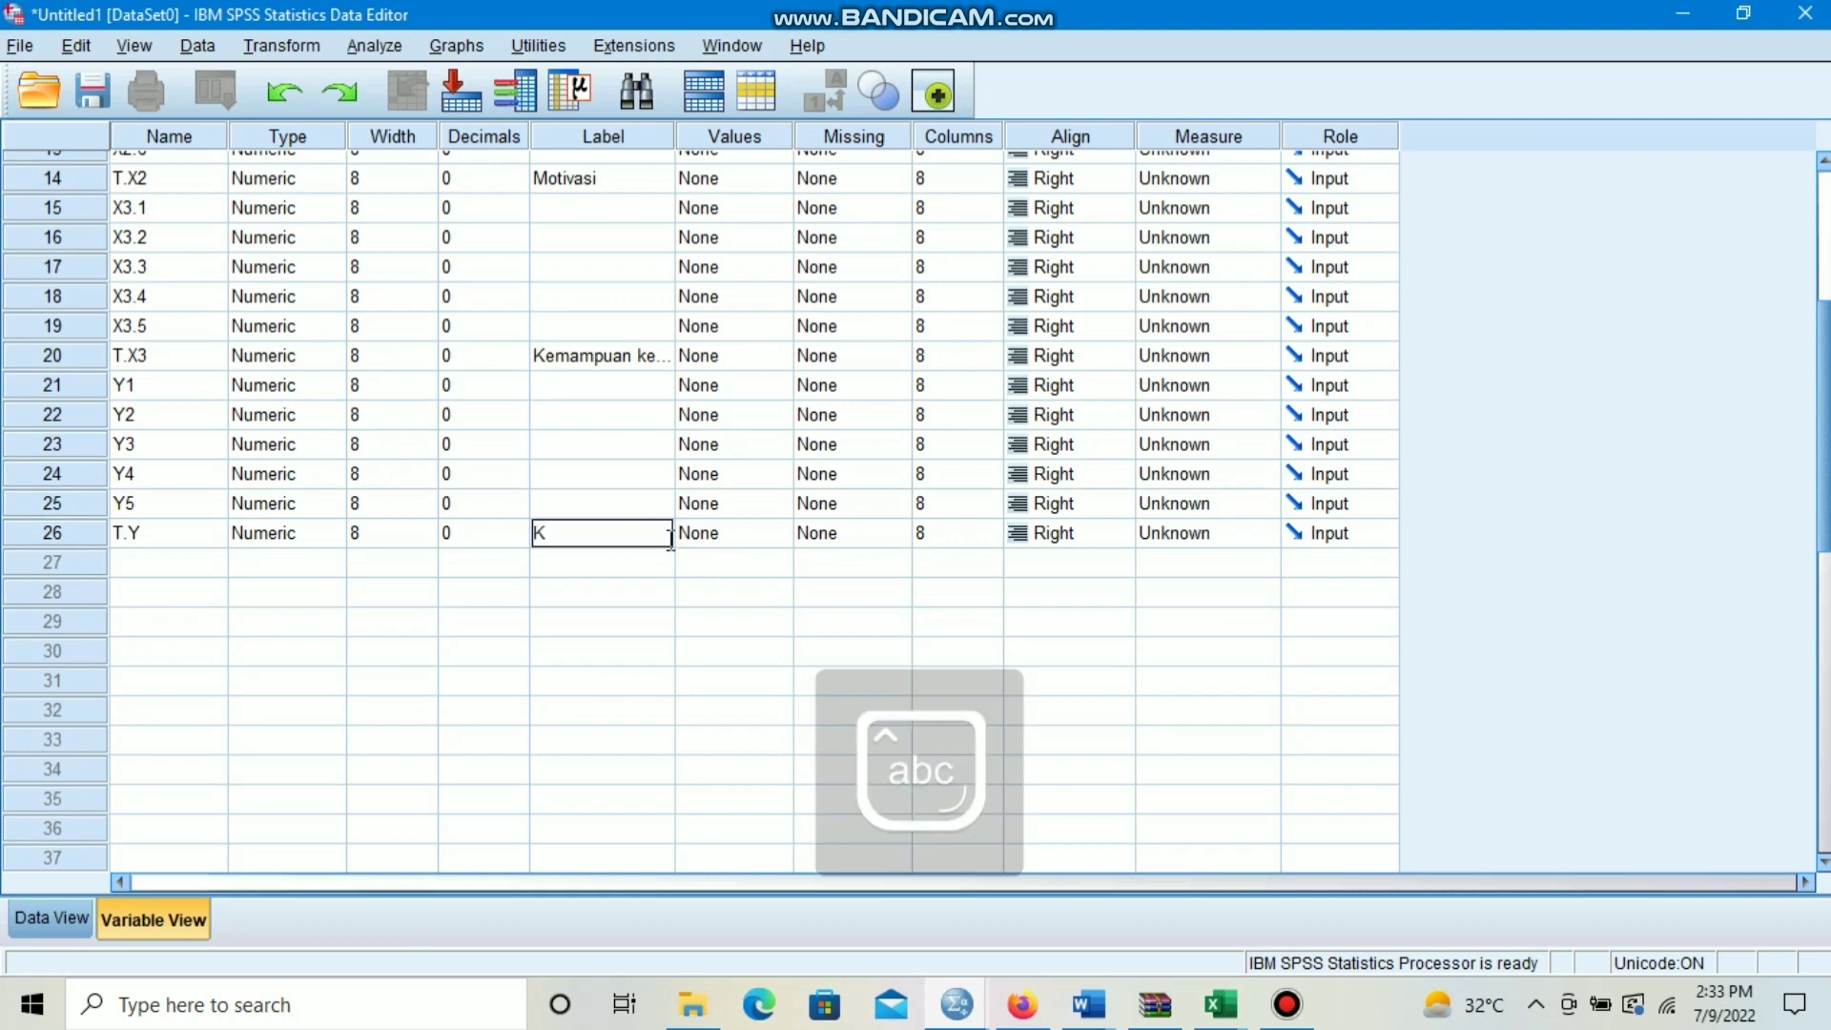
type("a Karyawan")
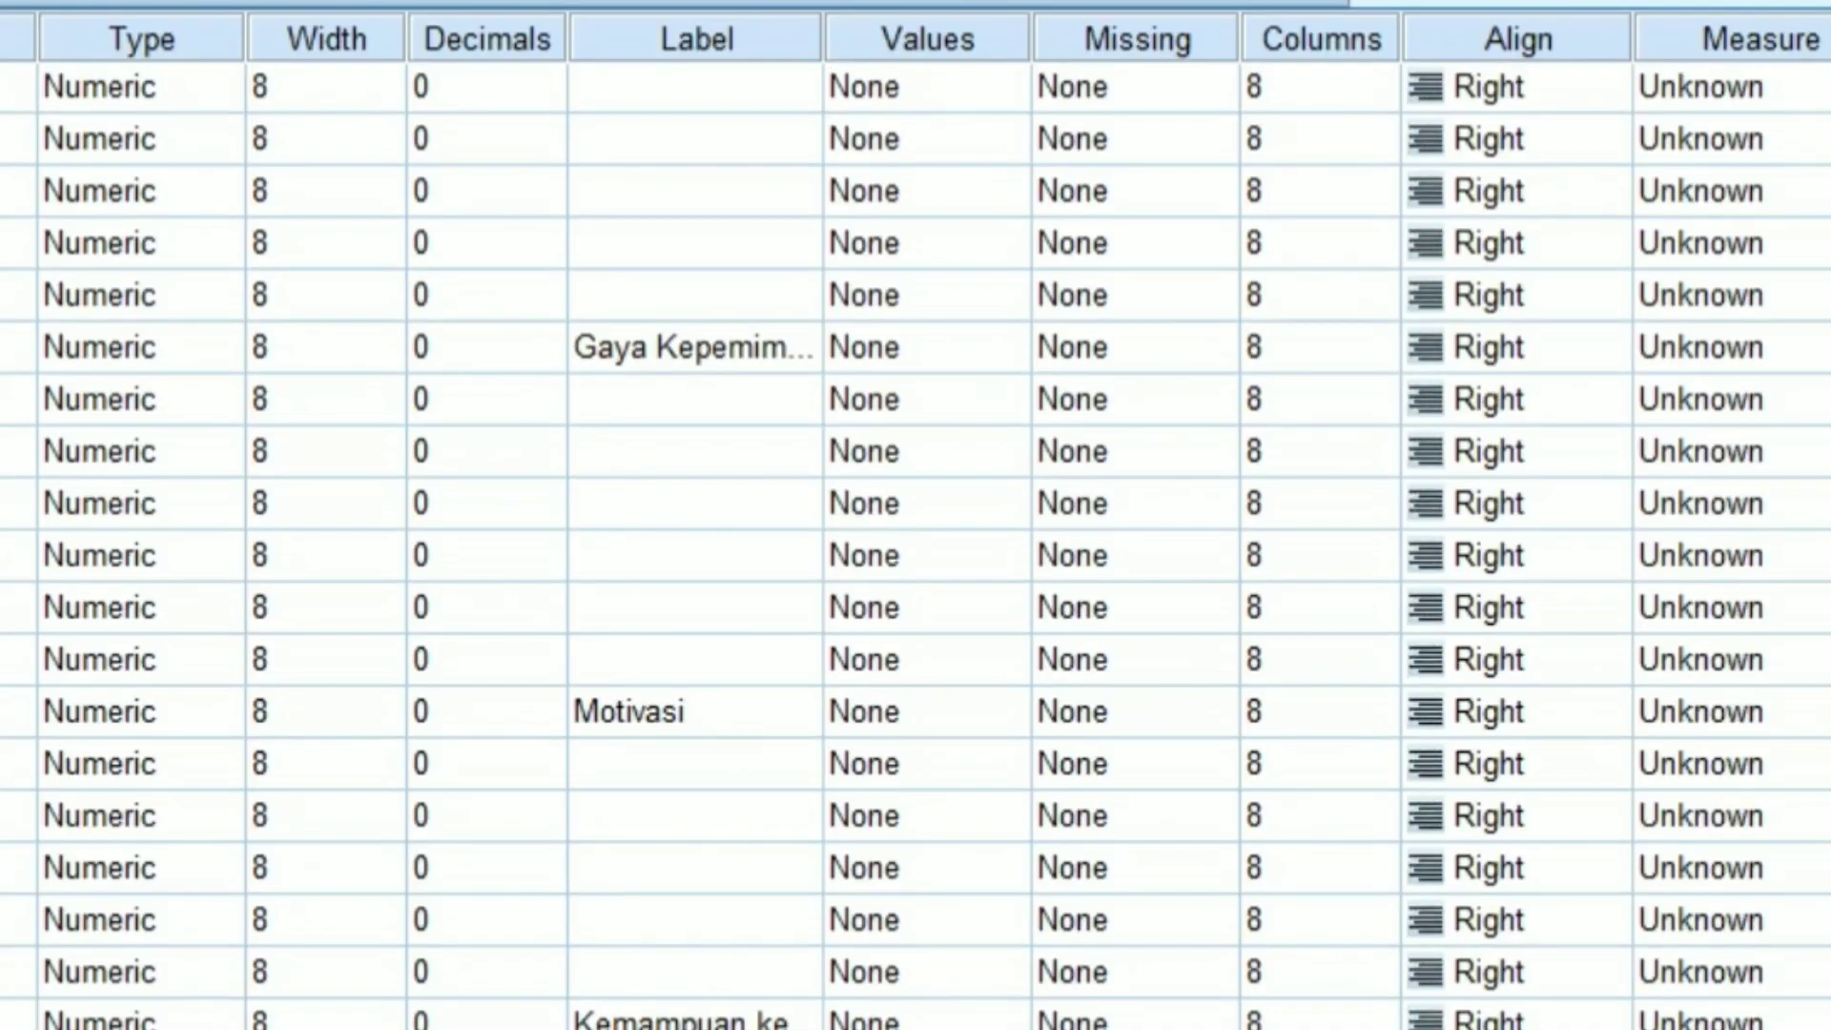
Open the value labels of variable X1.2 and add the label STS for value 1.
left_click(937, 92)
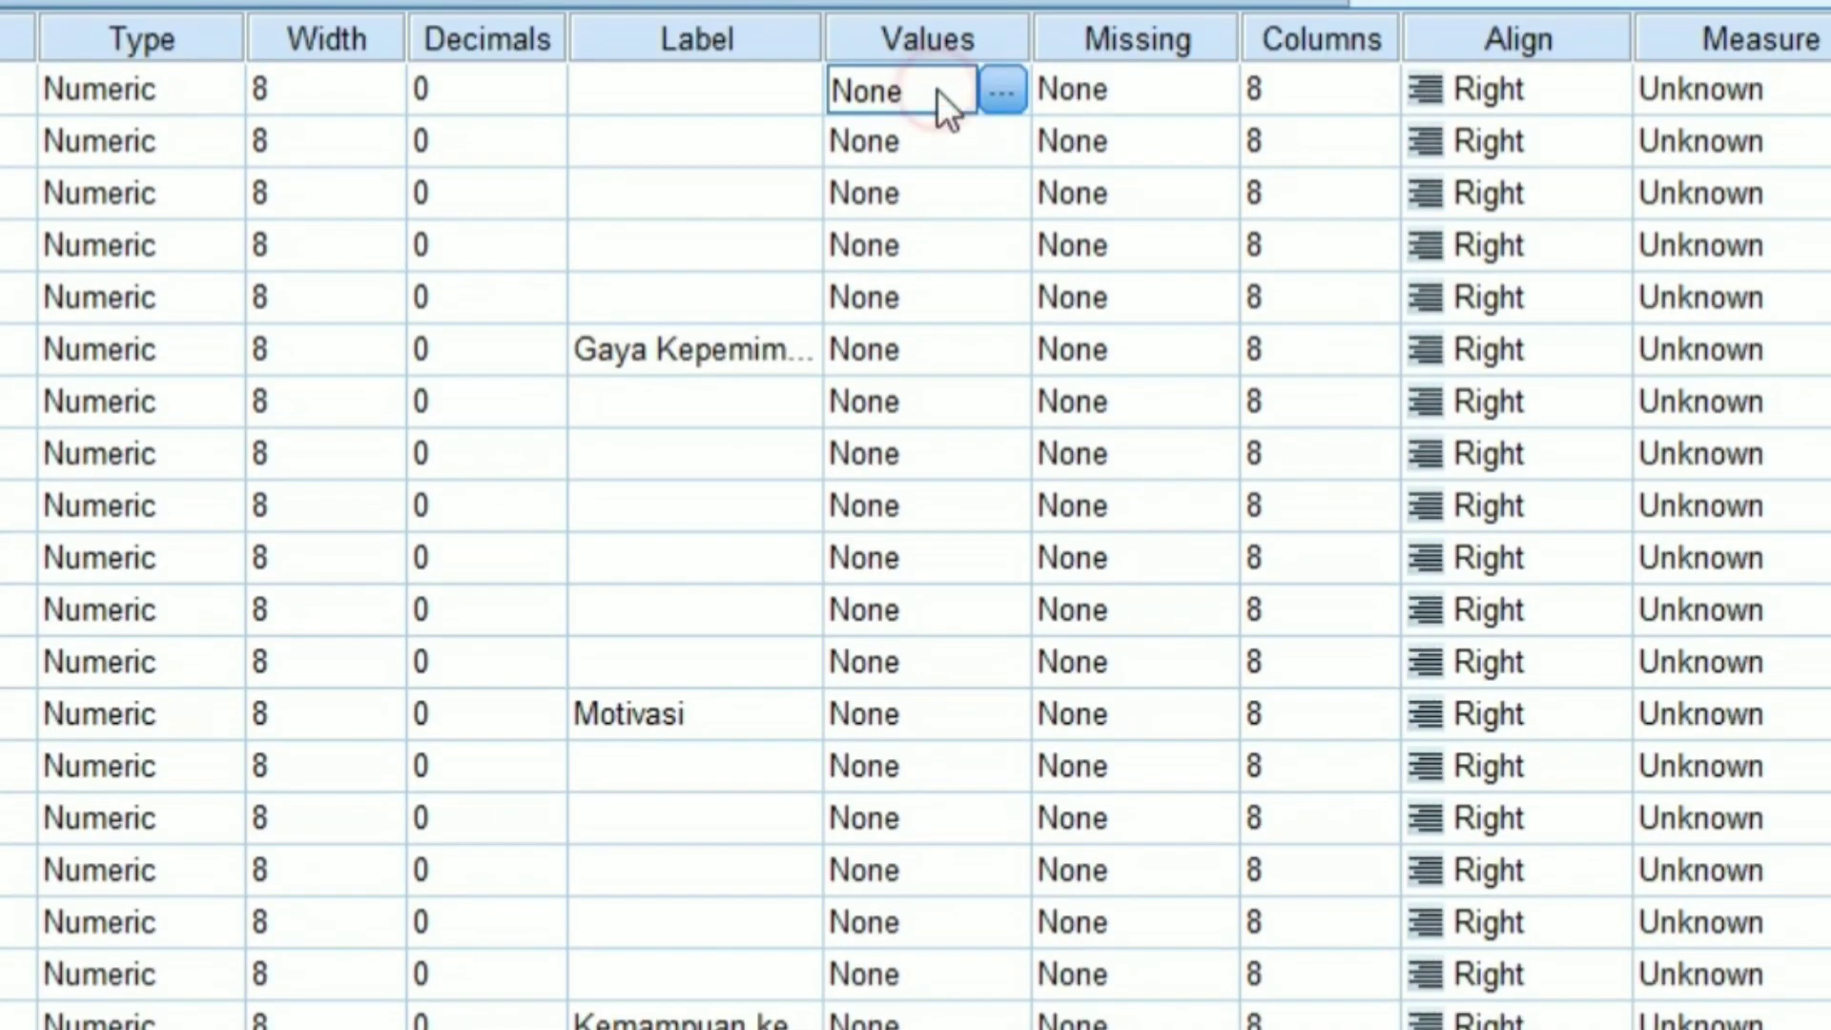
left_click(1002, 92)
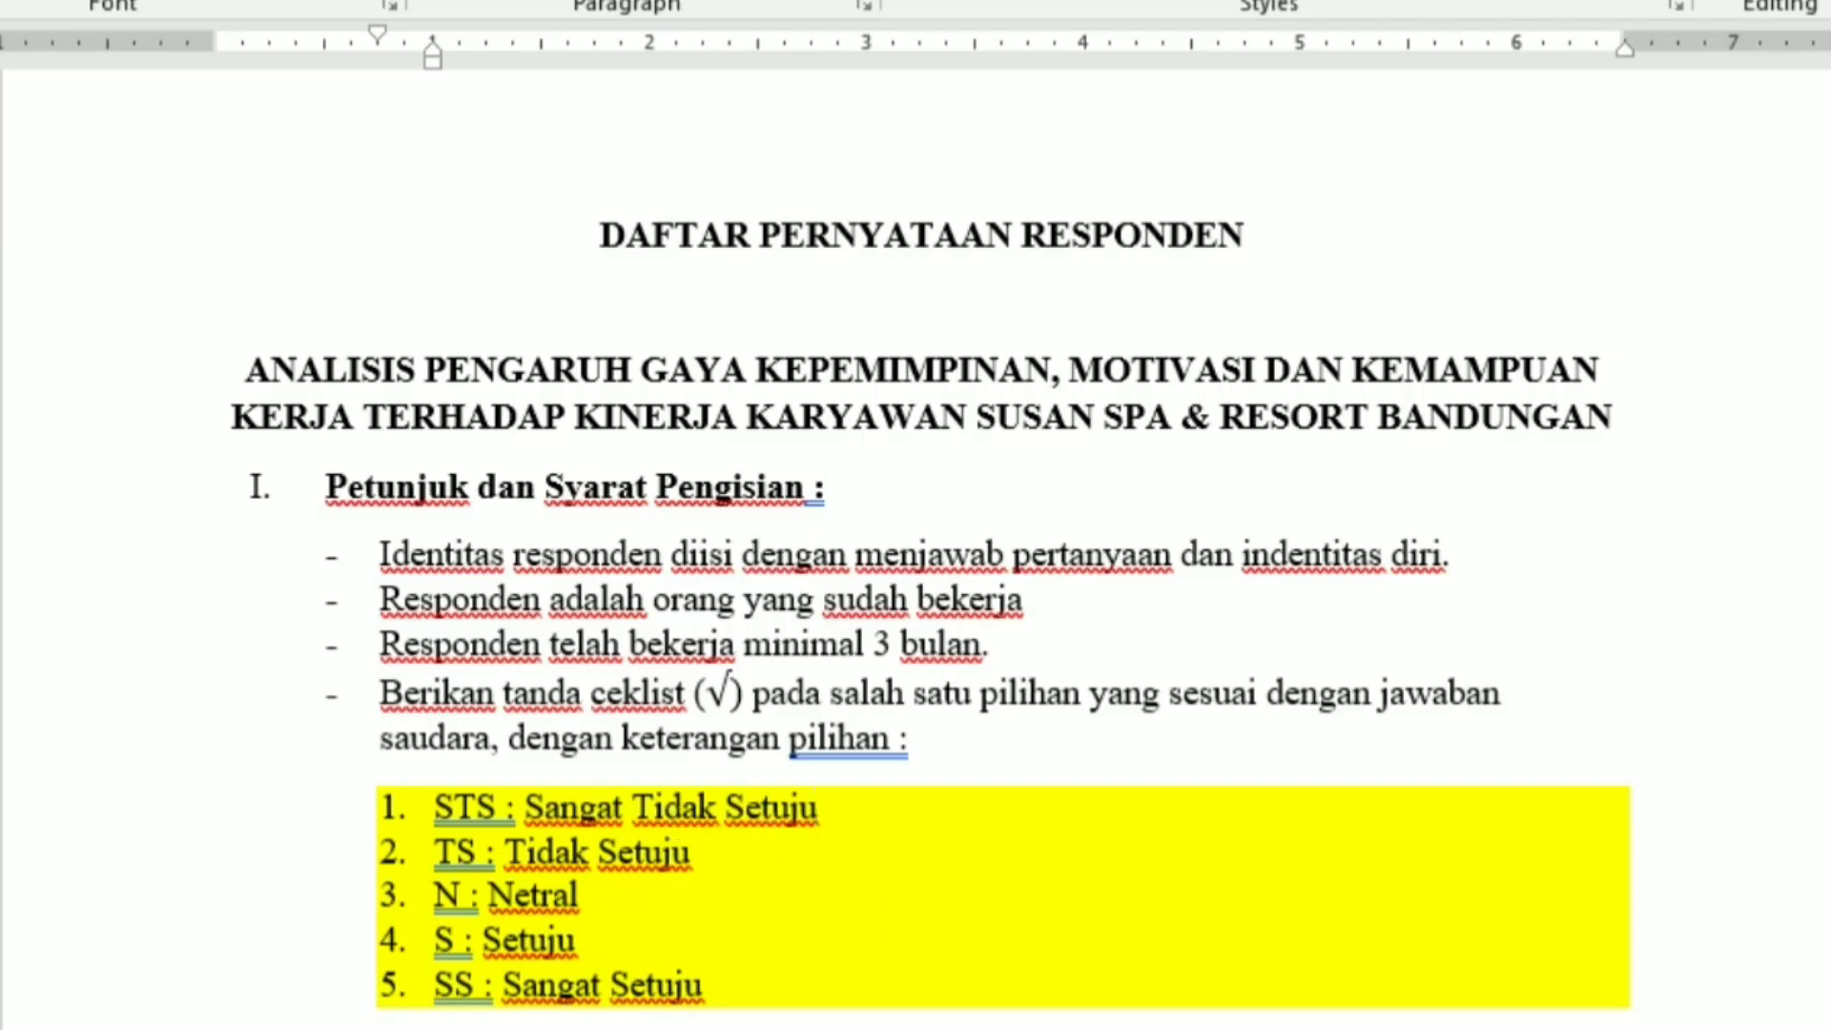
mouse_move(971, 1029)
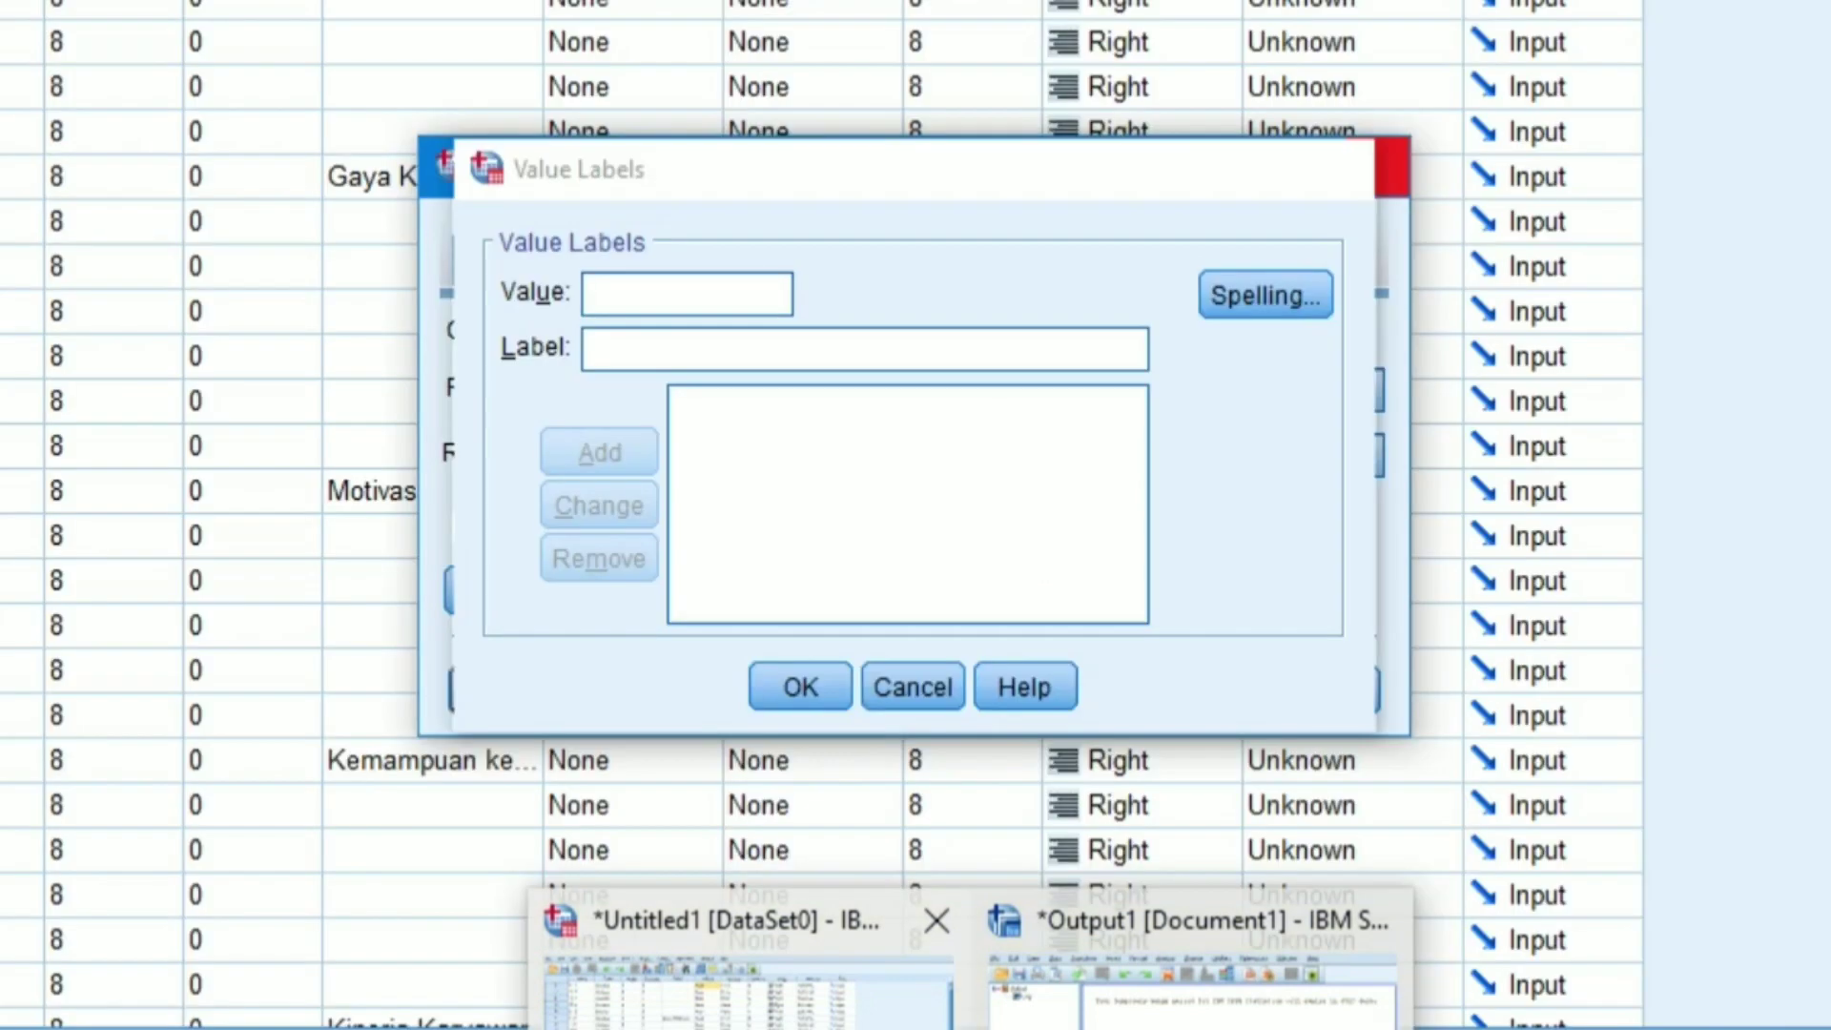
left_click(750, 1021)
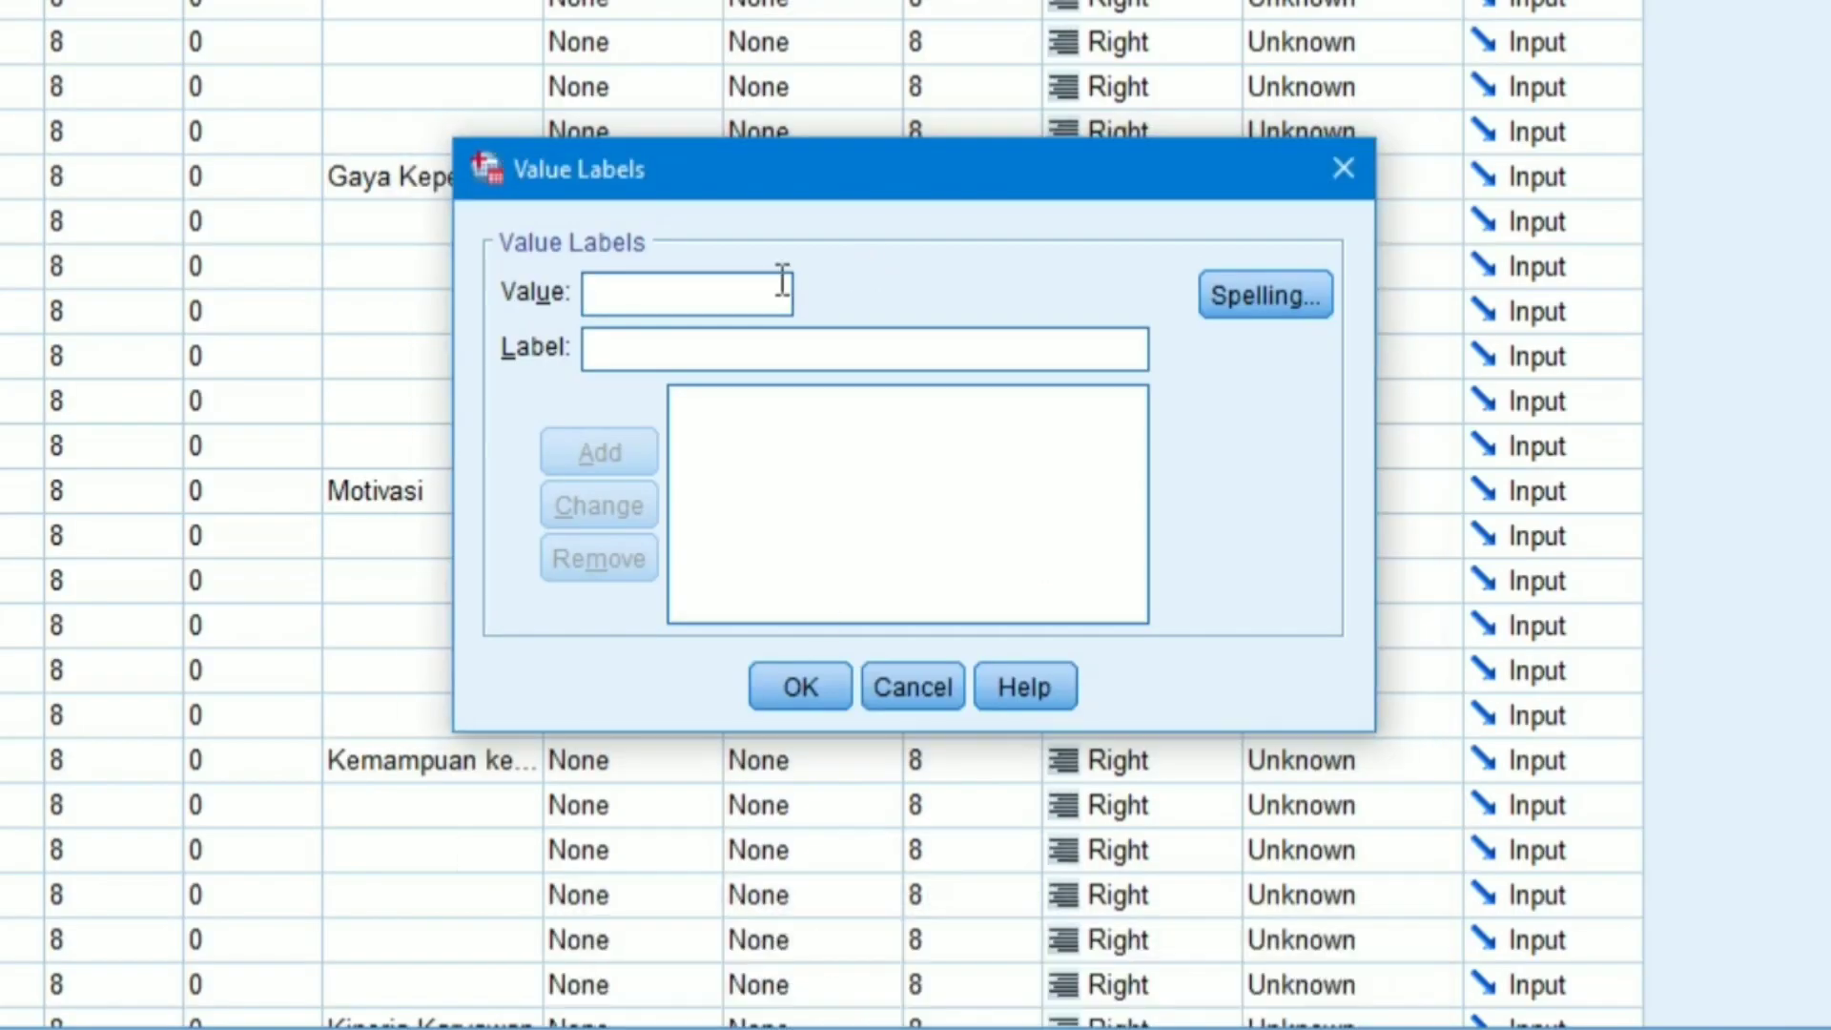
type("1")
left_click(773, 345)
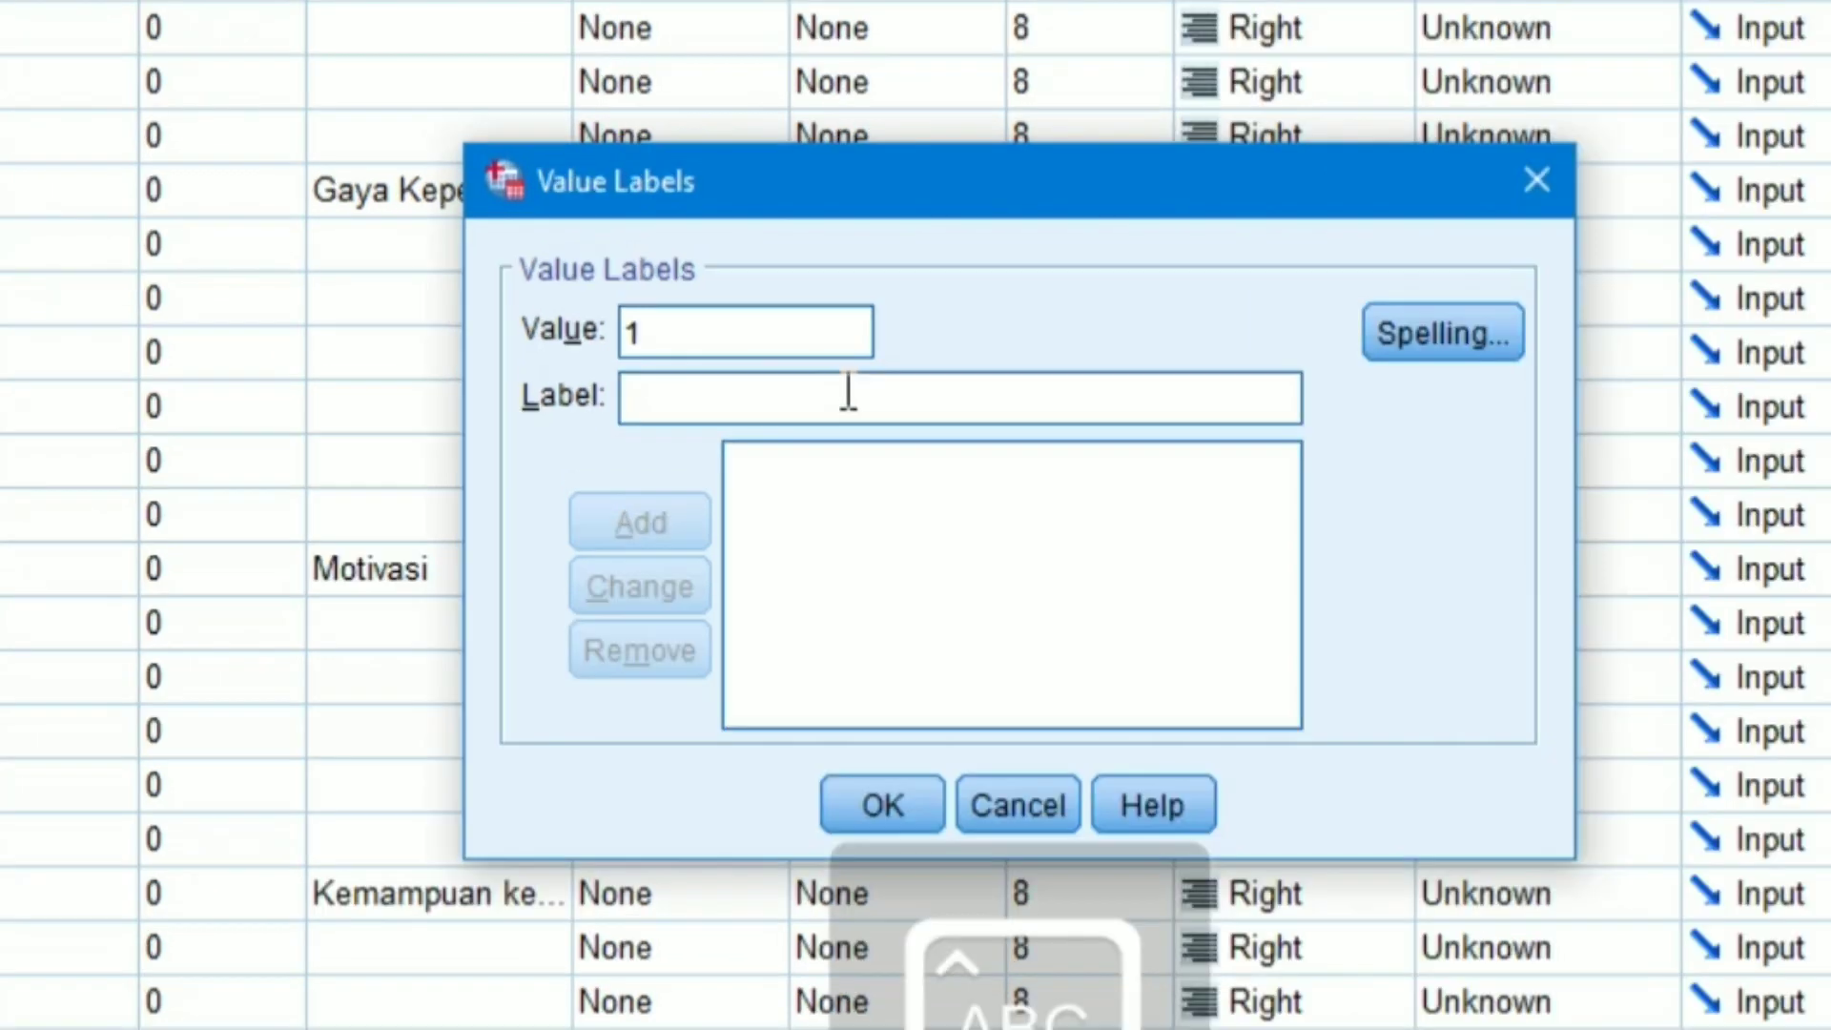
type("STS")
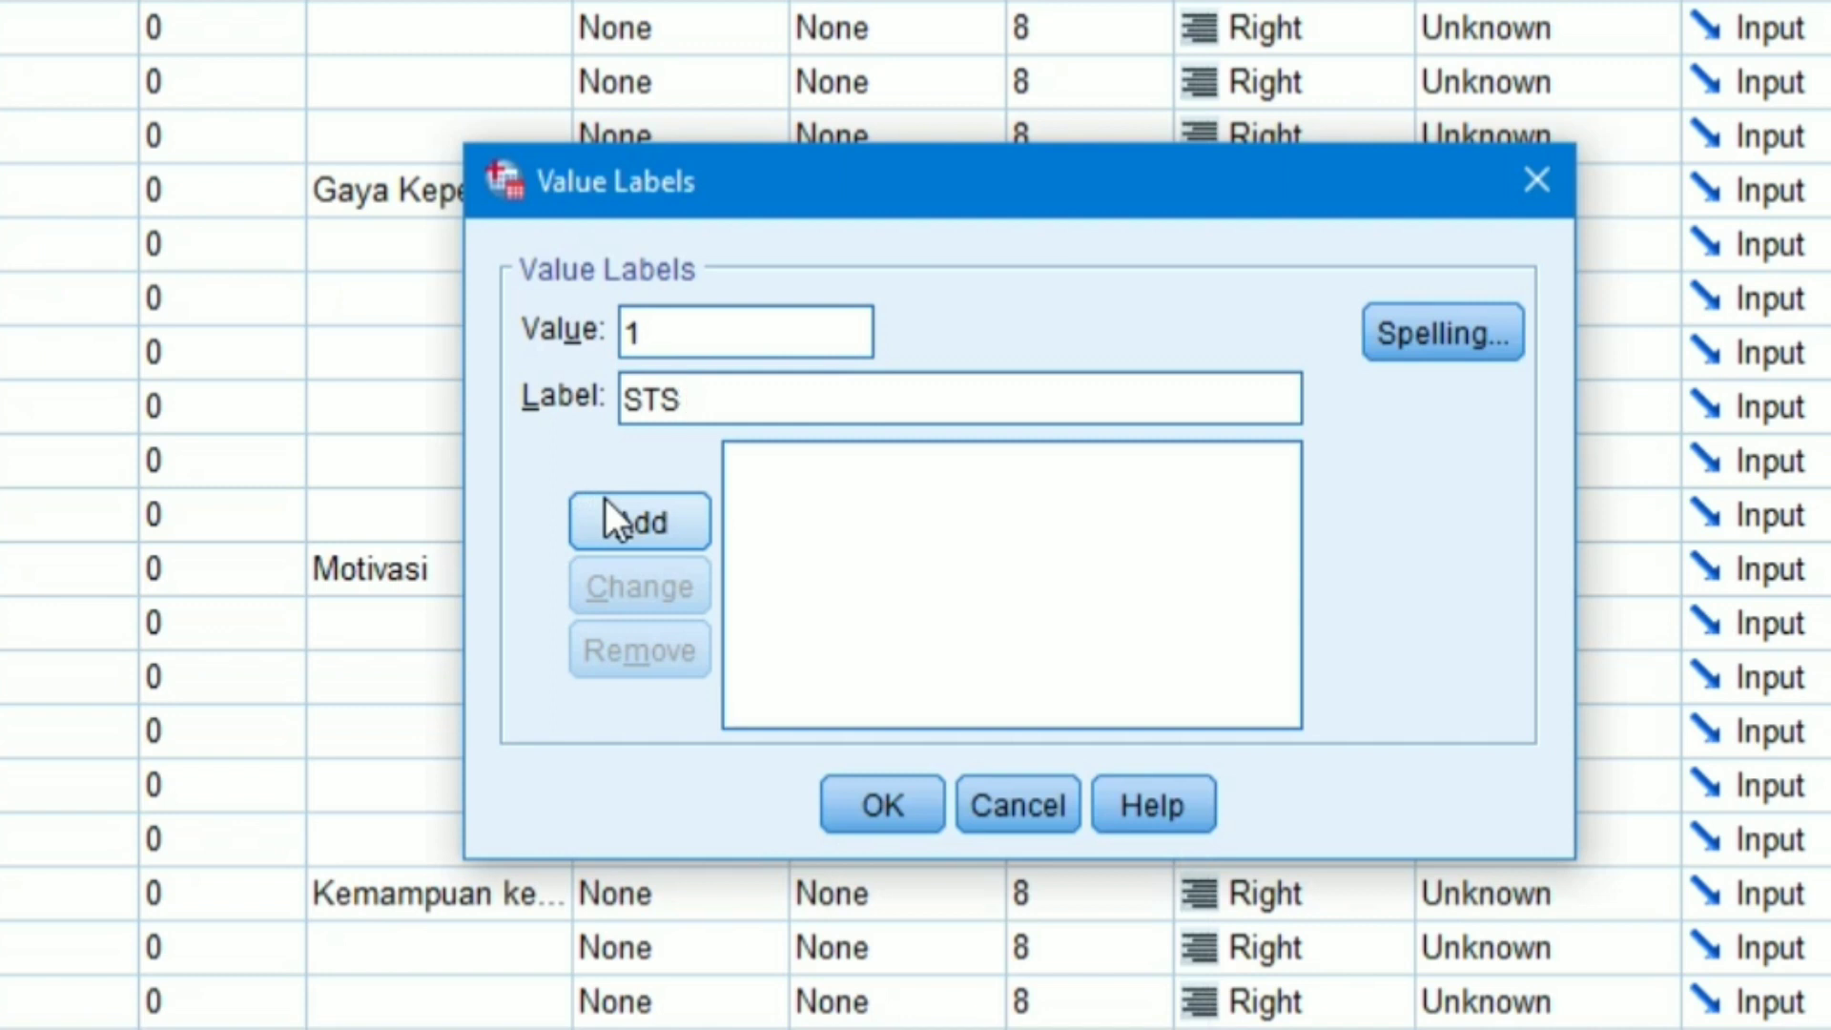
left_click(764, 484)
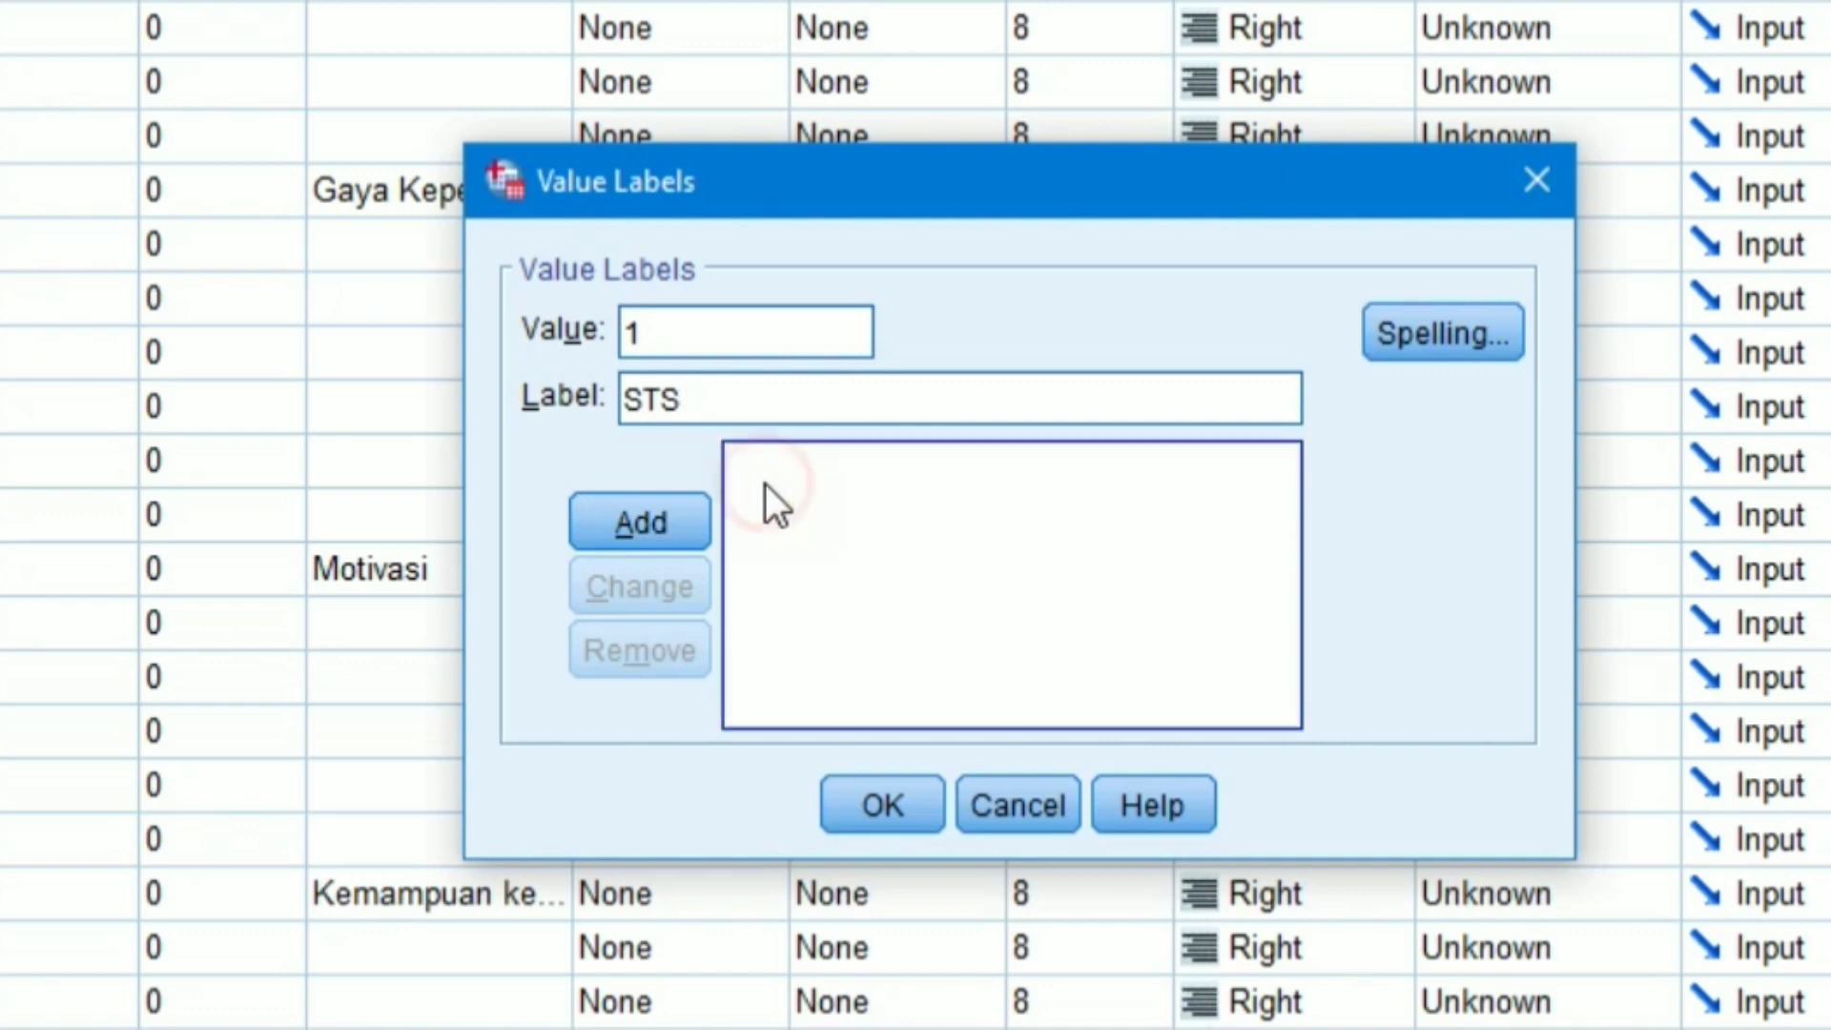
left_click(644, 520)
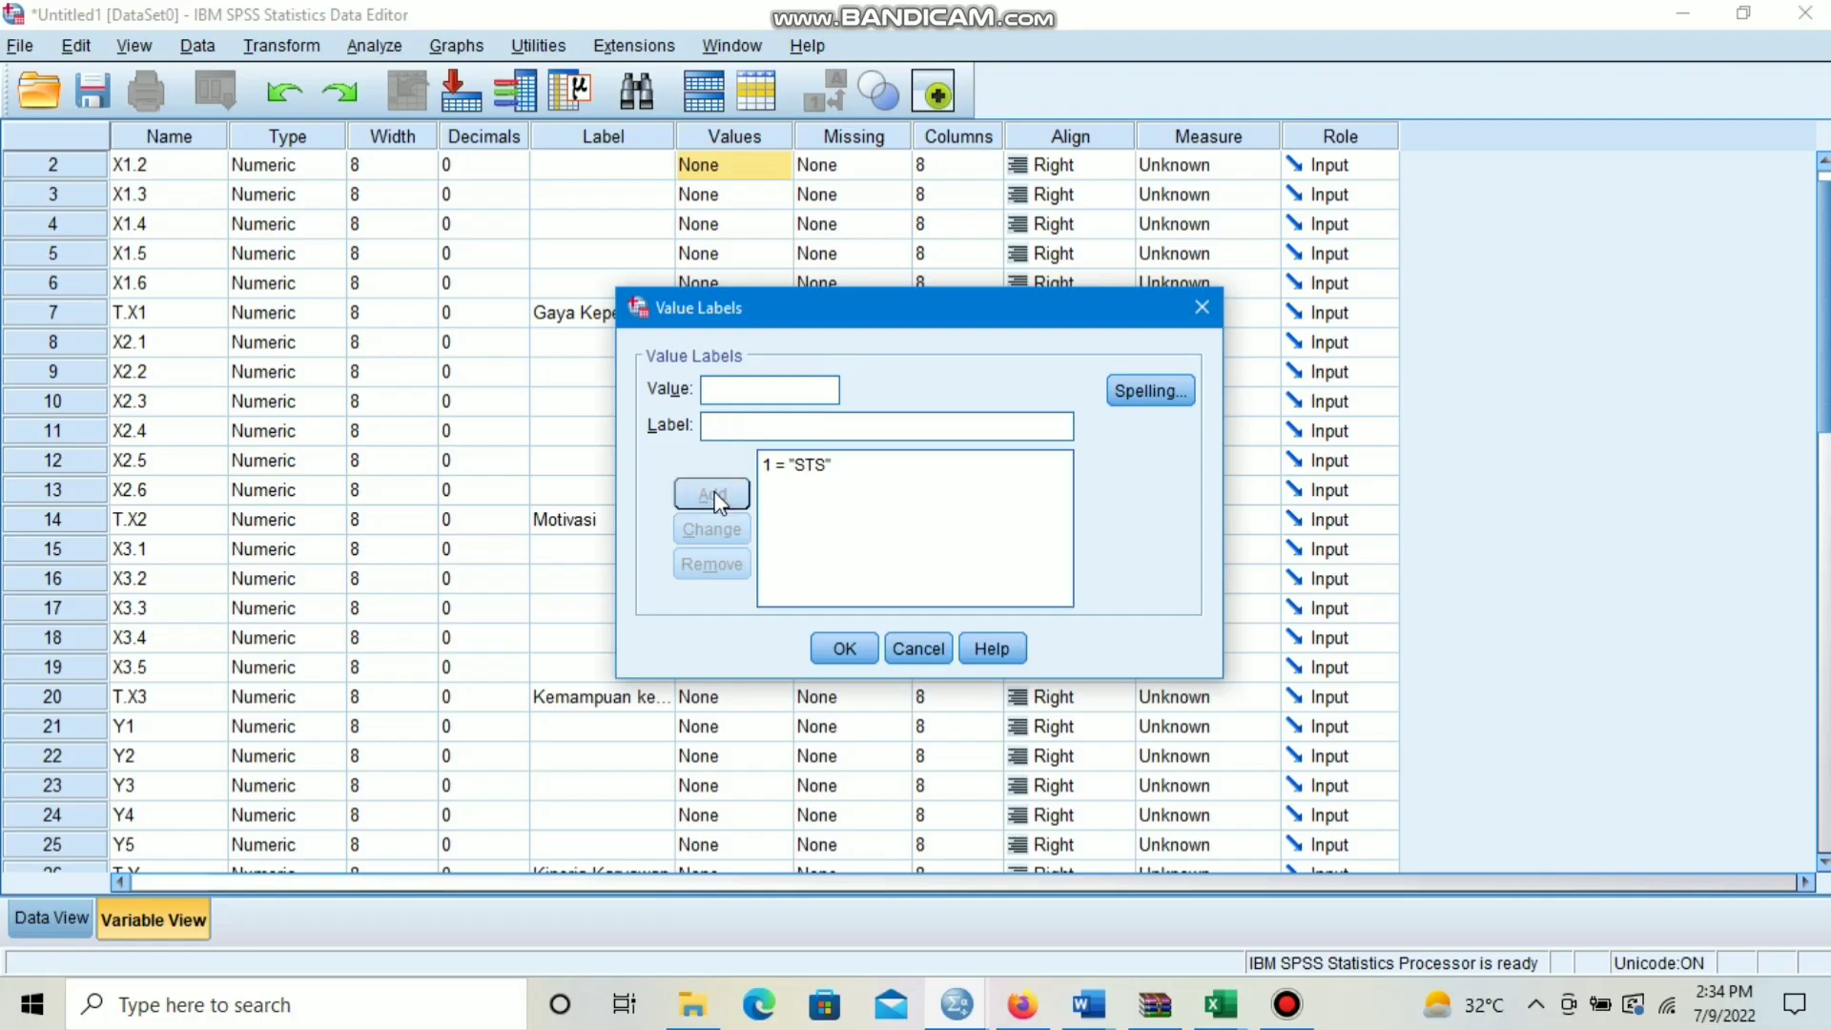
Add the value labels 2 = TS and 3 = N for X1.2.
type("2")
left_click(780, 430)
type("TS")
left_click(695, 488)
type("3")
left_click(742, 421)
type("N")
left_click(692, 491)
Add the value labels 4 = S and 5 = SS for X1.2 and confirm the answer scale.
type("4")
left_click(731, 416)
type("S")
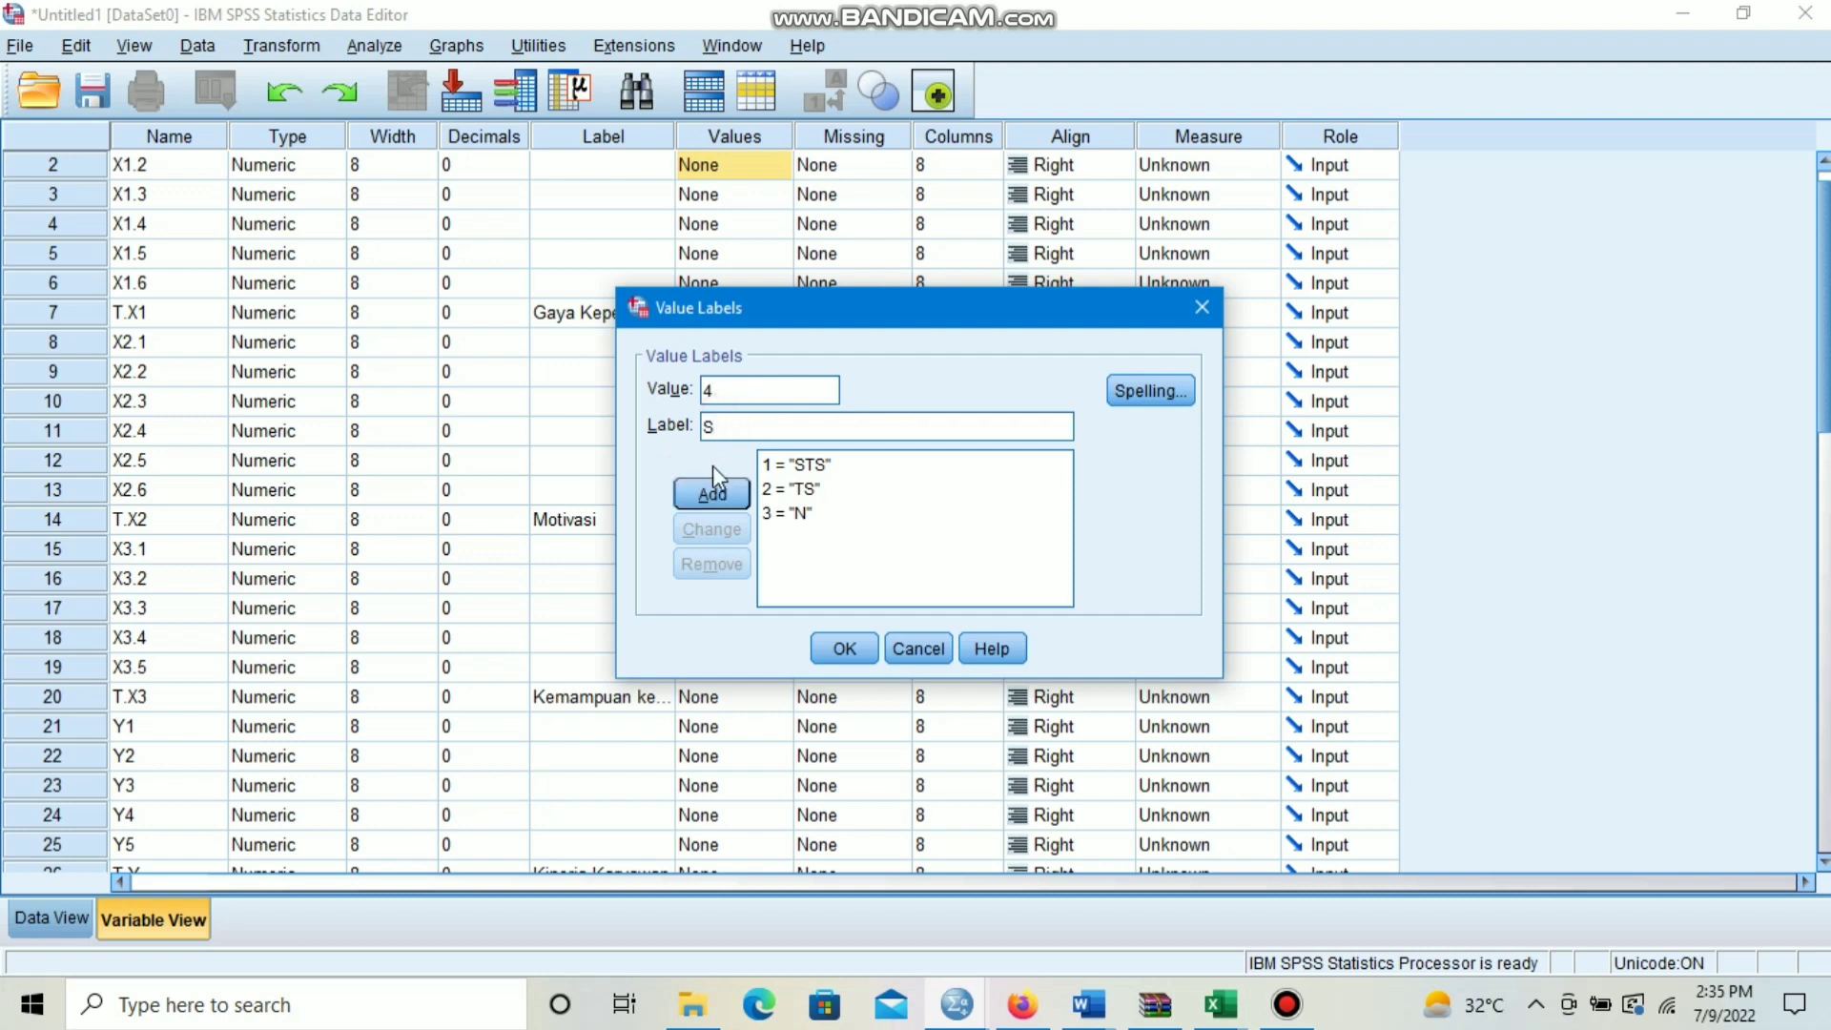
left_click(711, 494)
type("5")
left_click(728, 418)
type("SS")
left_click(836, 656)
Copy the value labels of X1.2 to the variables X1.3 through X1.6.
right_click(803, 59)
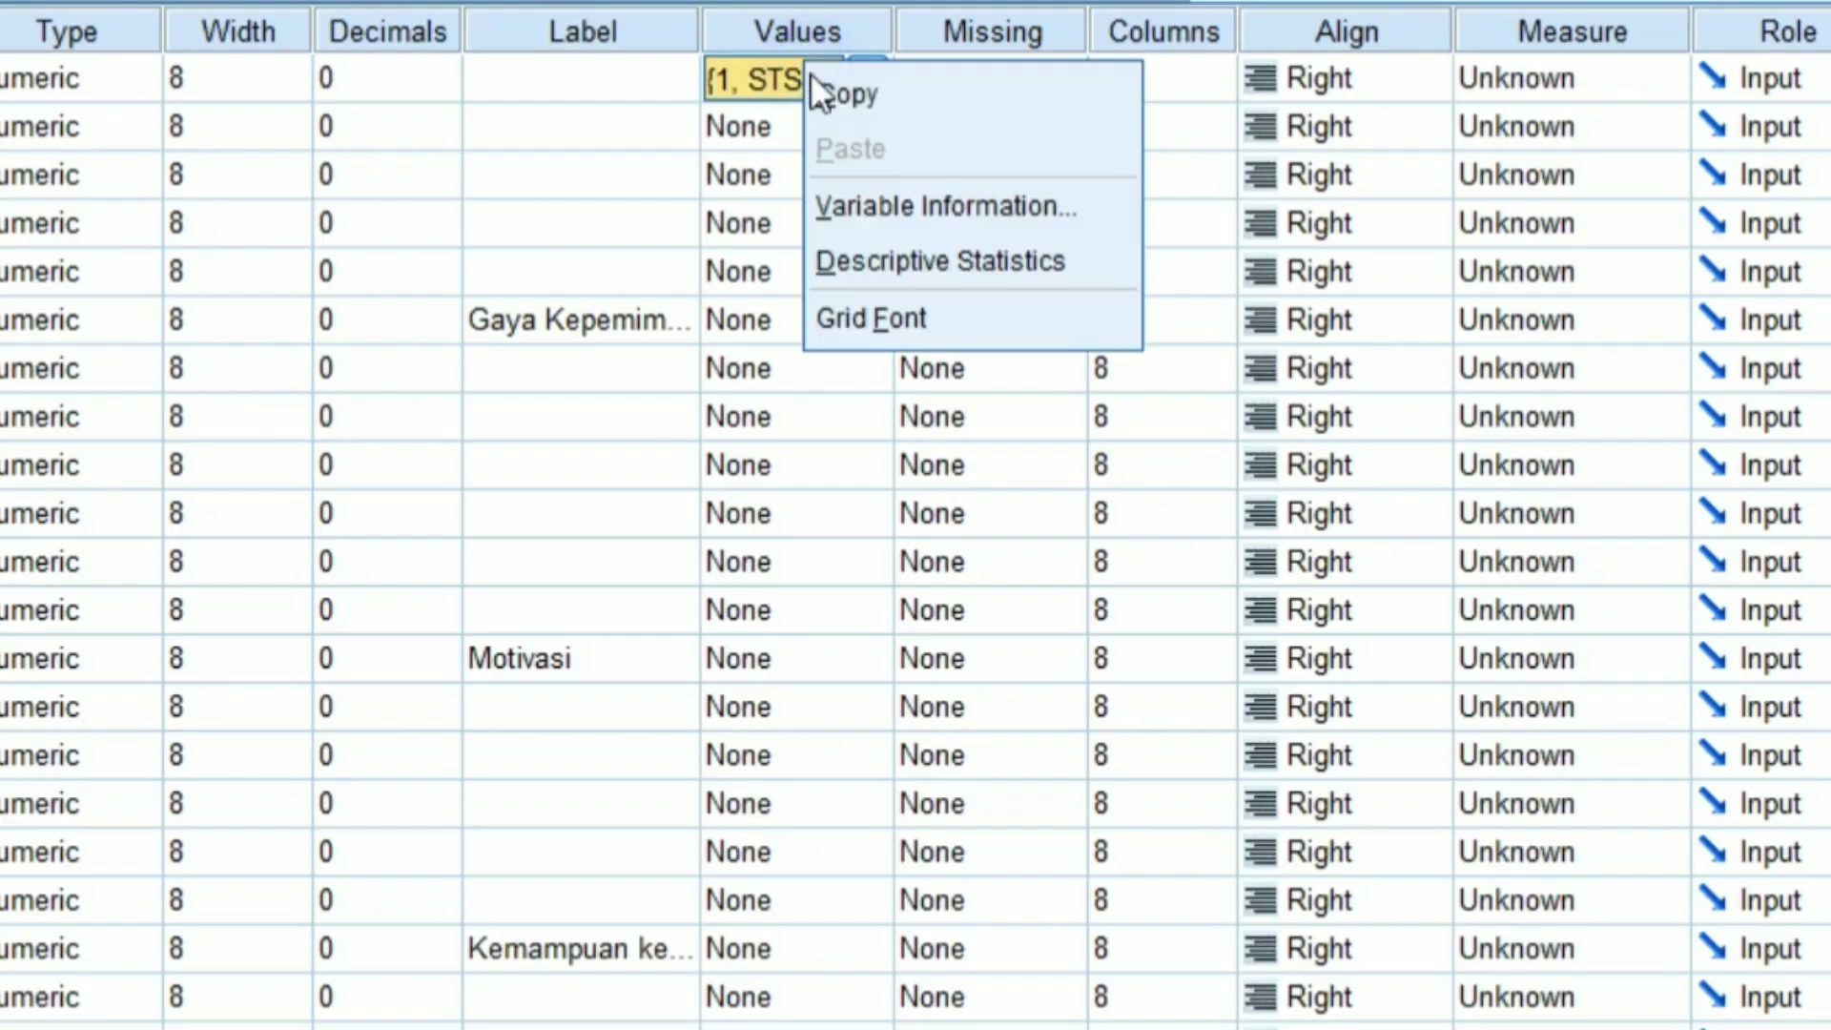
left_click(834, 93)
left_click_drag(805, 128, 799, 269)
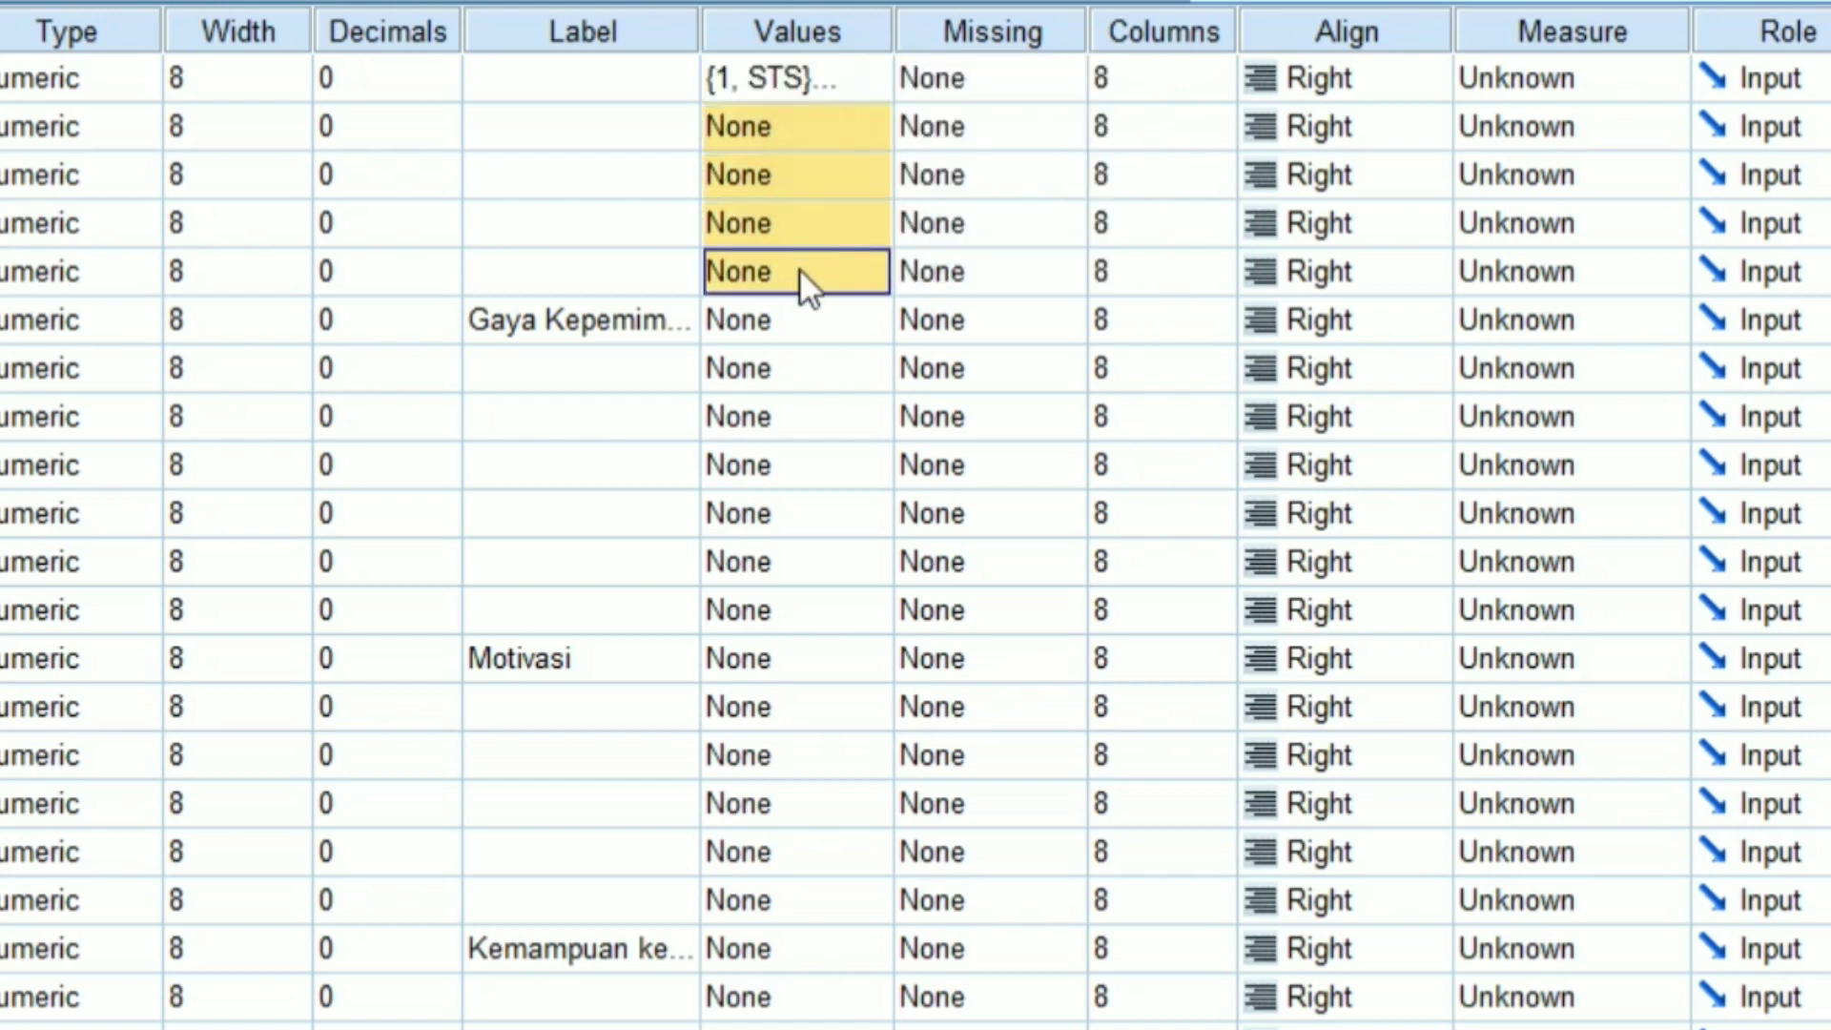
right_click(799, 269)
left_click(830, 358)
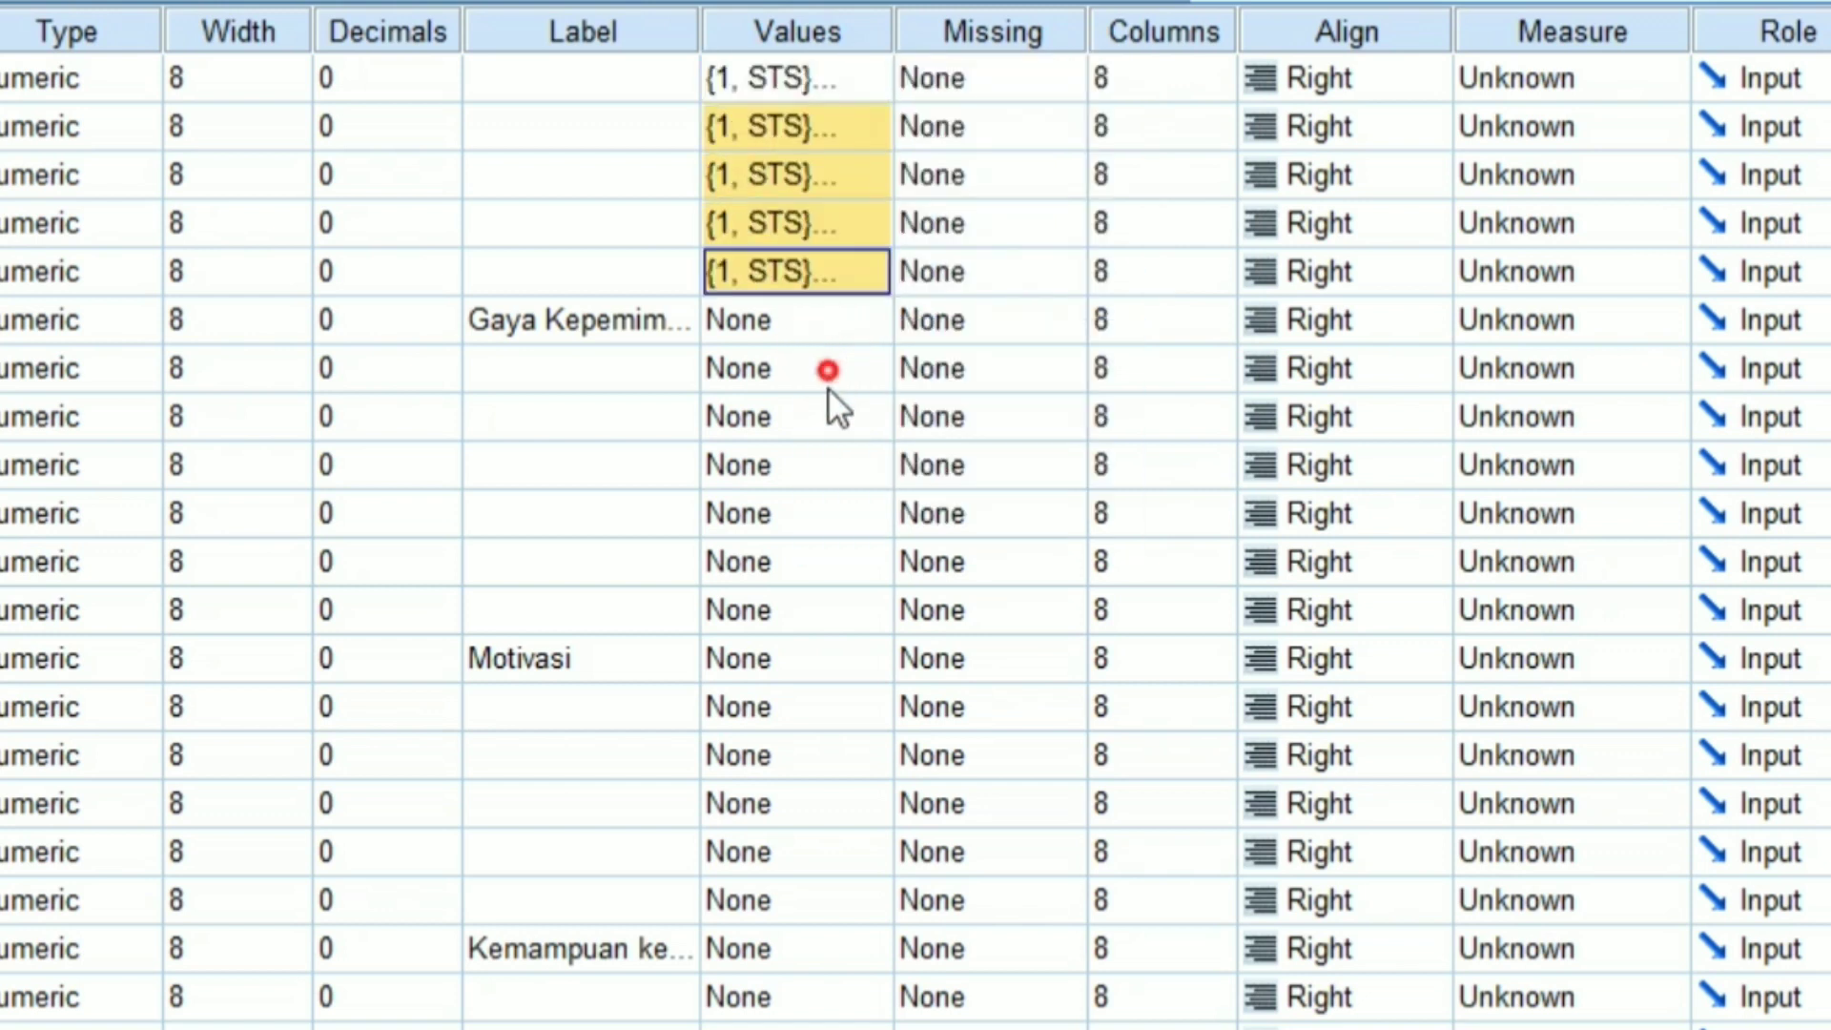
Paste the copied value labels into the items X2.1 through X2.6 and X3.1 through X3.5, skipping the total variables.
left_click_drag(830, 386, 805, 610)
right_click(798, 591)
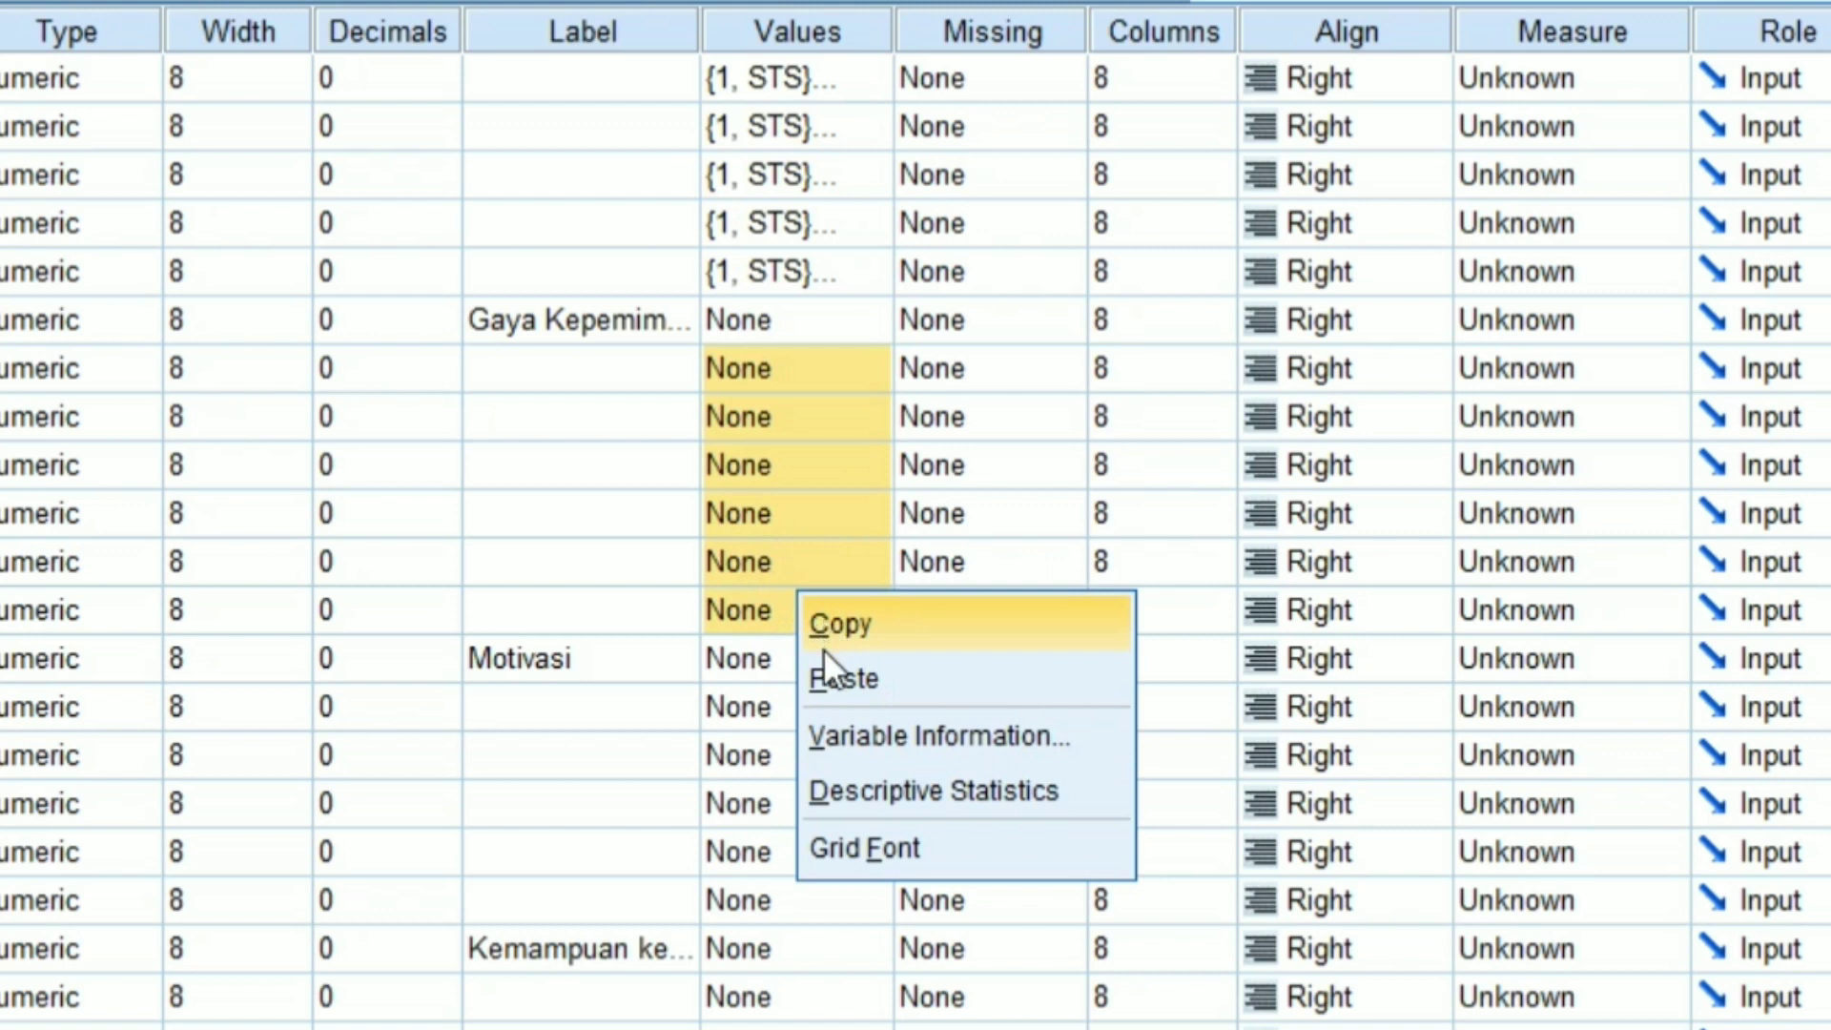
left_click(820, 663)
left_click_drag(806, 708, 809, 882)
right_click(809, 882)
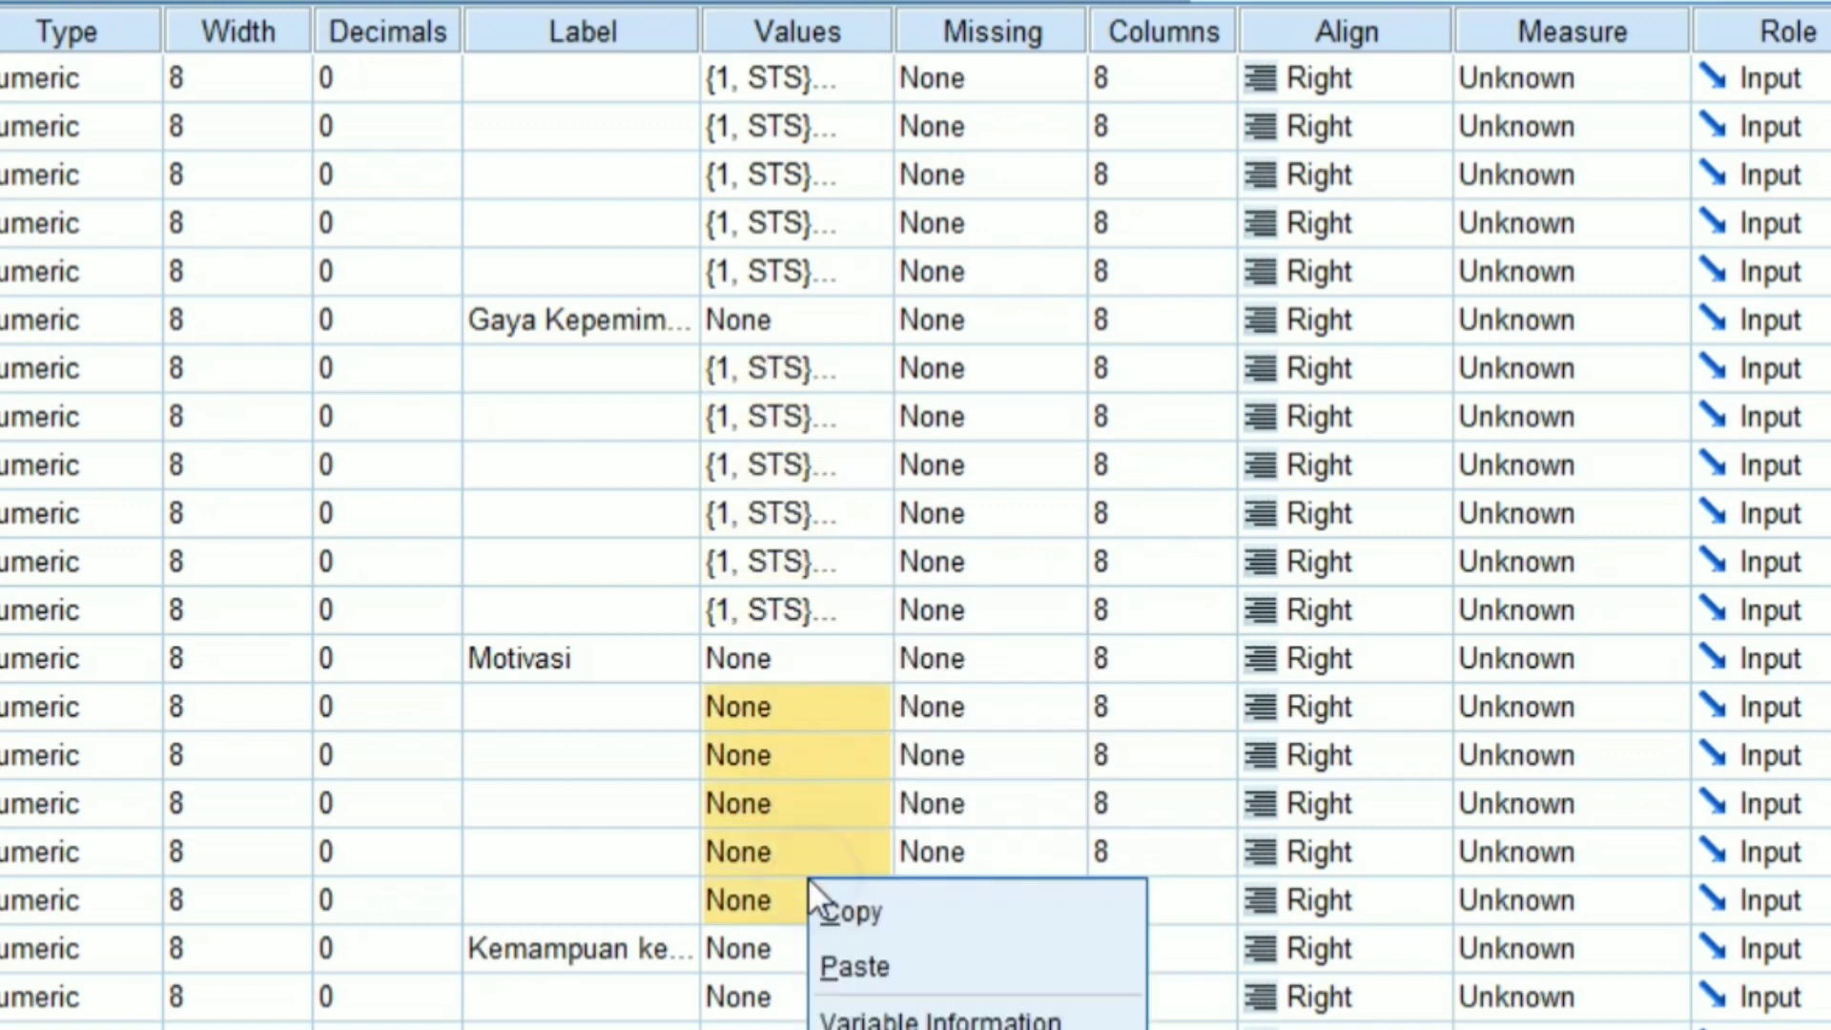
left_click(839, 965)
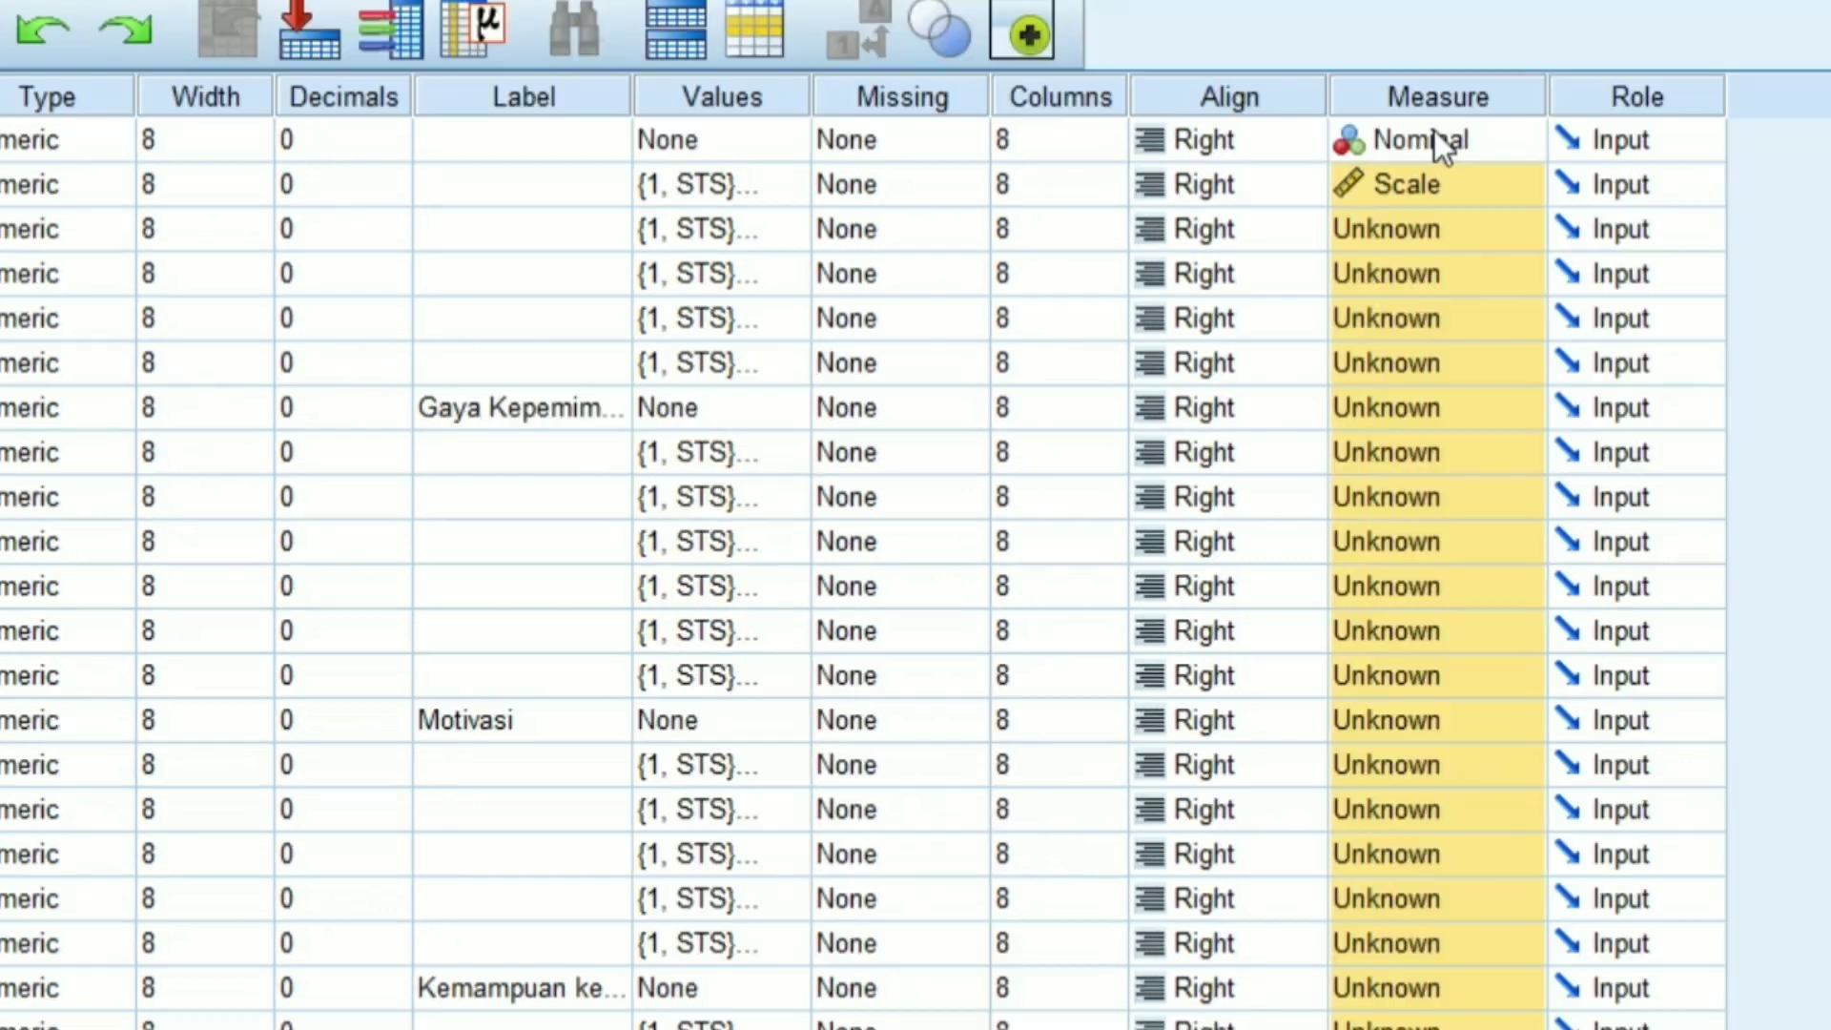
Copy the Nominal measurement level of X1.1 to all the remaining variables down to Kinerja Karyawan.
left_click(1434, 140)
right_click(1435, 136)
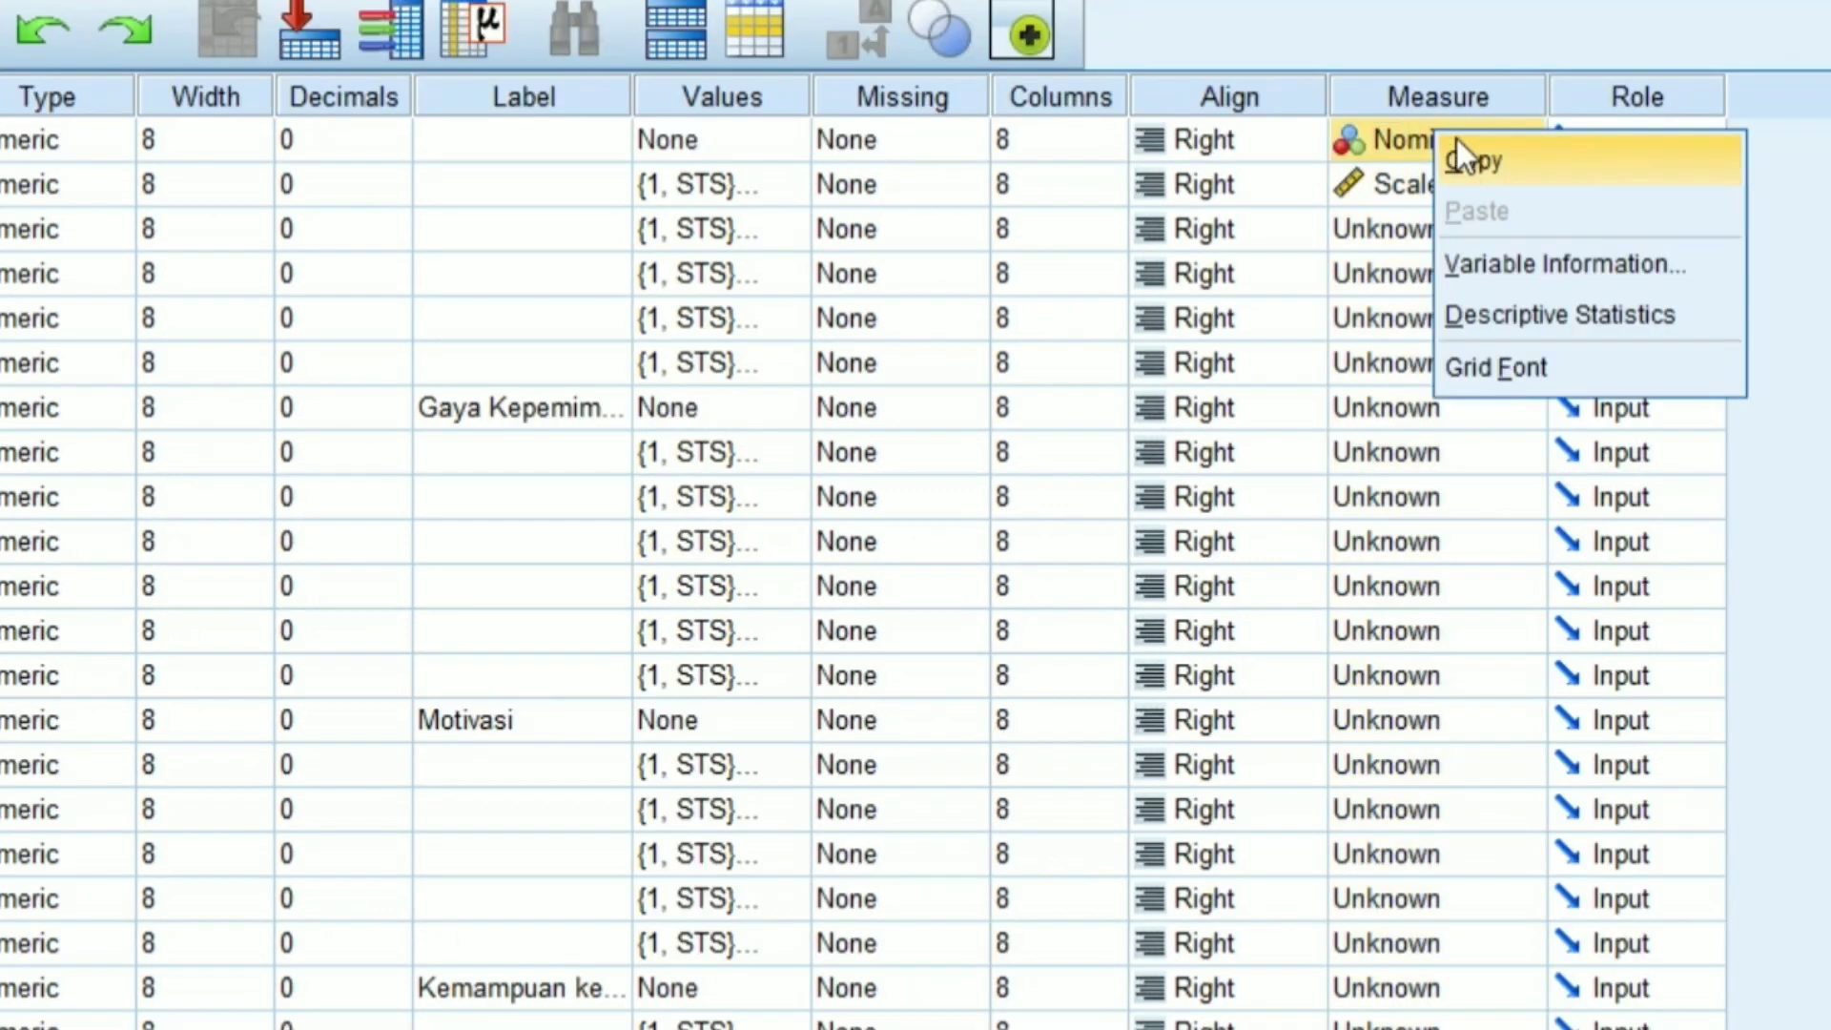
left_click(1457, 143)
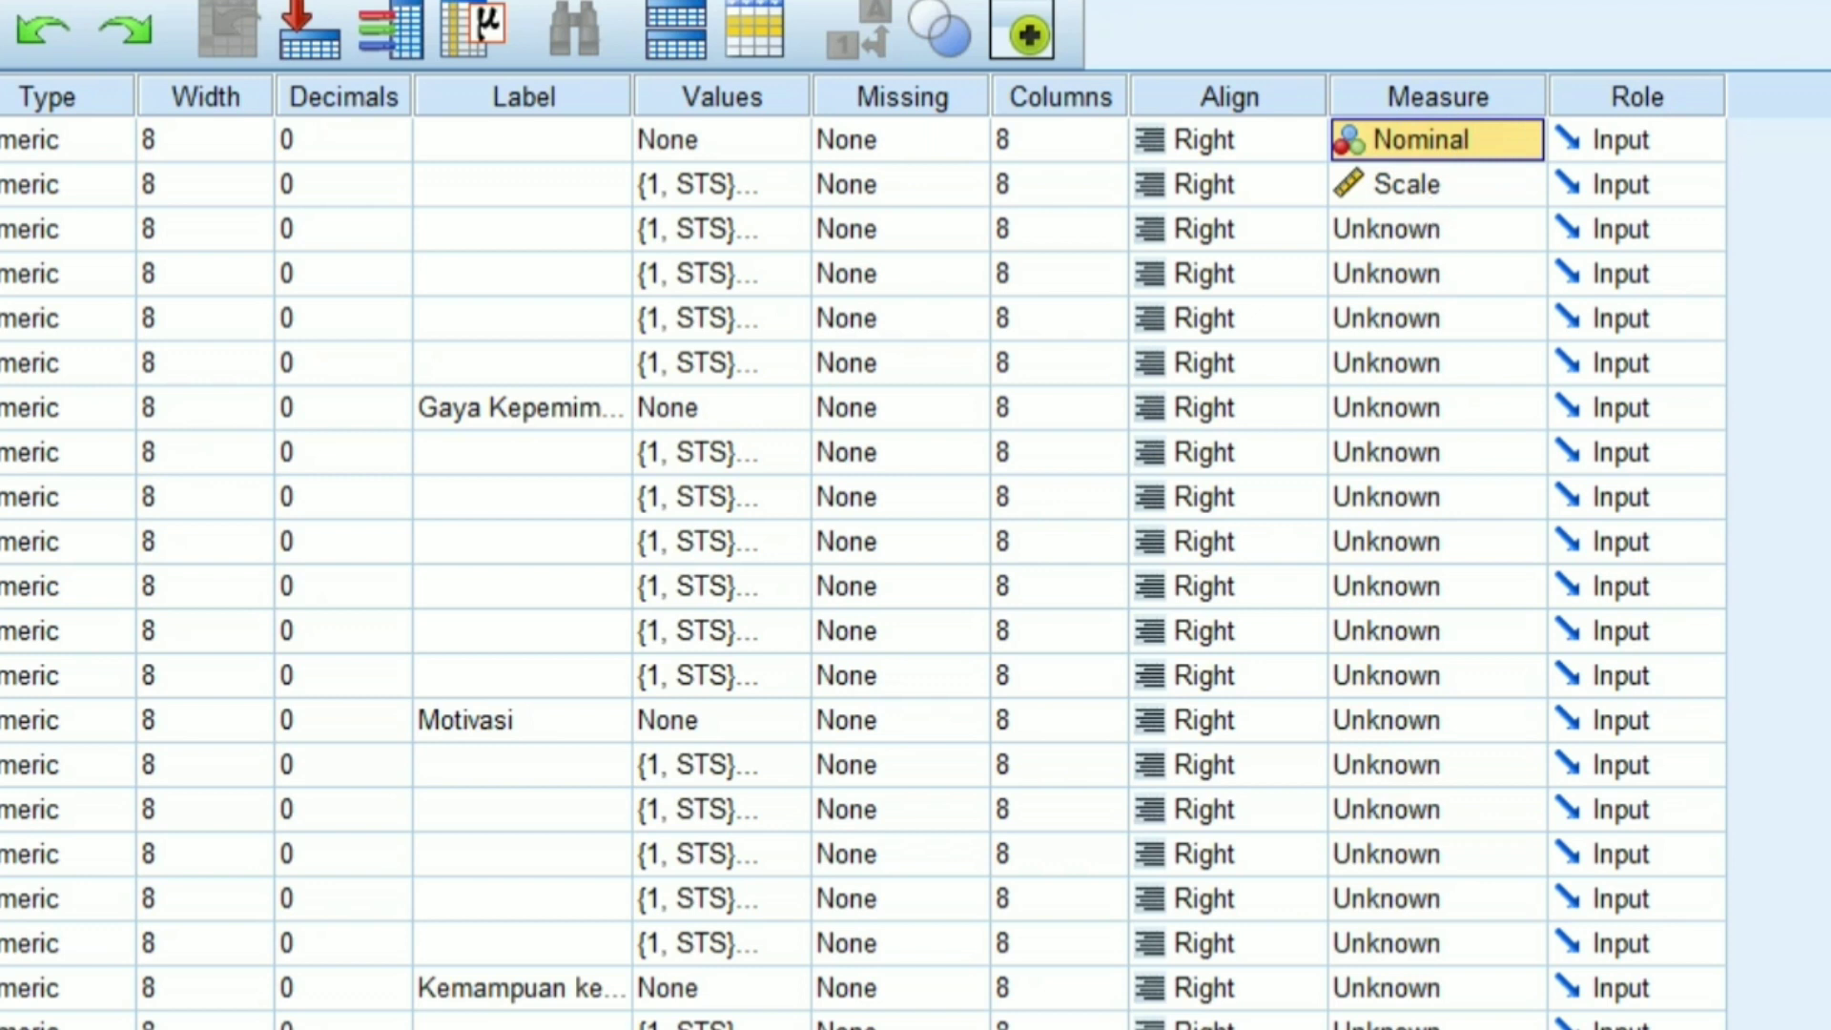
left_click_drag(1422, 191, 1536, 223)
left_click(1484, 307, "shift")
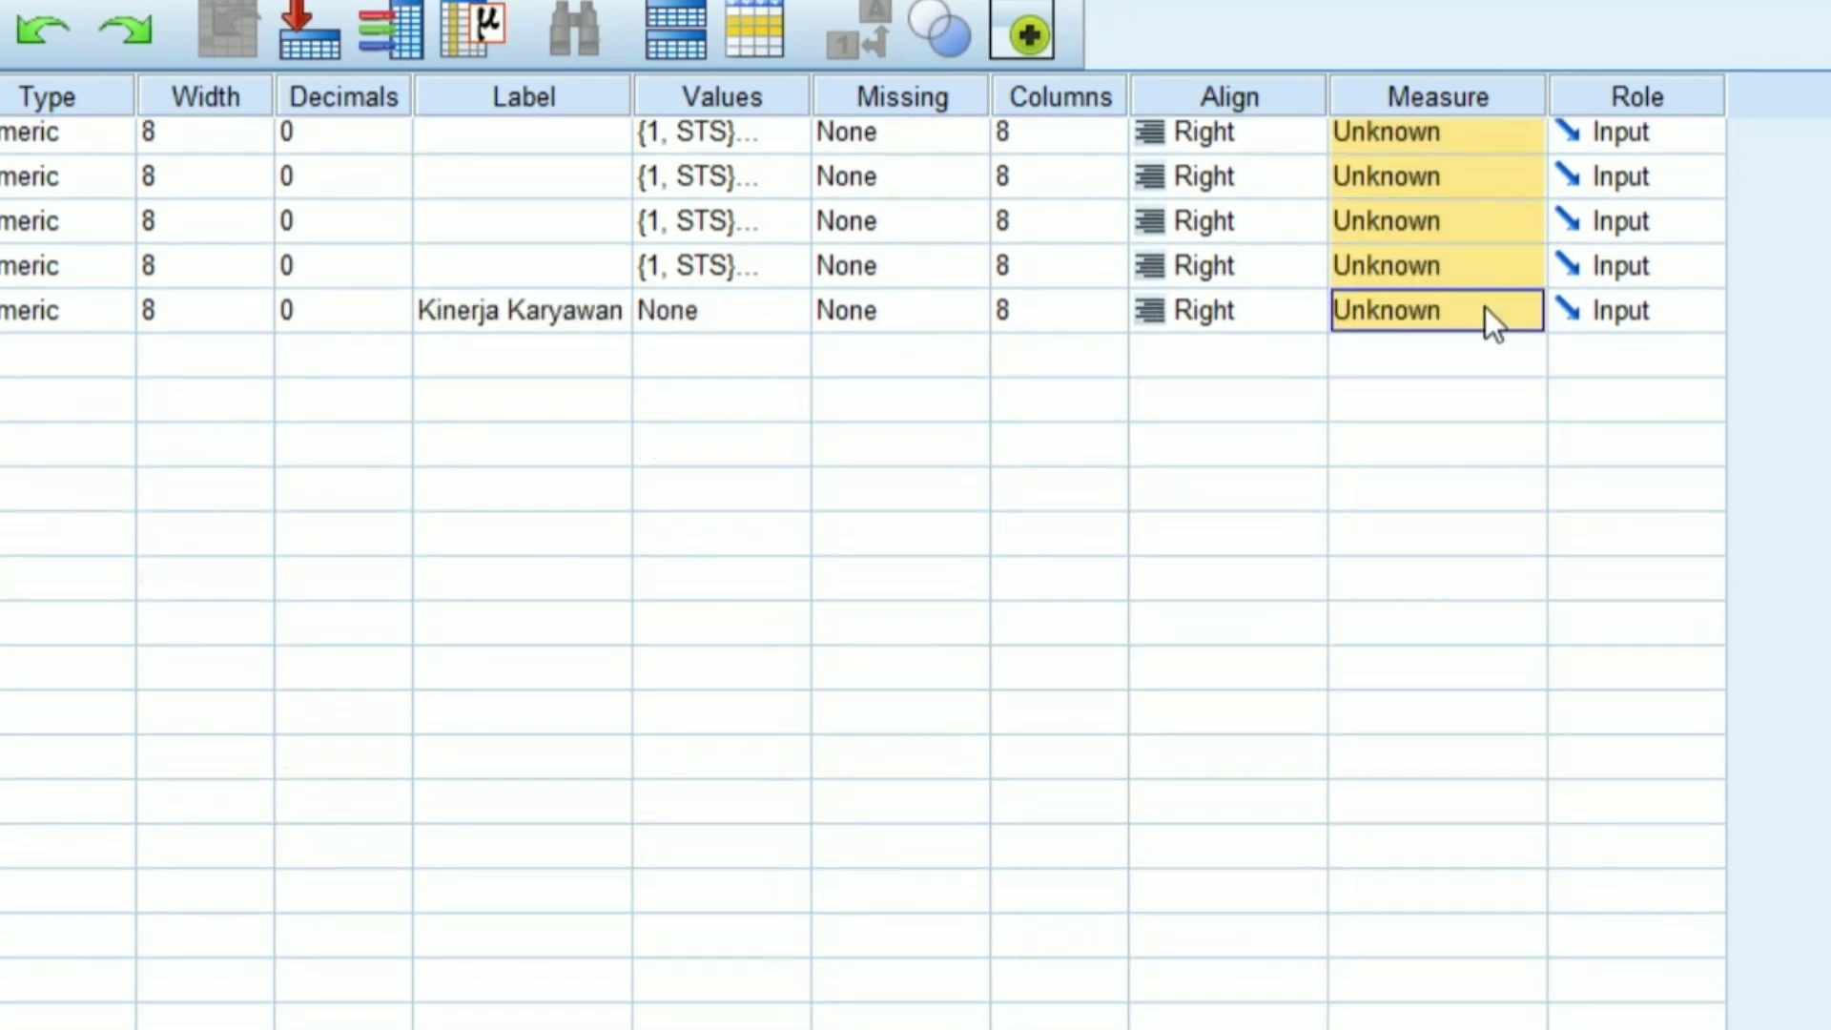
right_click(1485, 307)
left_click(1513, 388)
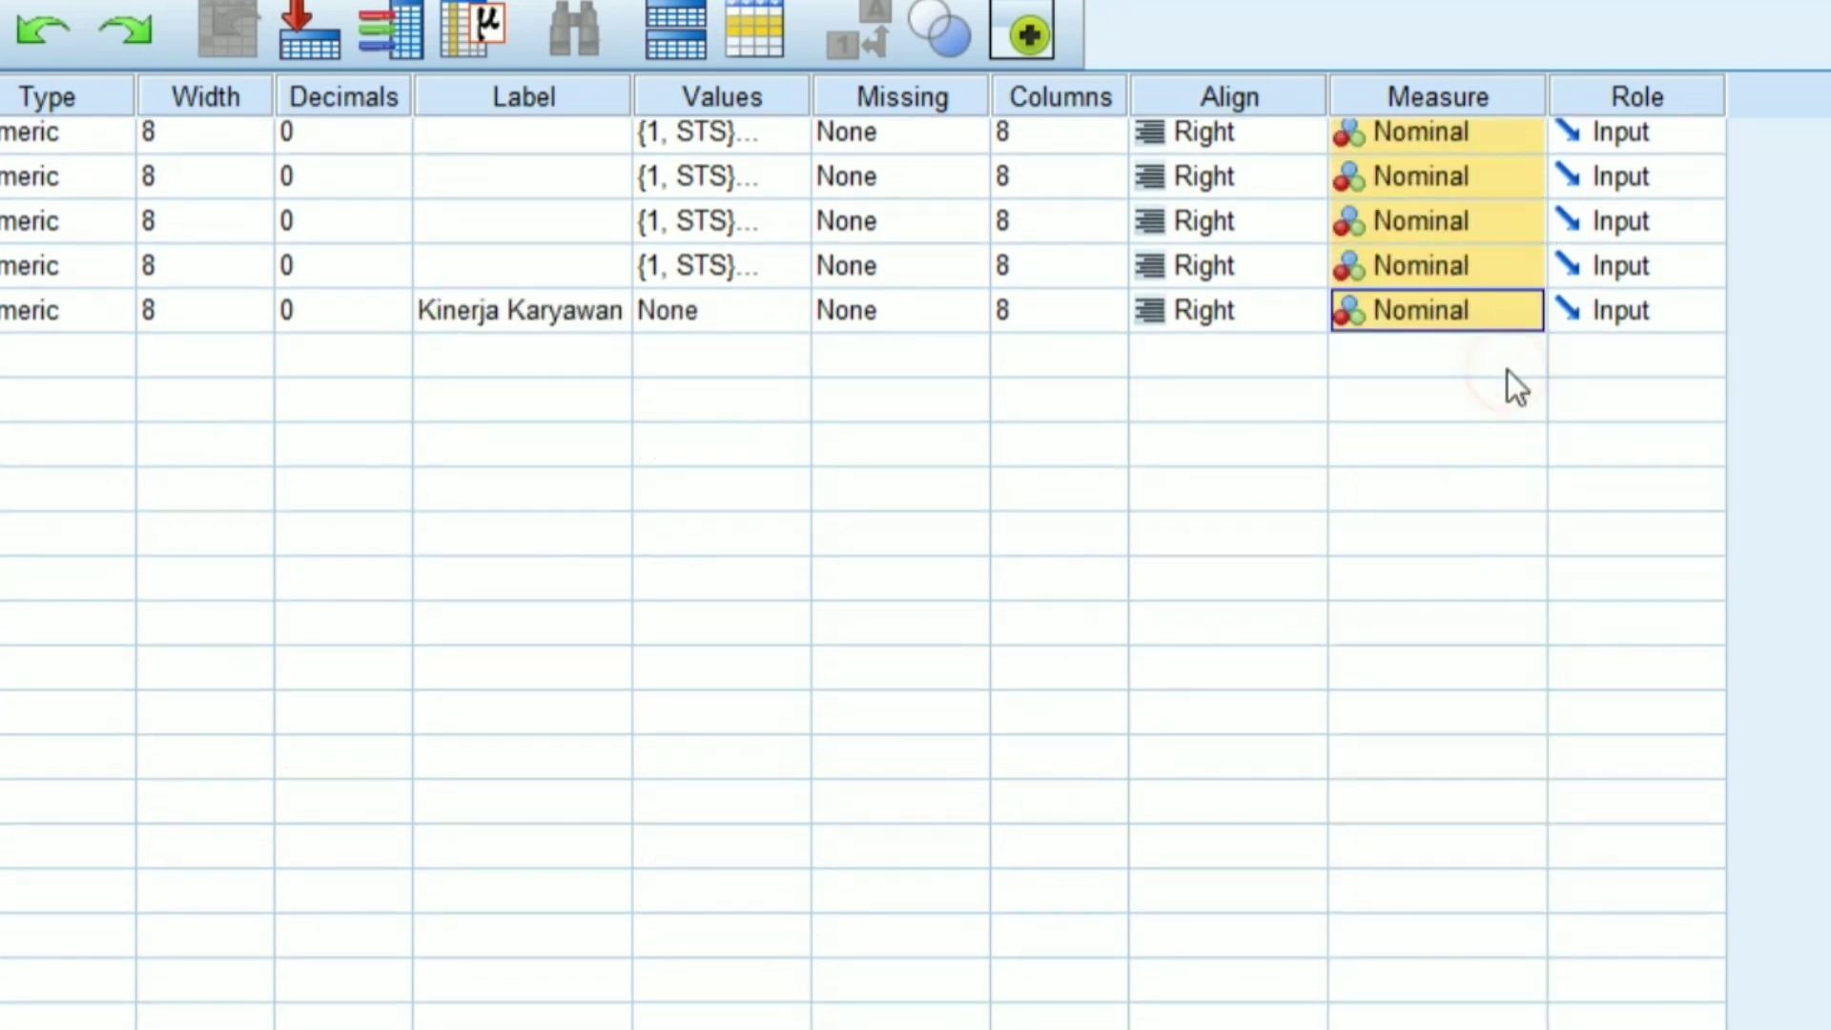
Show the empty data grid, switch to the HASIL TABULASI DATA workbook in Excel and copy its scores in cells B10:AA99.
scroll(863, 572, "up", 7)
left_click(52, 921)
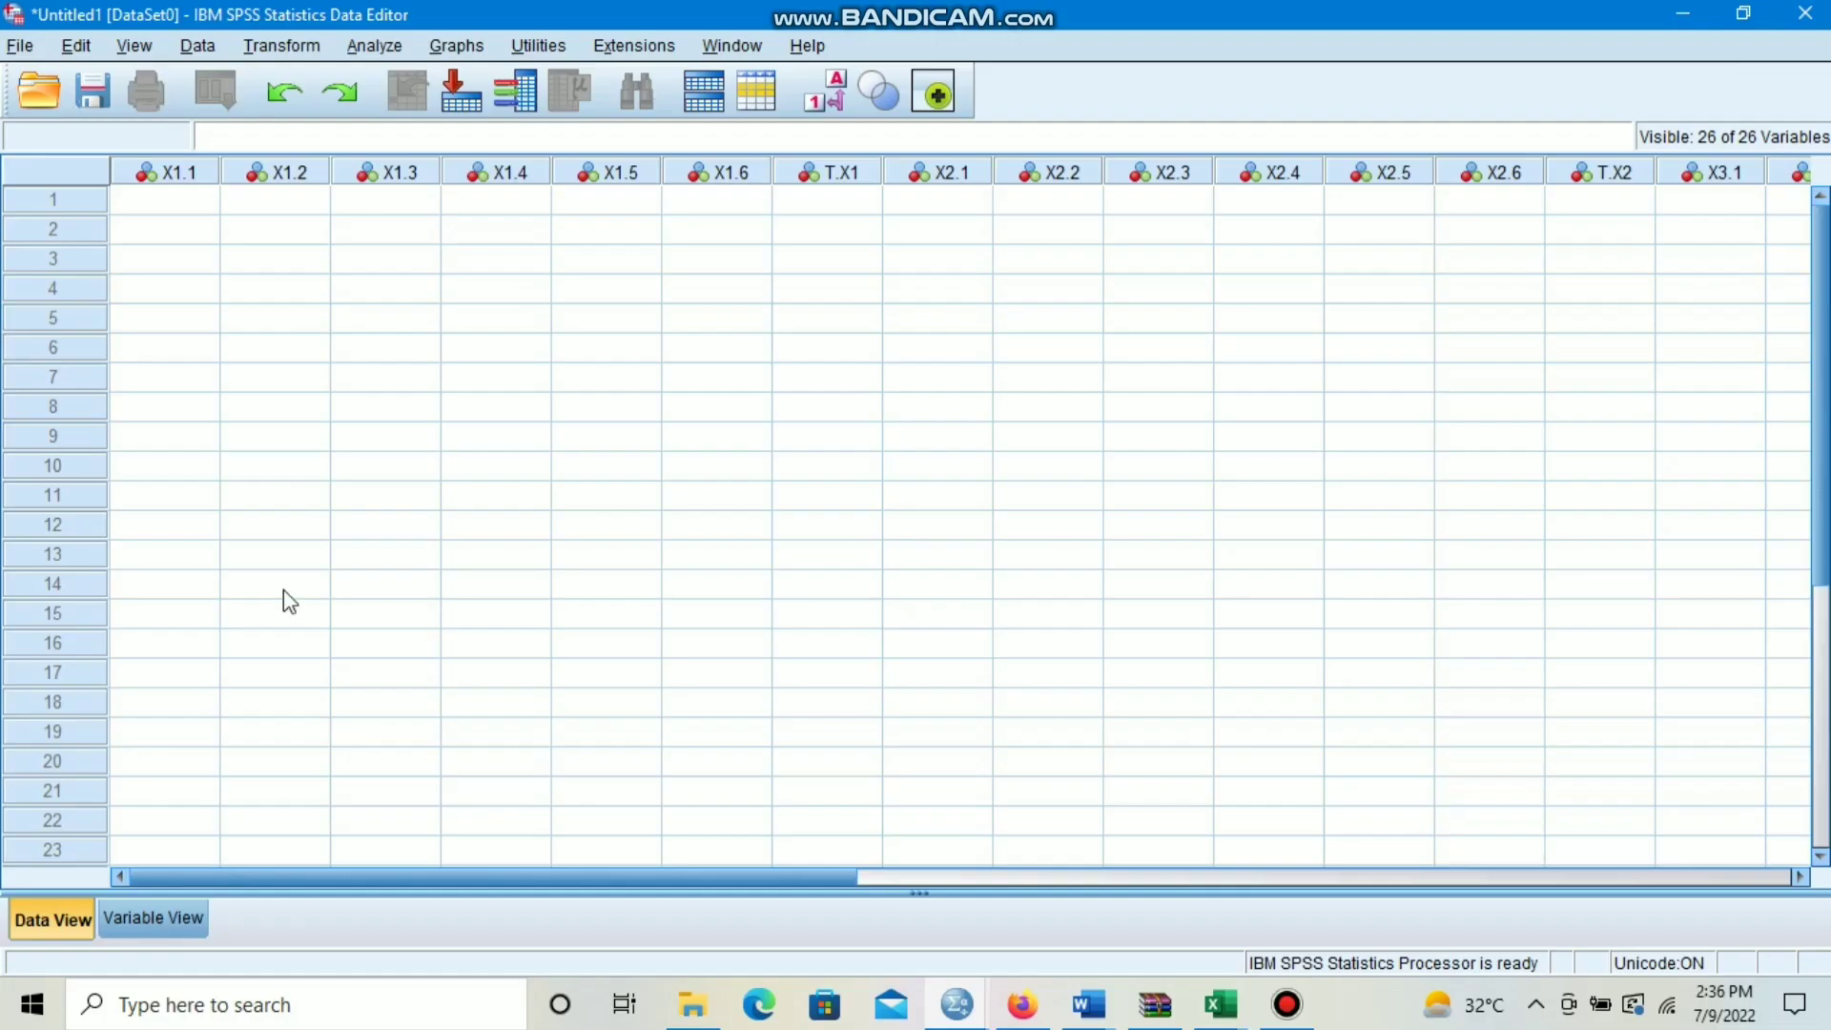
left_click(1230, 1014)
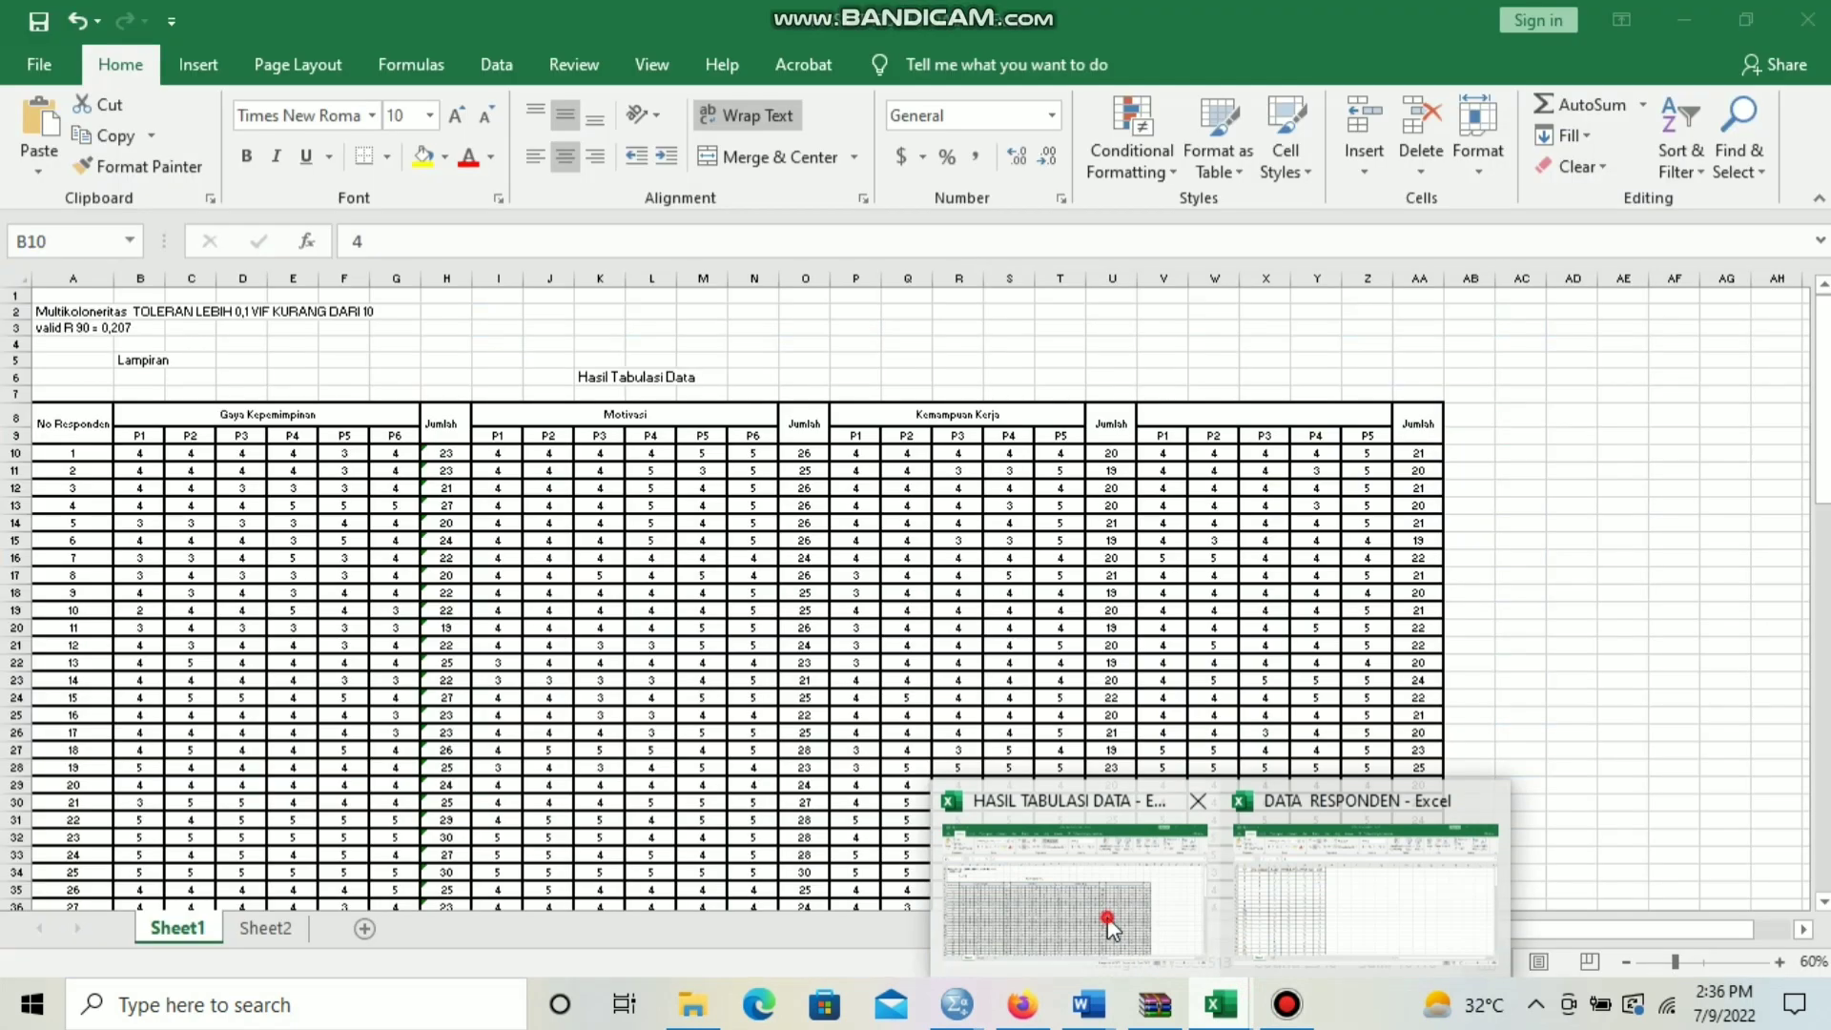
left_click(1107, 917)
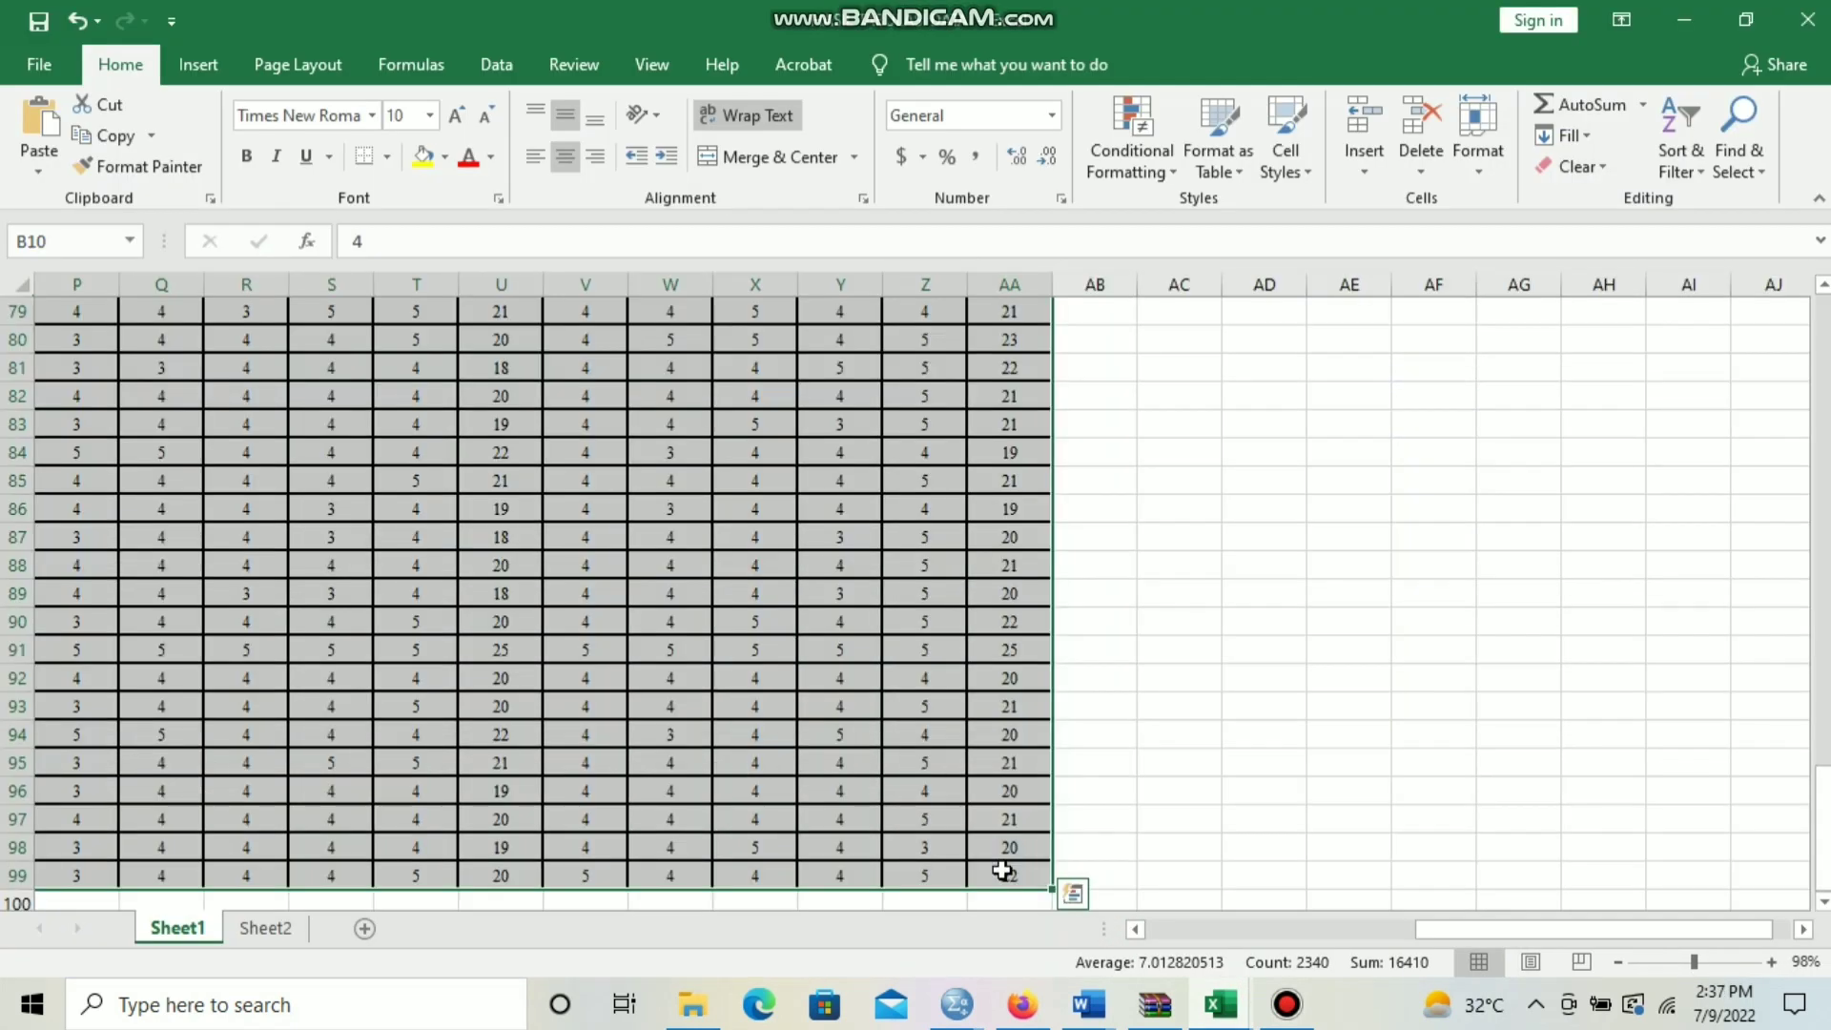
right_click(1002, 871)
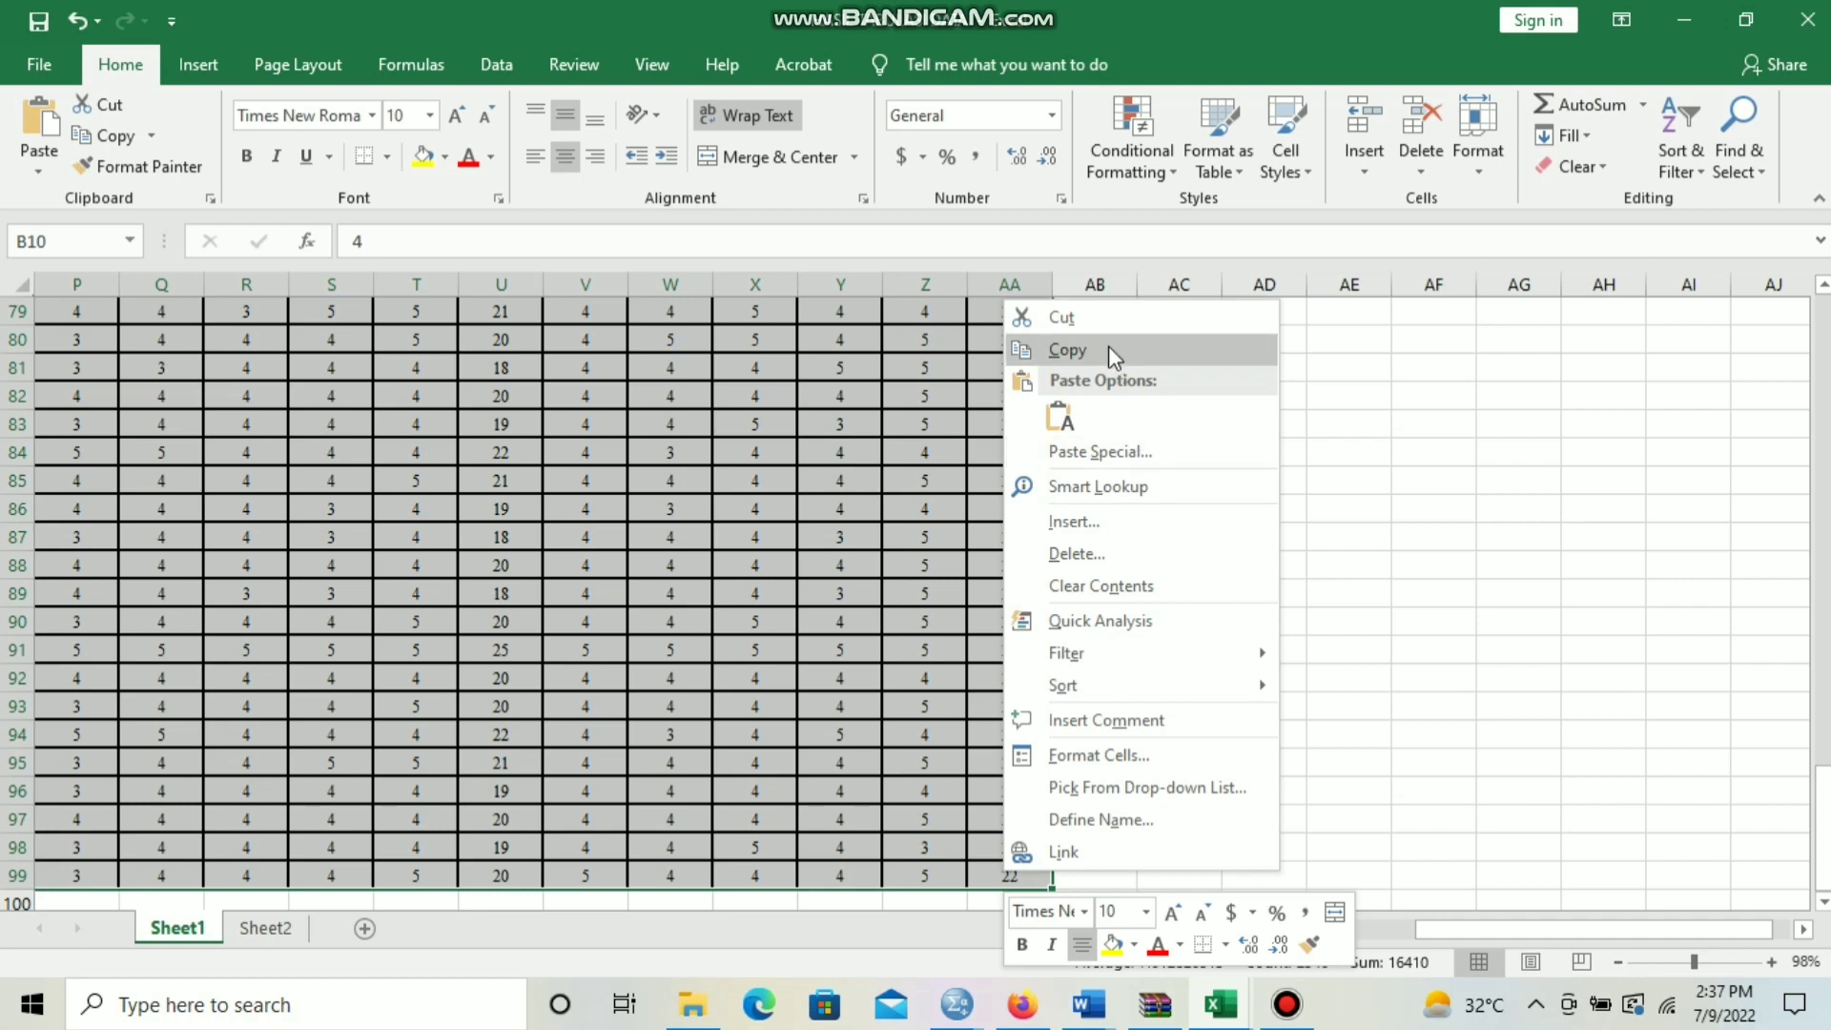
left_click(1108, 351)
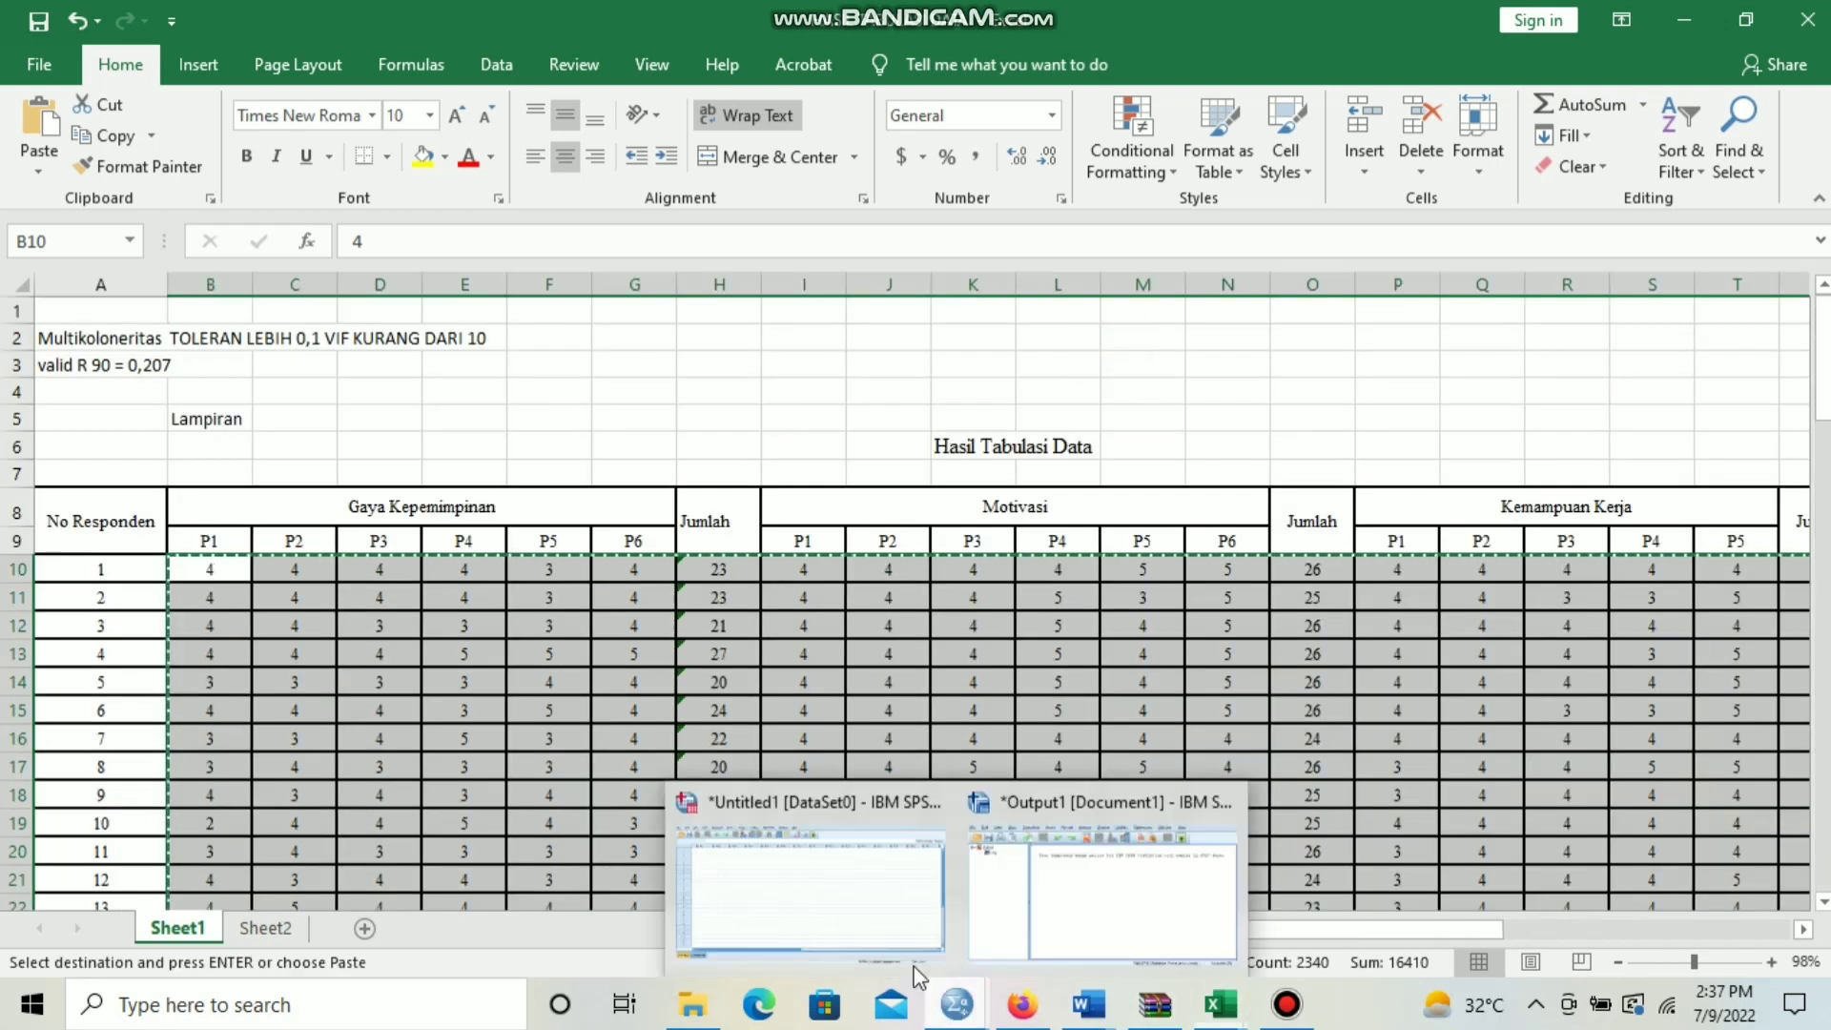
Switch back to the SPSS Data Editor and paste the copied scores starting at row 1 of X1.1.
left_click(913, 968)
right_click(164, 200)
left_click(222, 361)
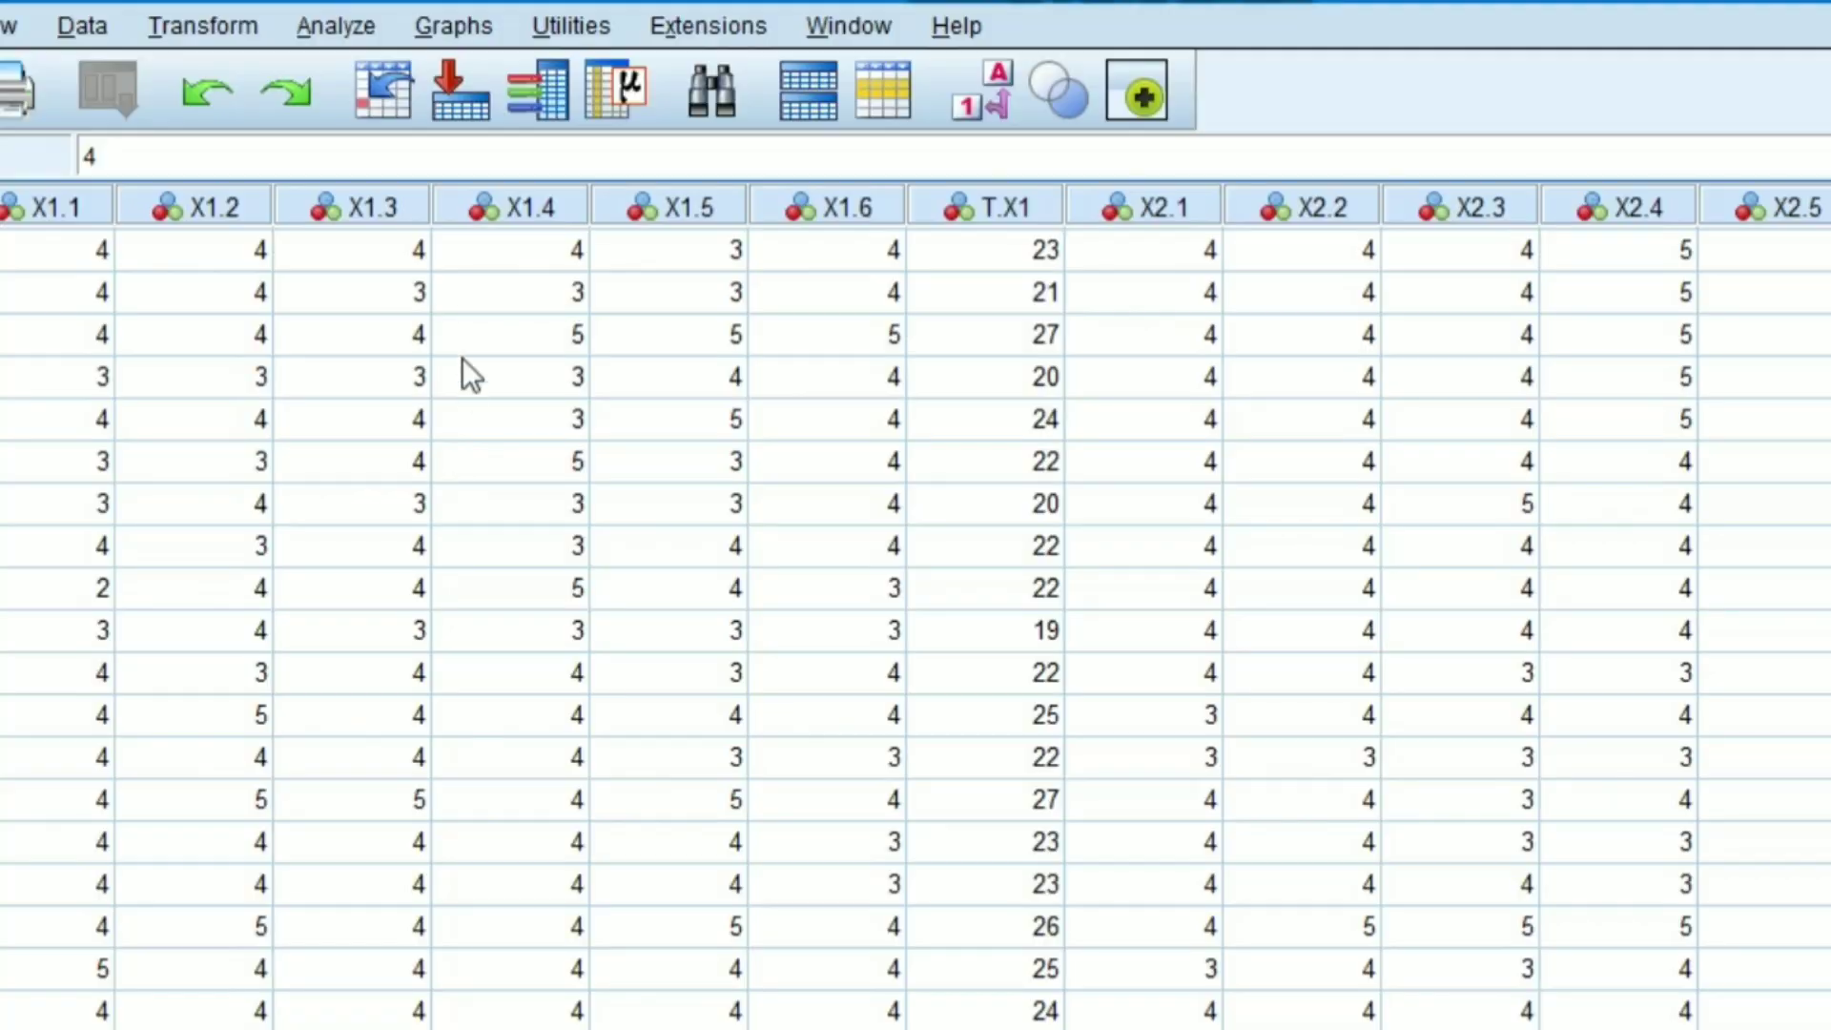
Run a two-tailed Pearson bivariate correlation on X1.1 through X1.6 and Gaya Kepemimpinan, flagging significant correlations.
left_click(359, 25)
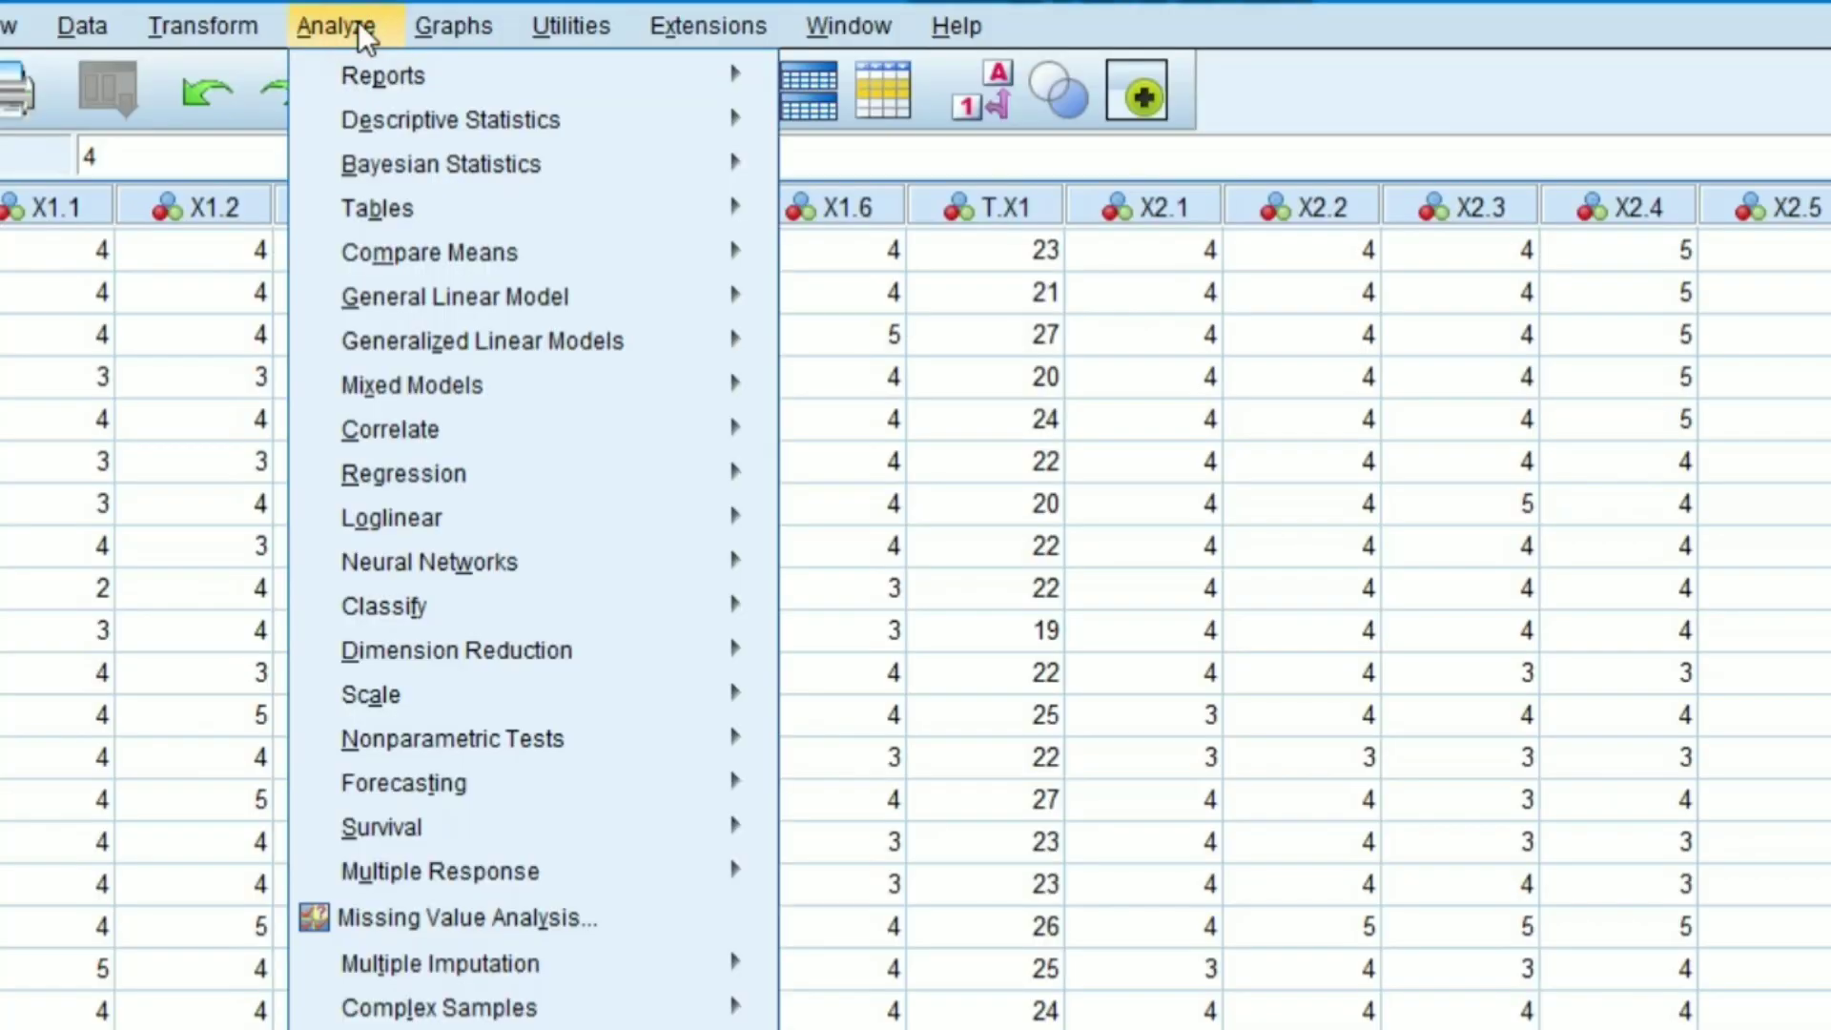
mouse_move(347, 429)
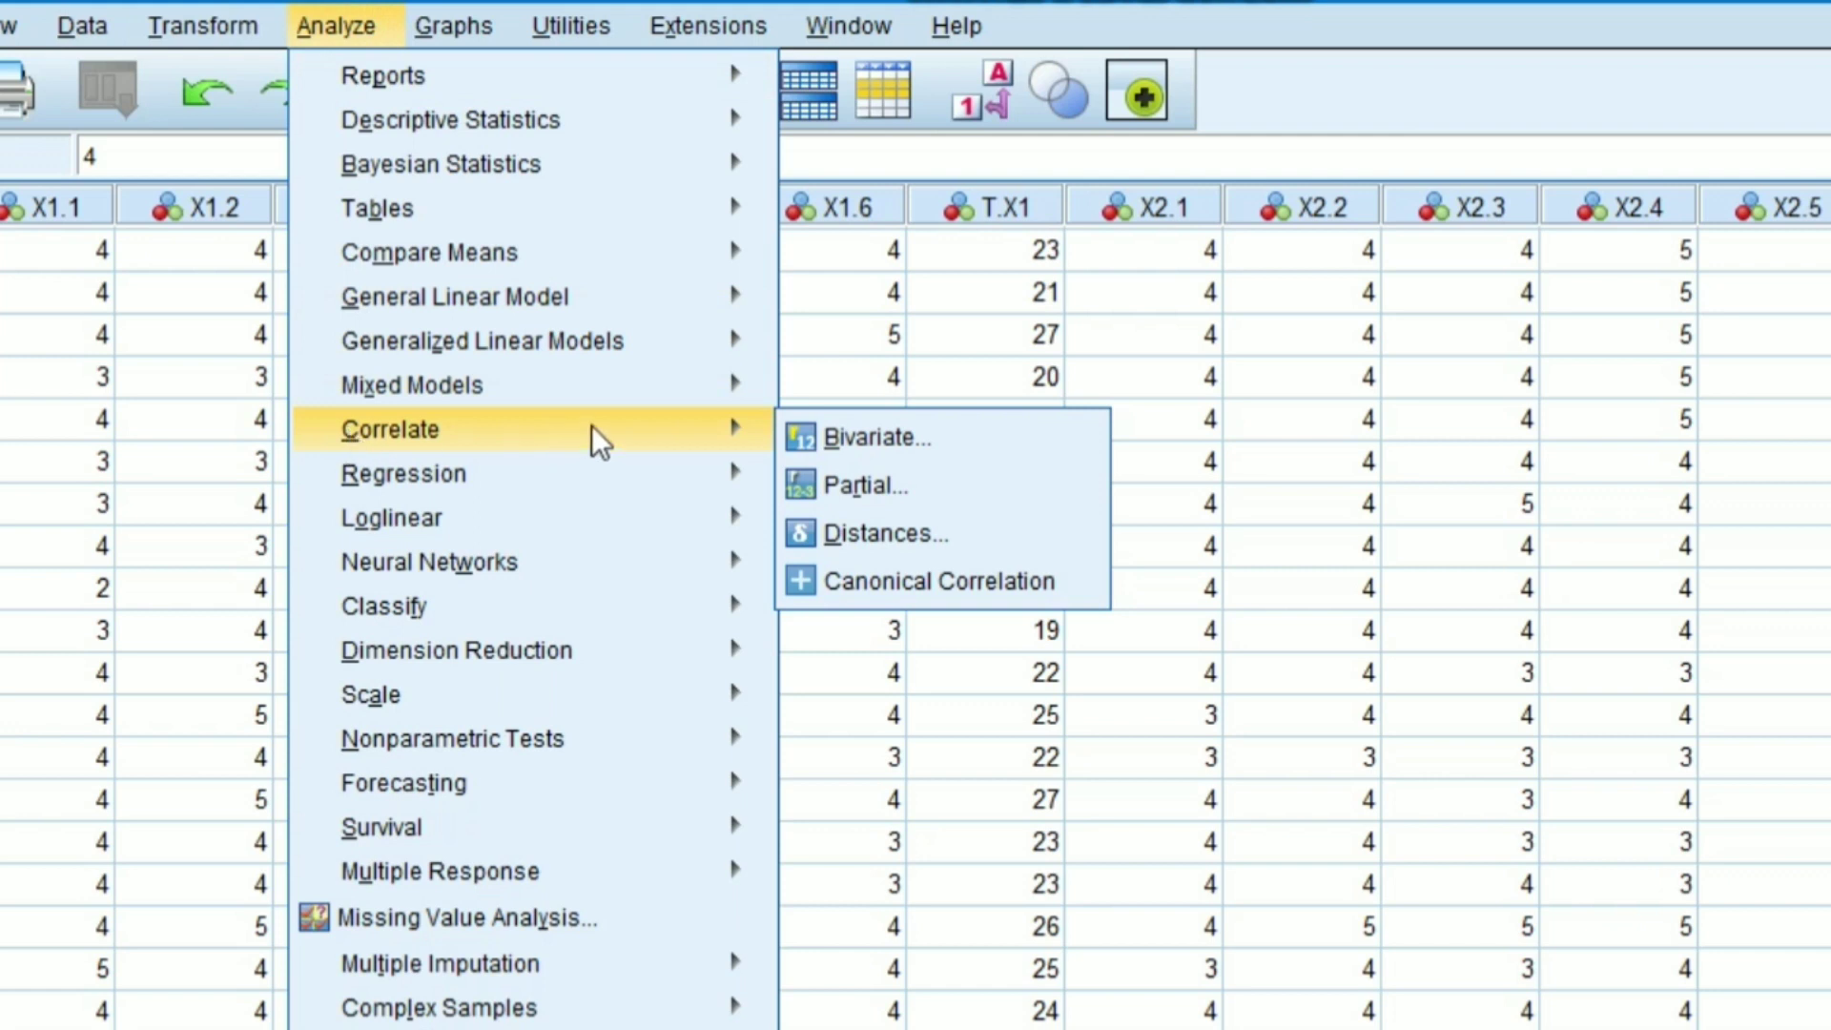
left_click(820, 438)
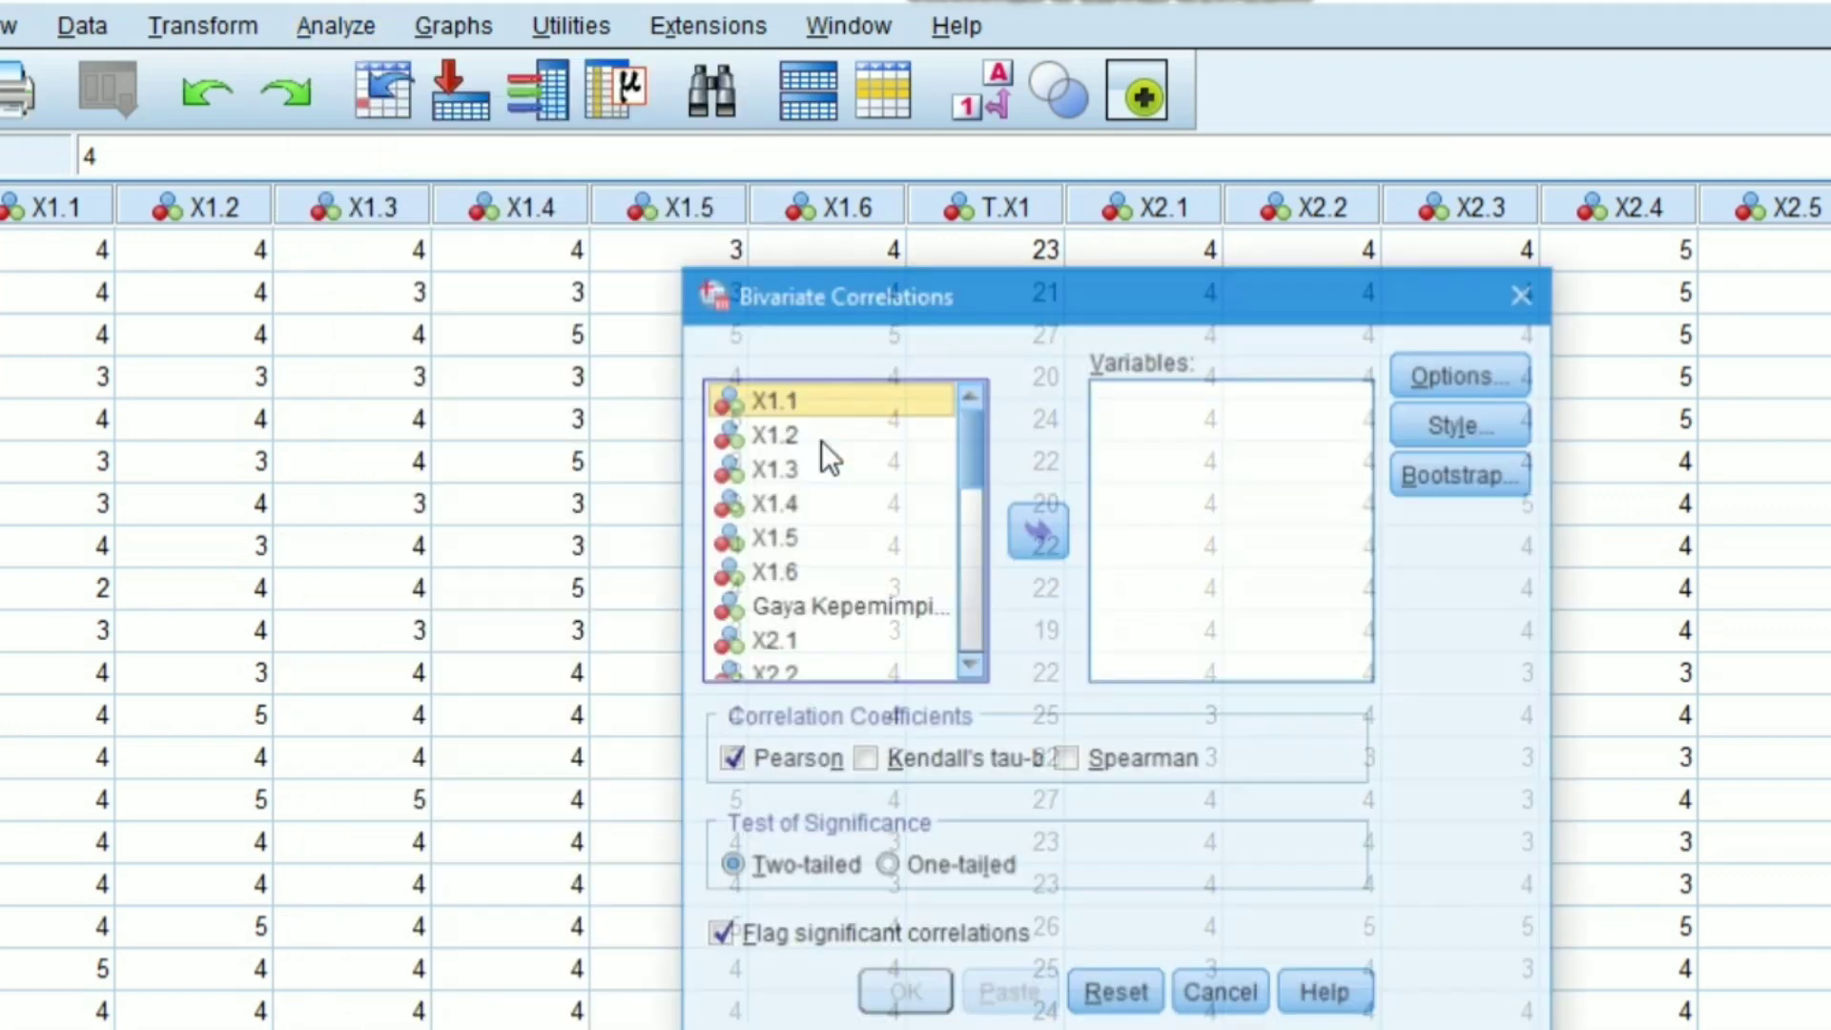
left_click(817, 606, "shift")
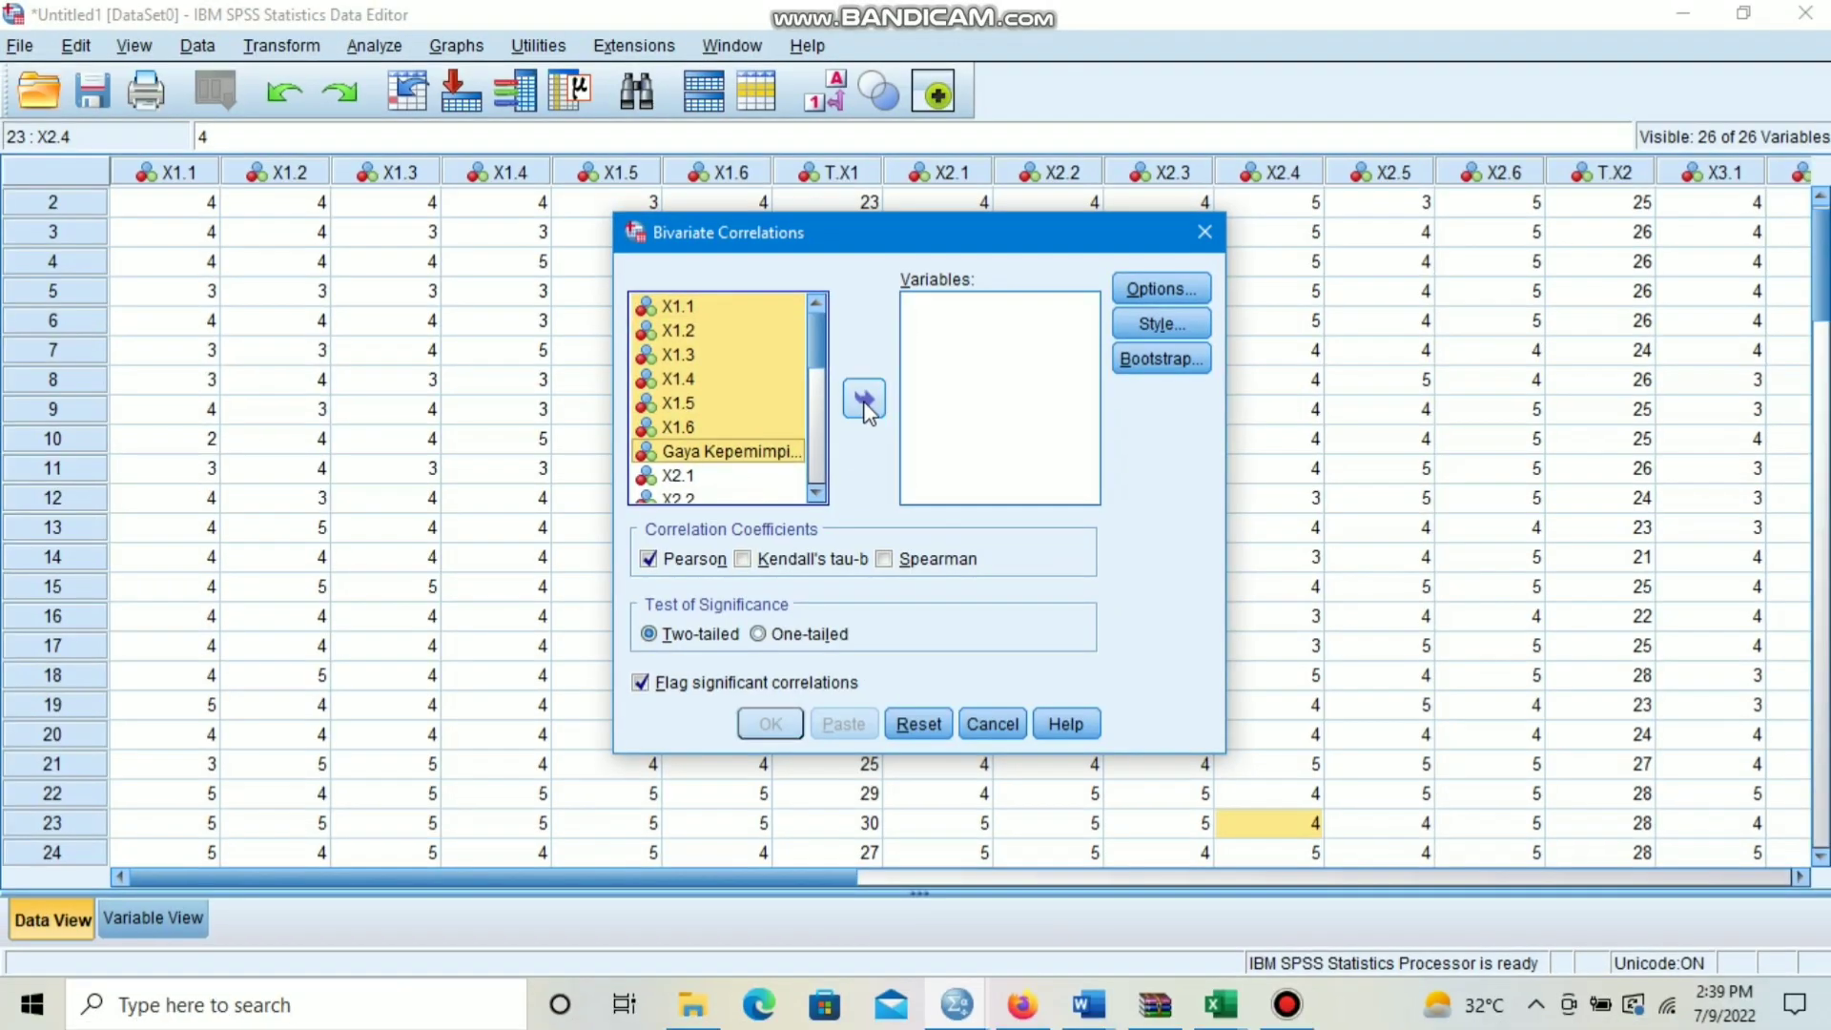
left_click(868, 404)
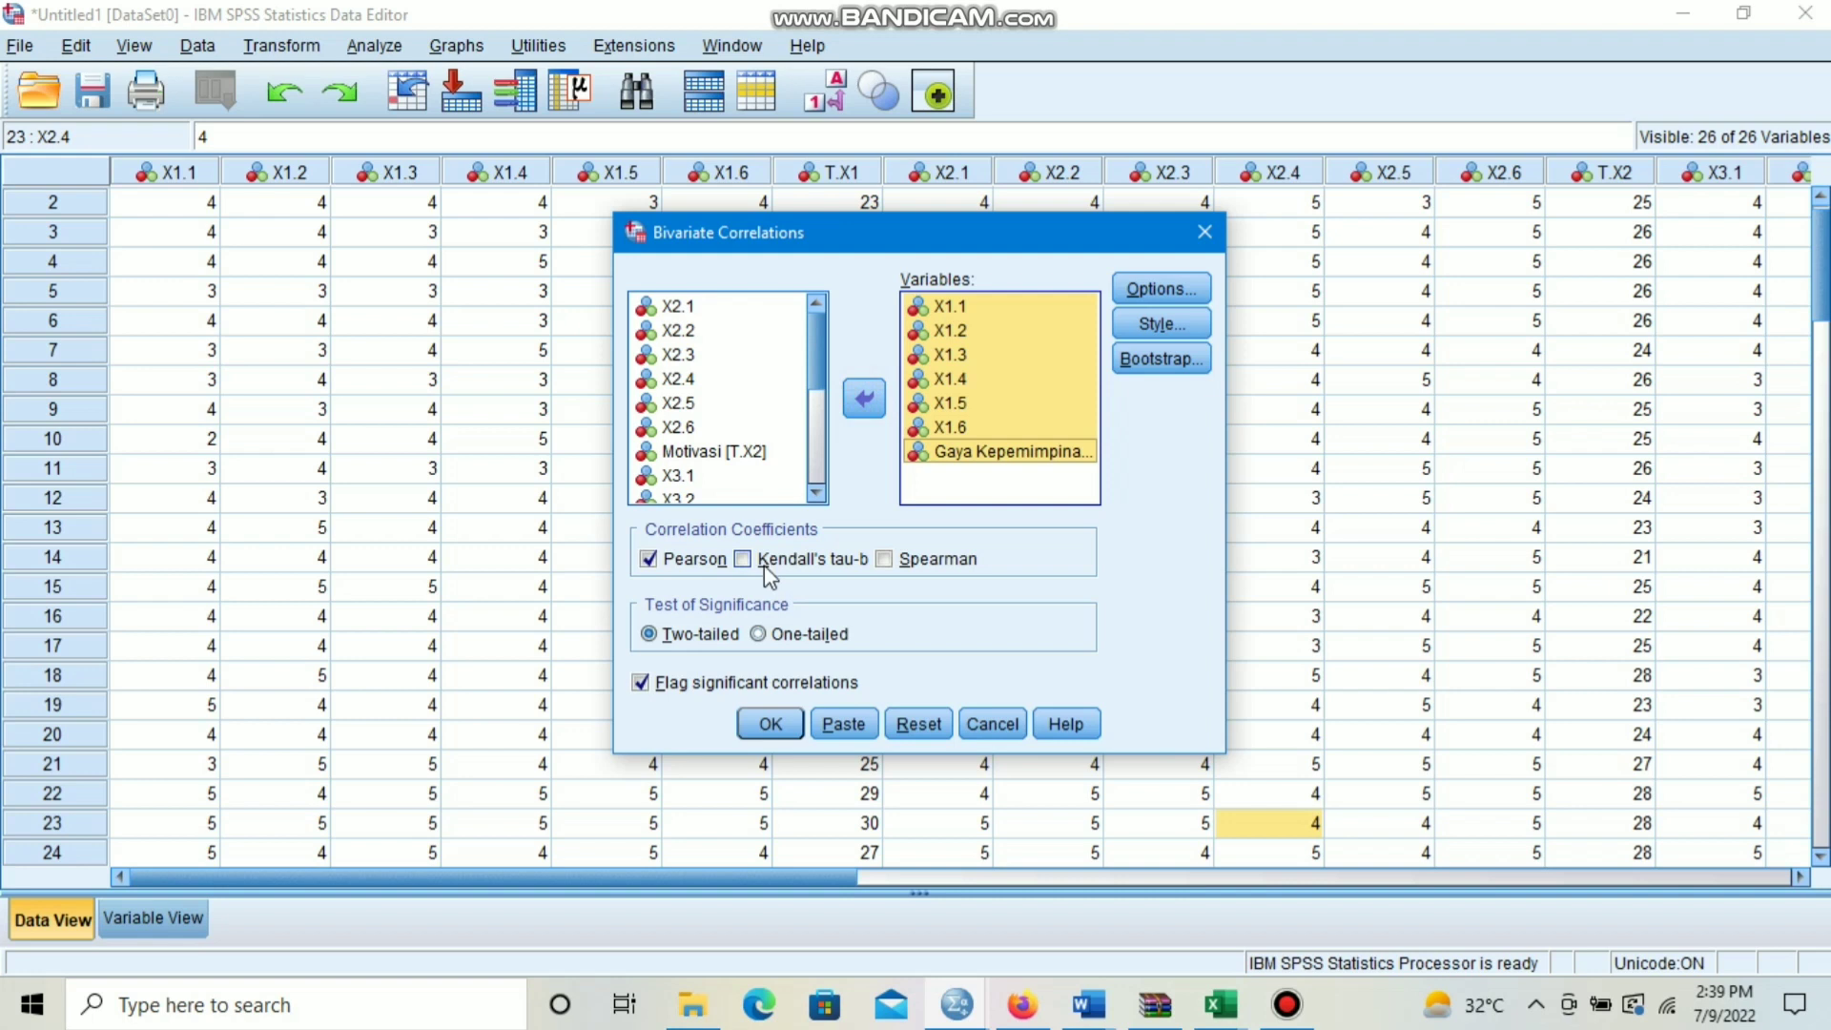
left_click(768, 722)
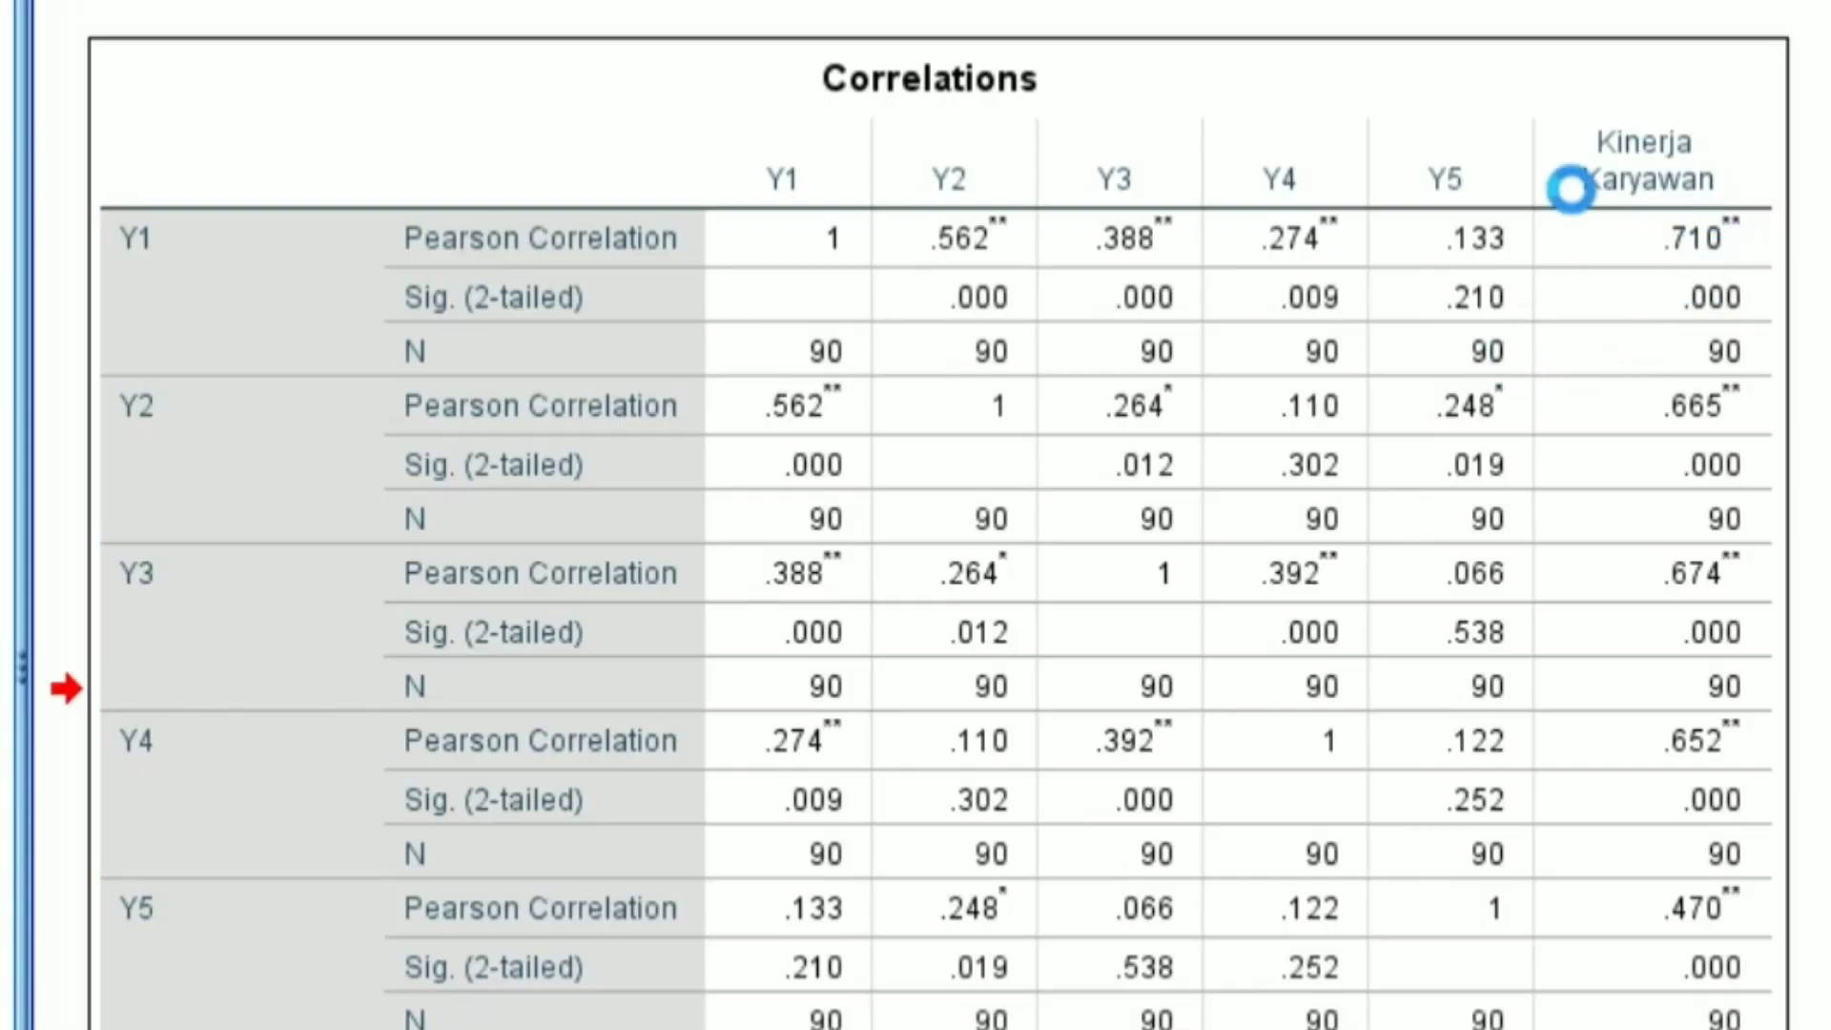
Open the Y1 to Y5 Correlations table, close its Pivoting Trays and formatting tools, and examine the Kinerja Karyawan correlations.
double_click(1623, 314)
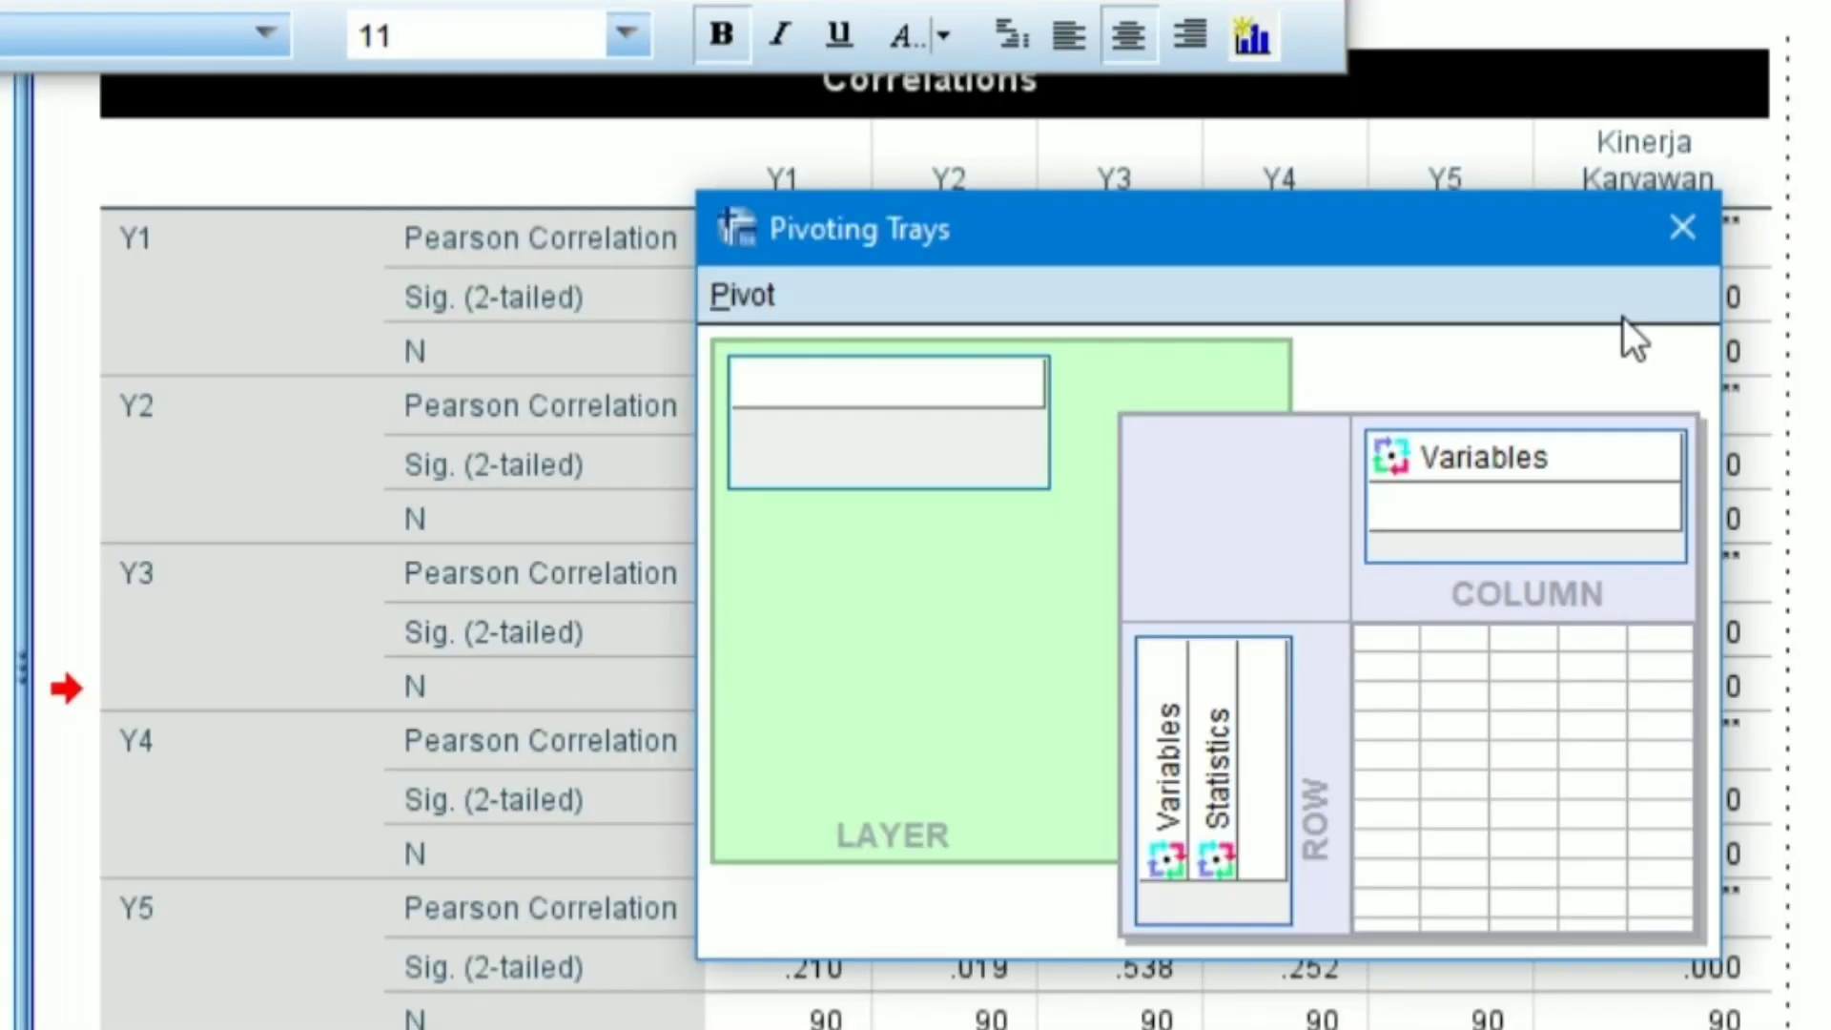
left_click(1680, 254)
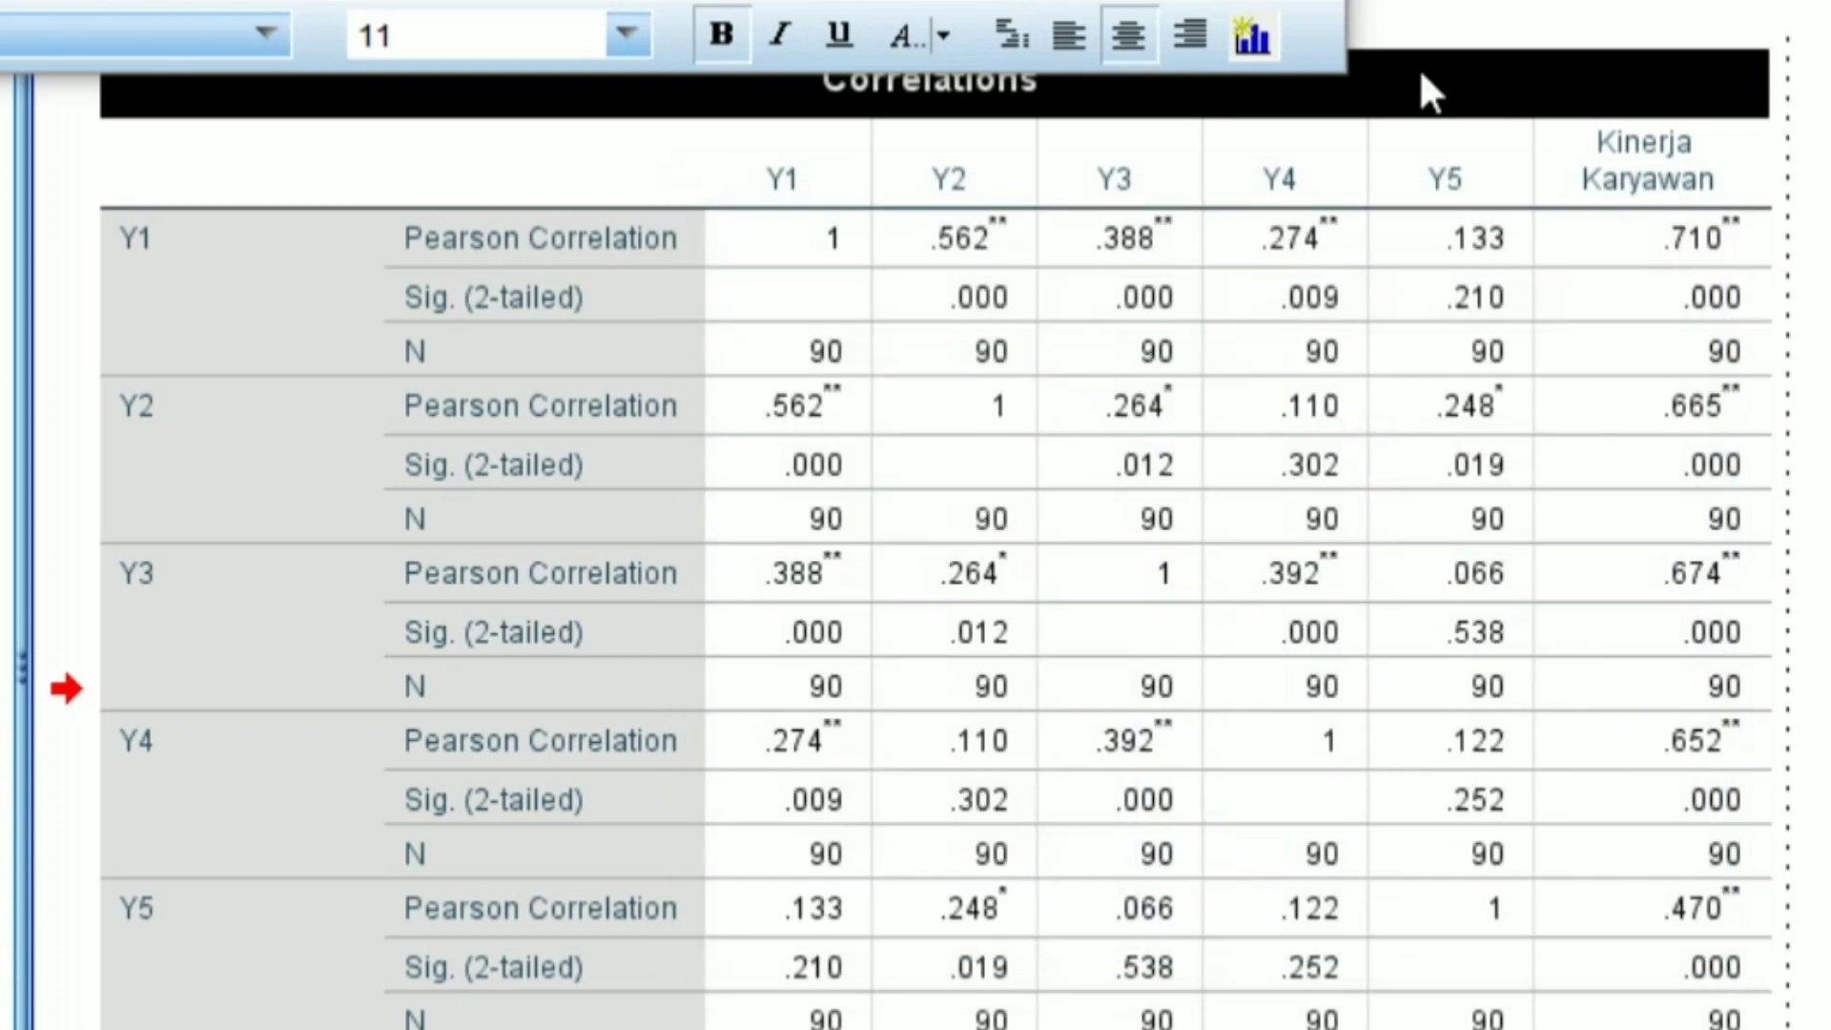
left_click(1297, 2)
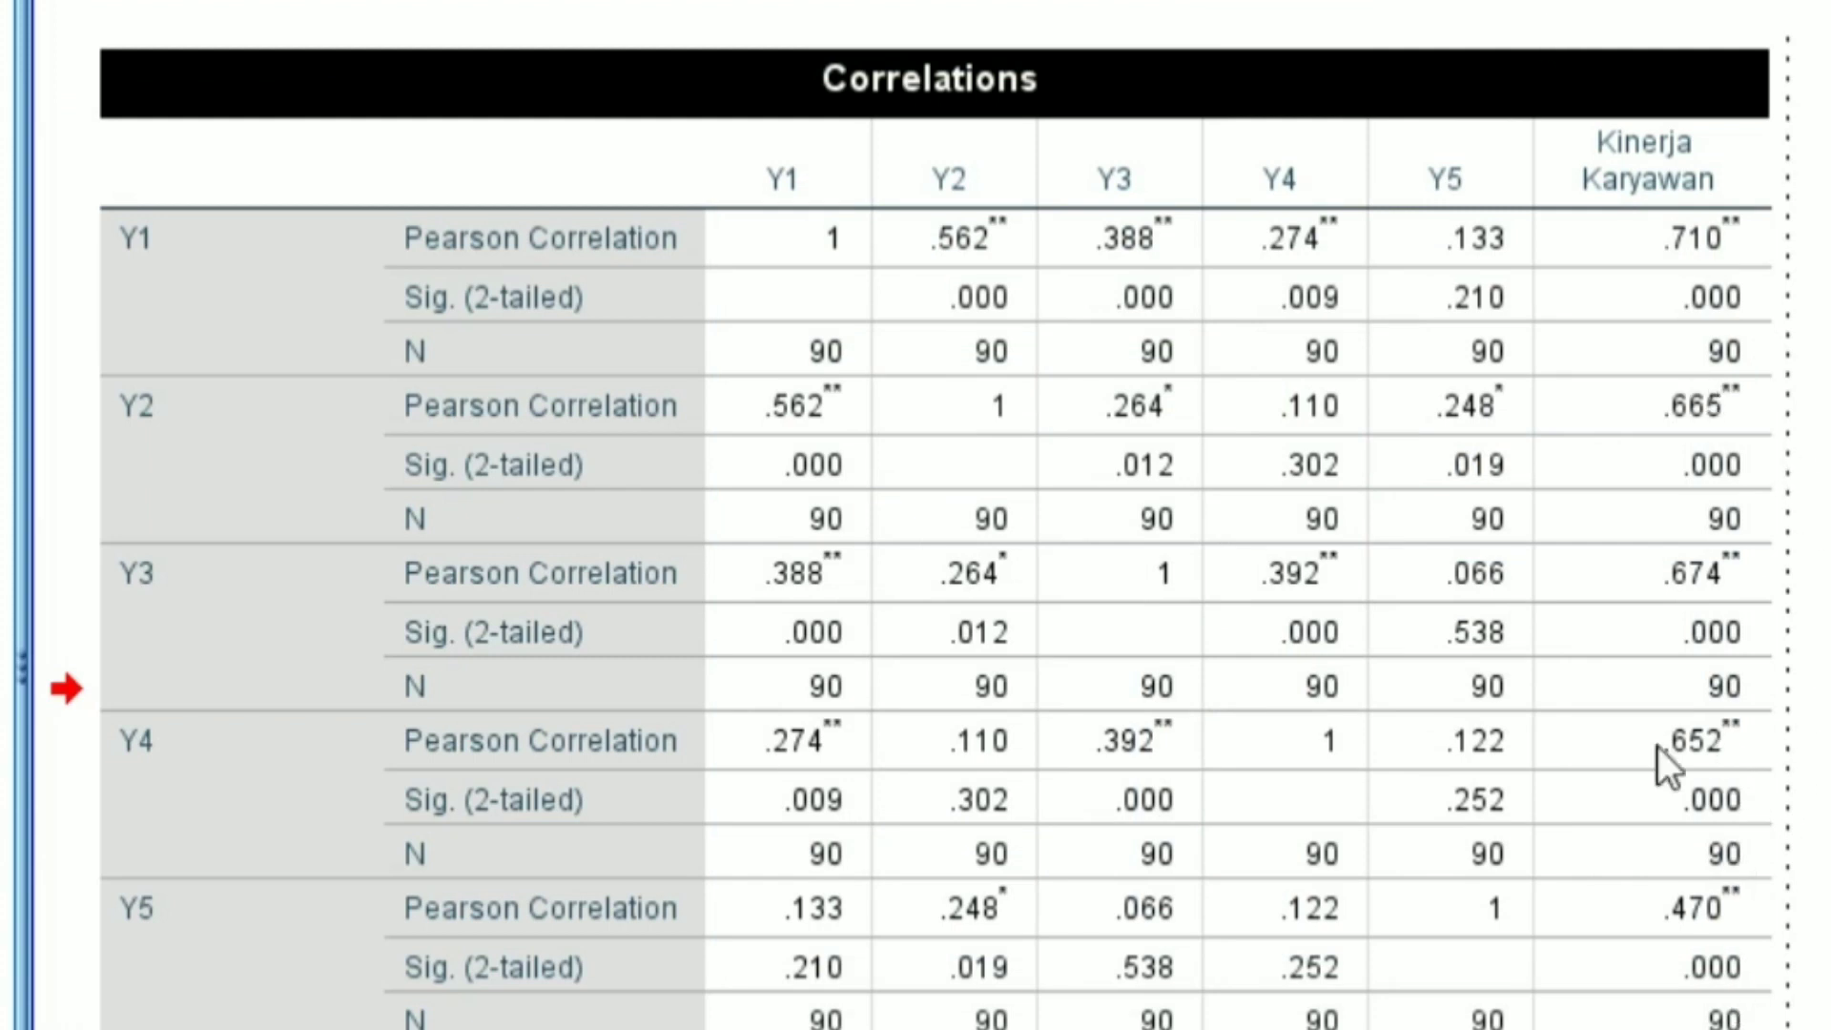
mouse_move(1669, 246)
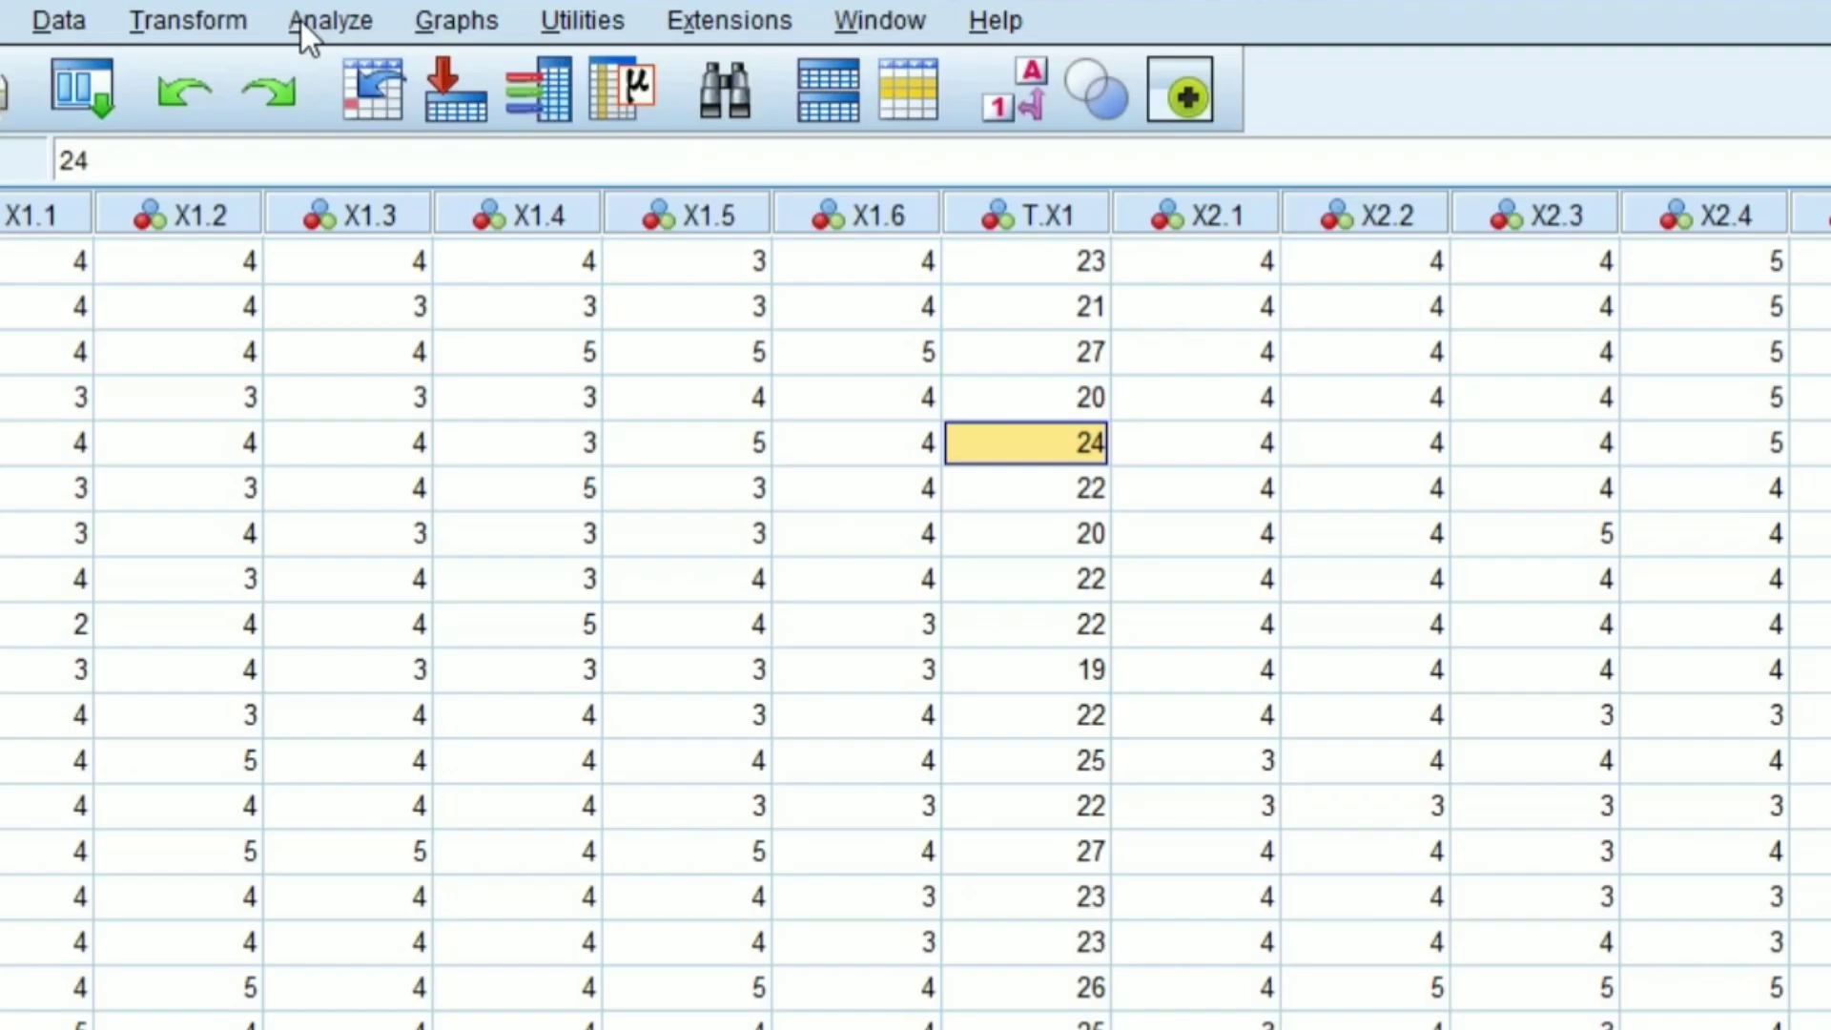
Start a scale Reliability Analysis and add X1.1 through X1.6 as its items, leaving out the Gaya Kepemimpinan total.
left_click(353, 24)
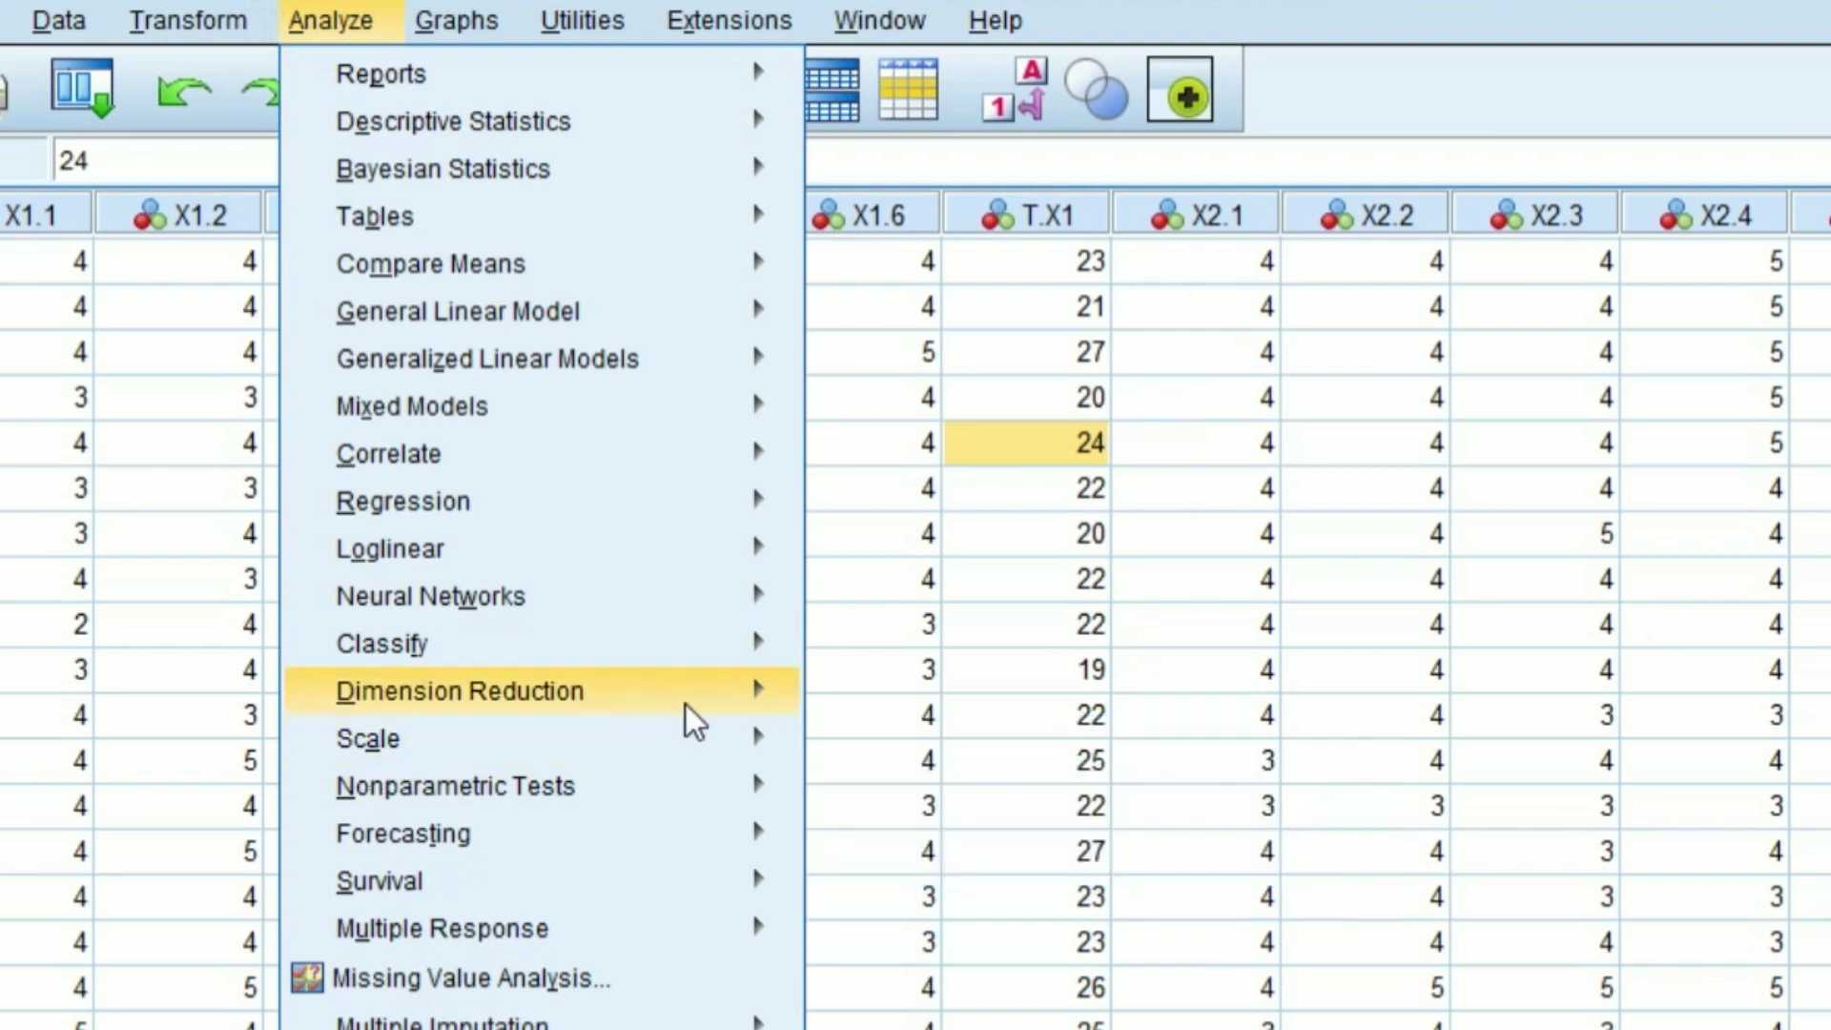
mouse_move(764, 747)
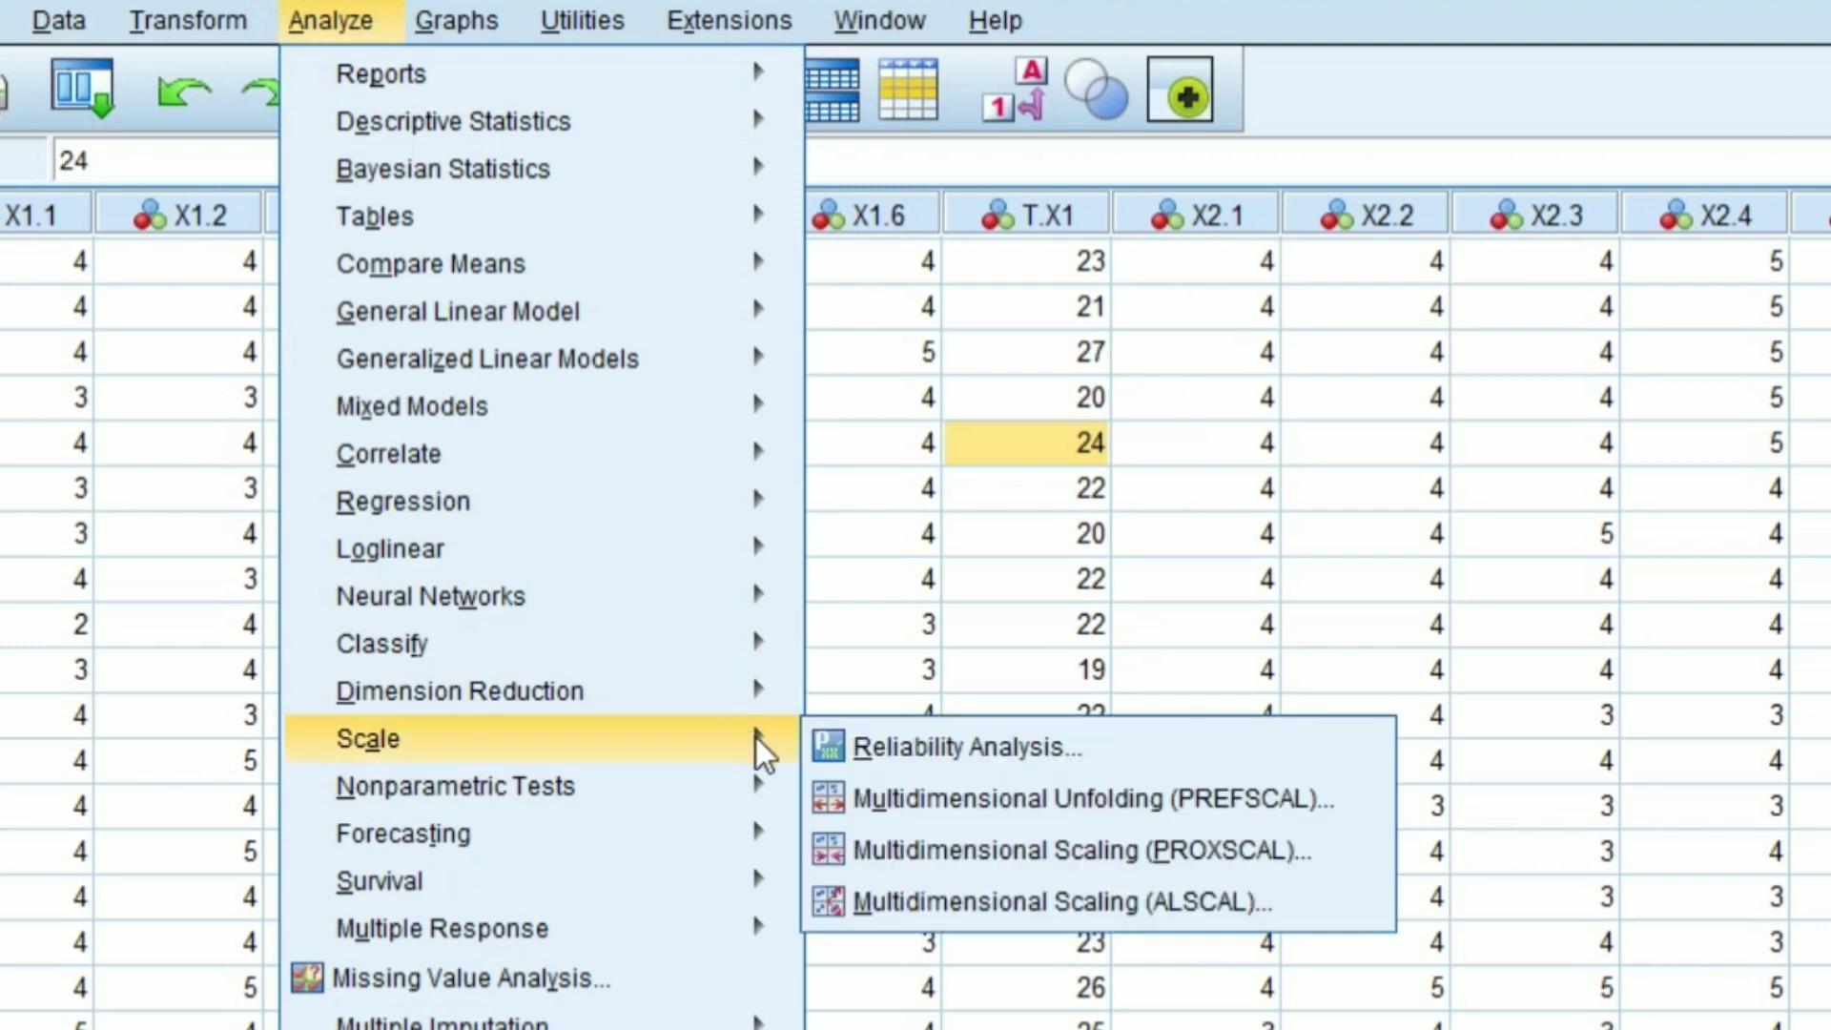
left_click(829, 746)
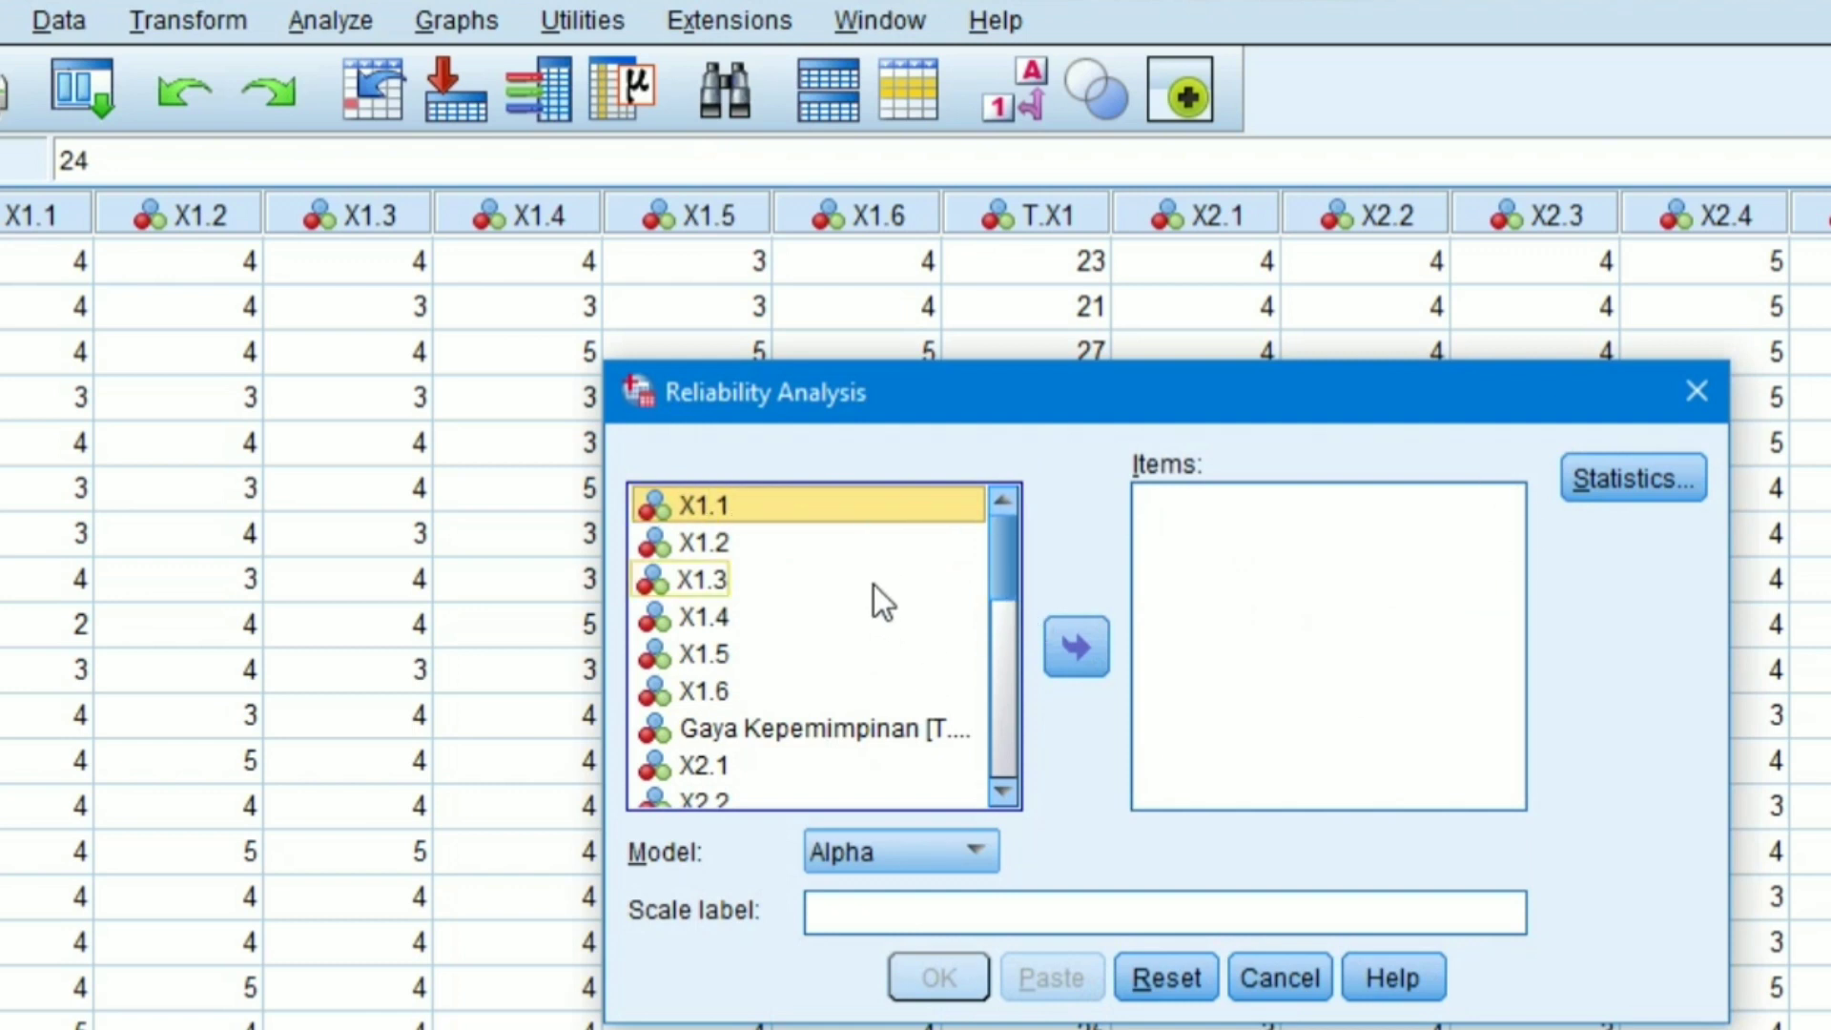
left_click(805, 727, "shift")
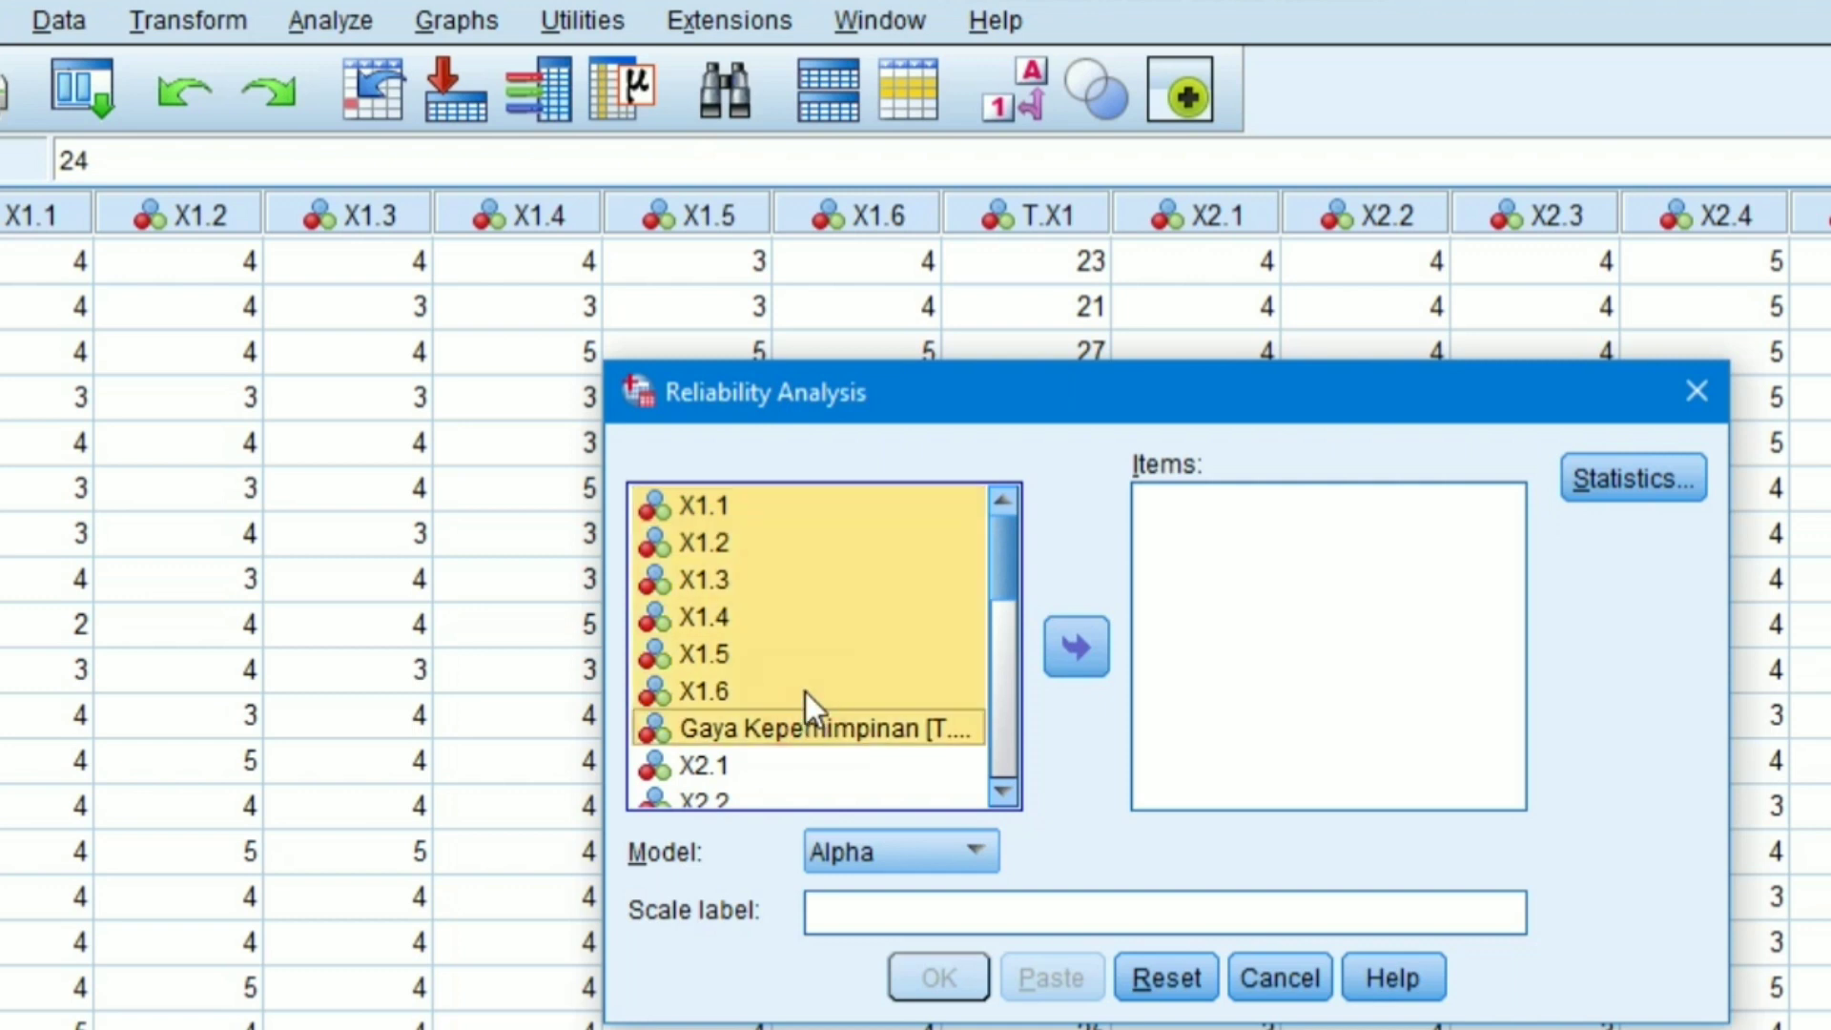
left_click(805, 693, "shift")
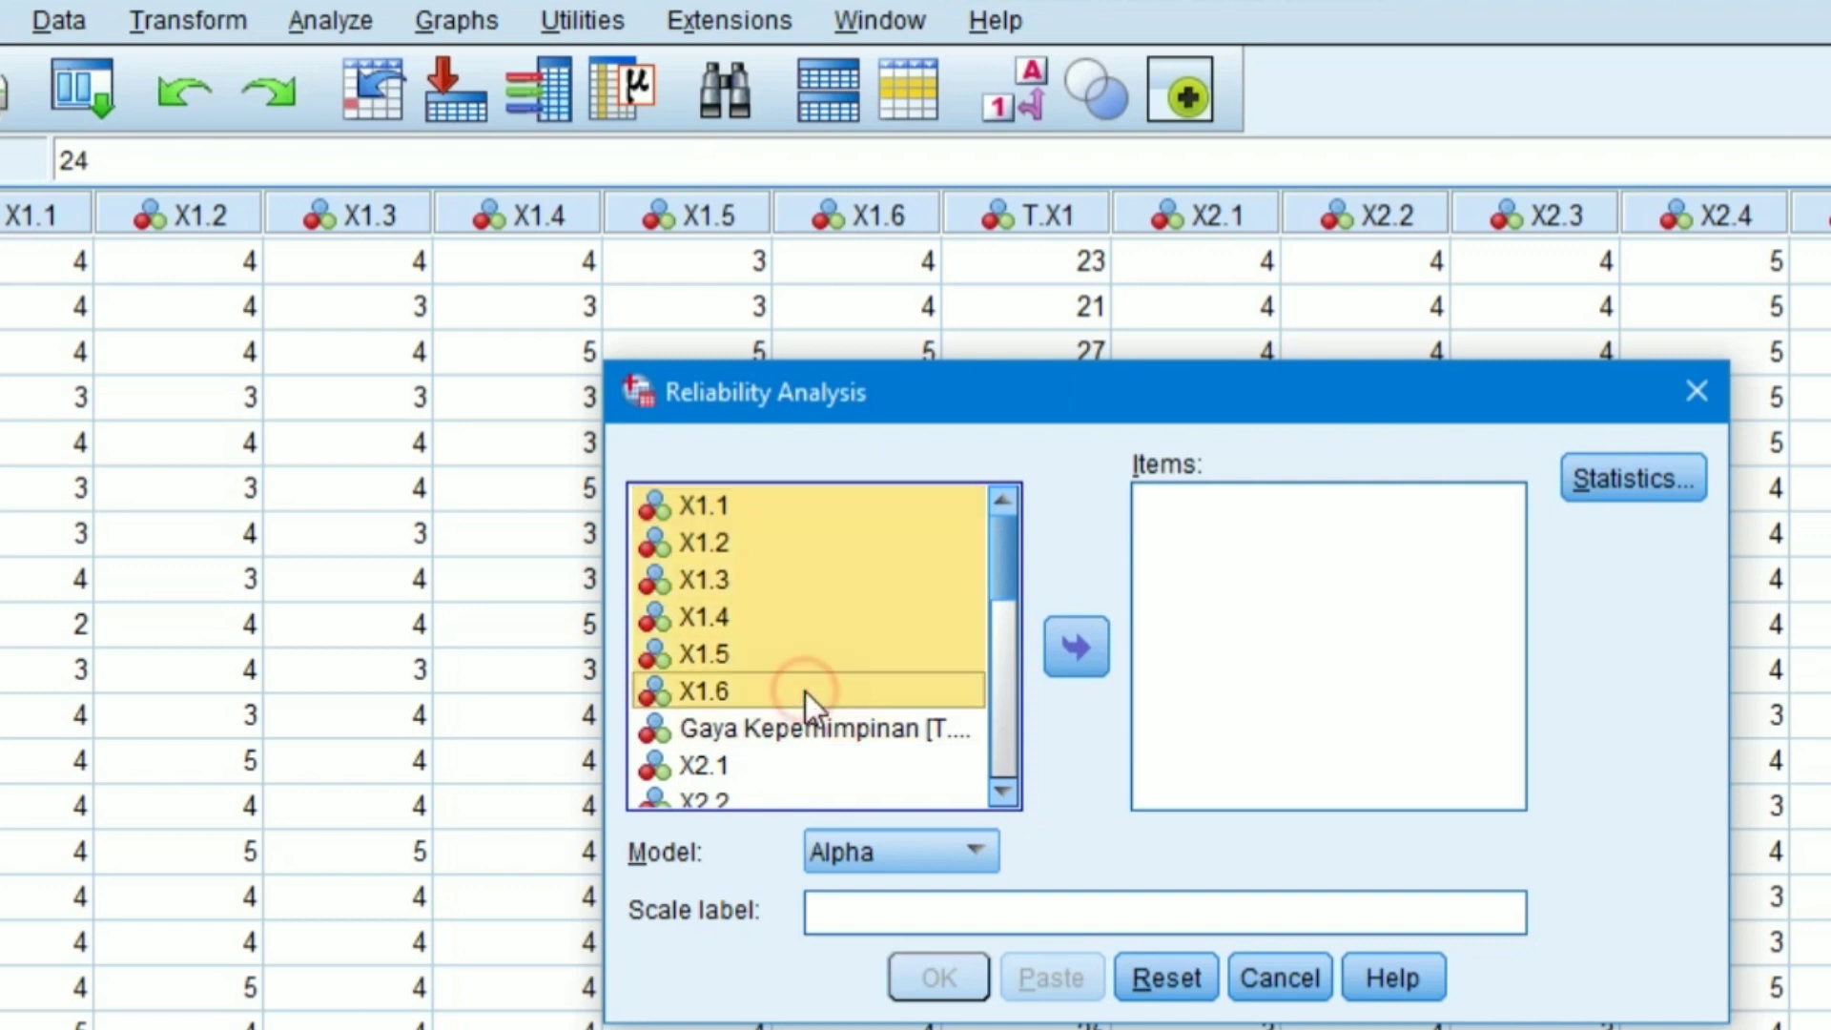
left_click(1063, 670)
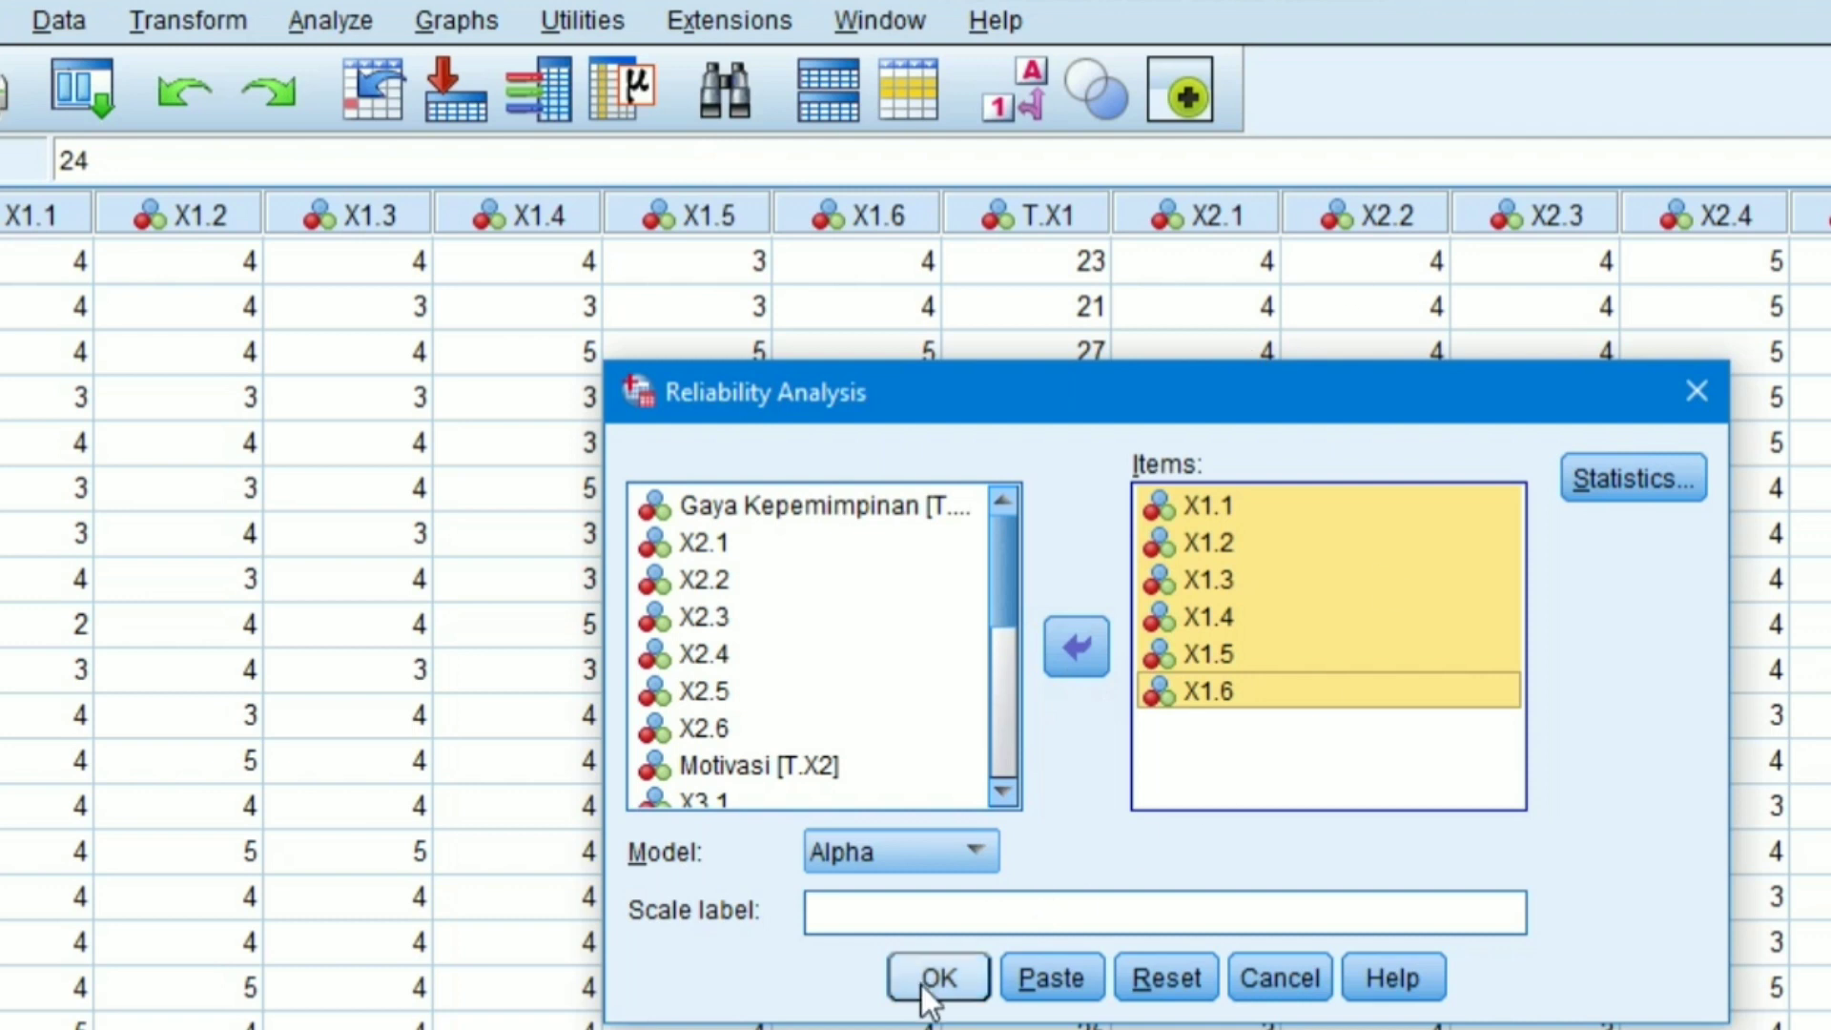
Include the Scale if item deleted descriptives and run the reliability analysis with the Alpha model.
left_click(1581, 479)
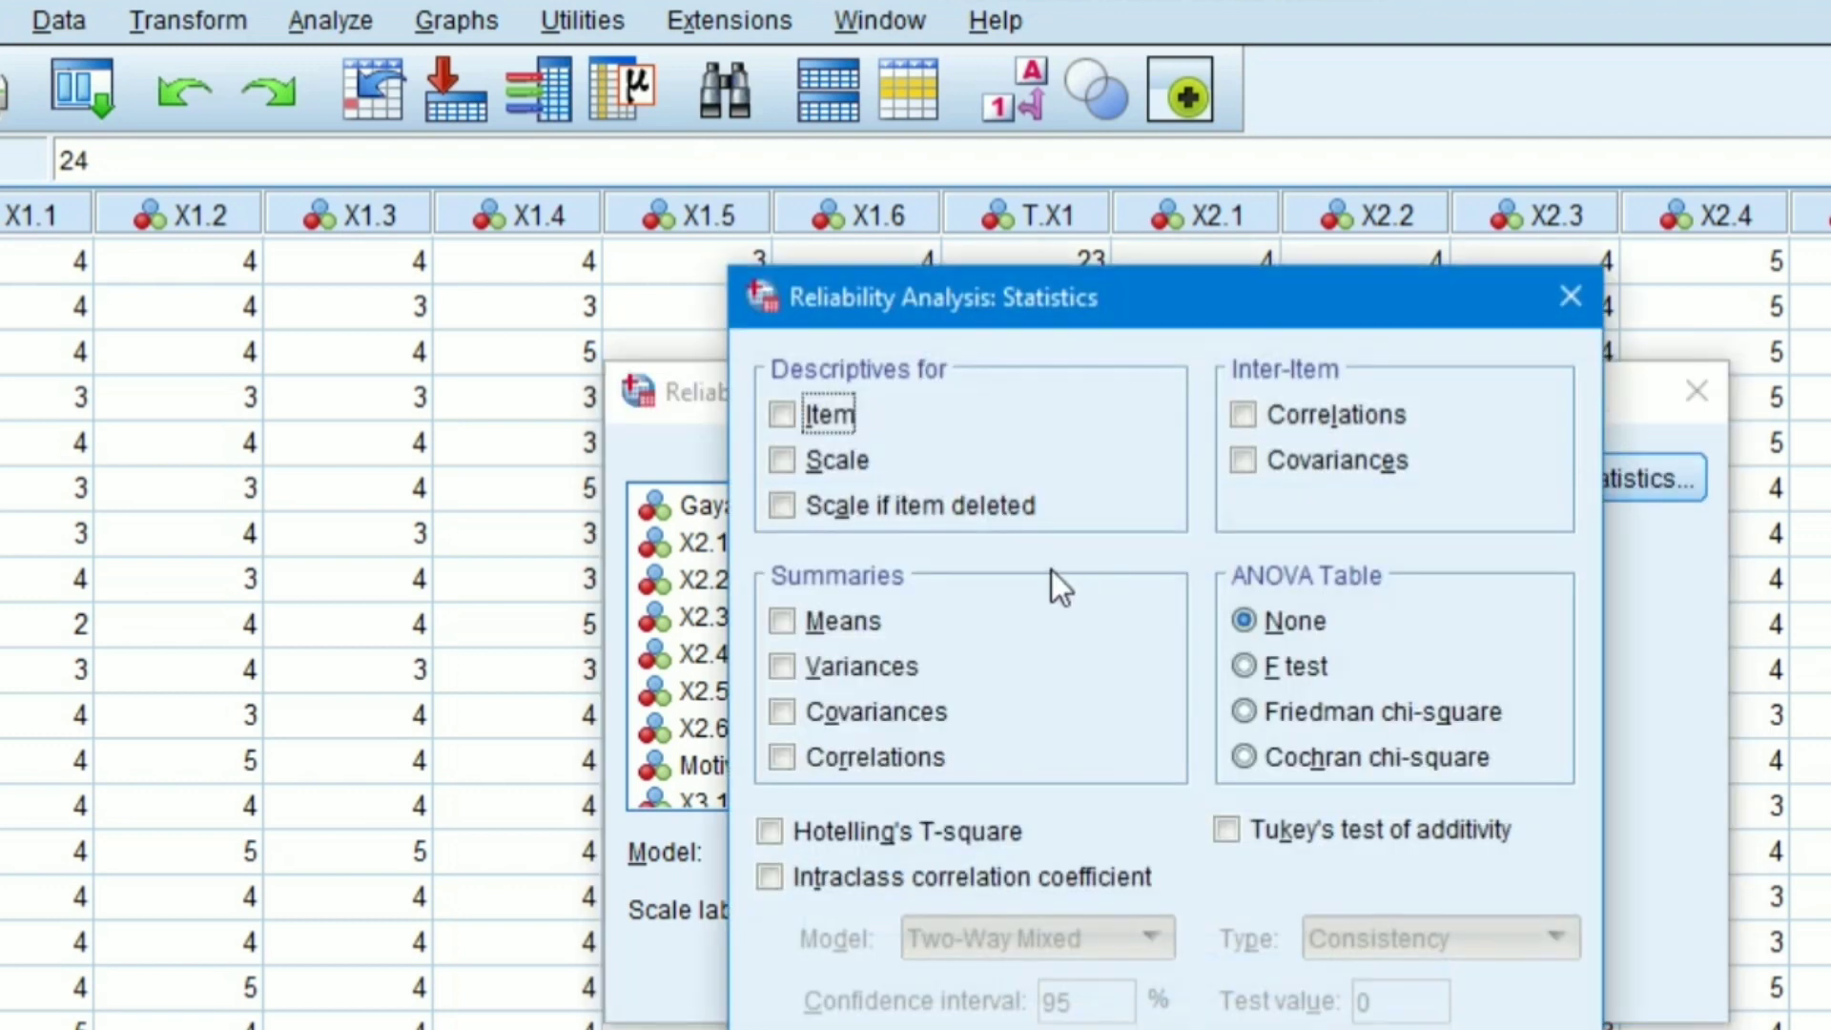
left_click(985, 502)
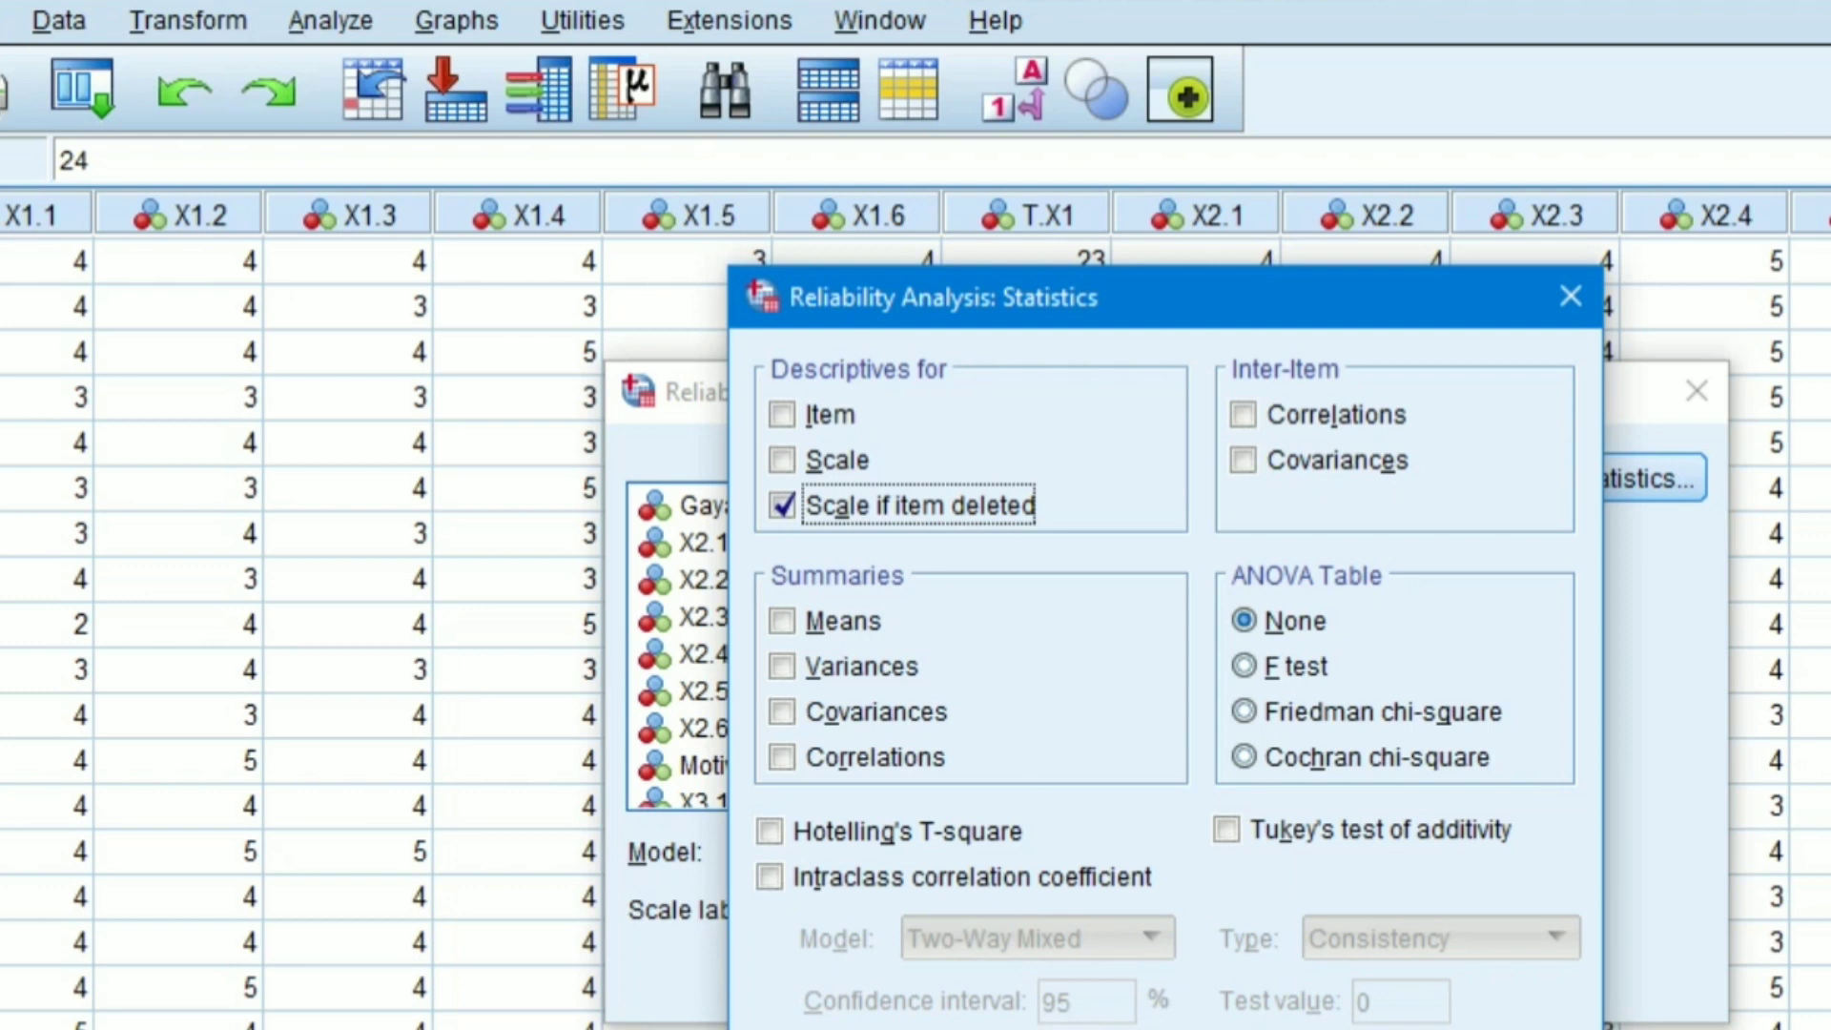
key("Return")
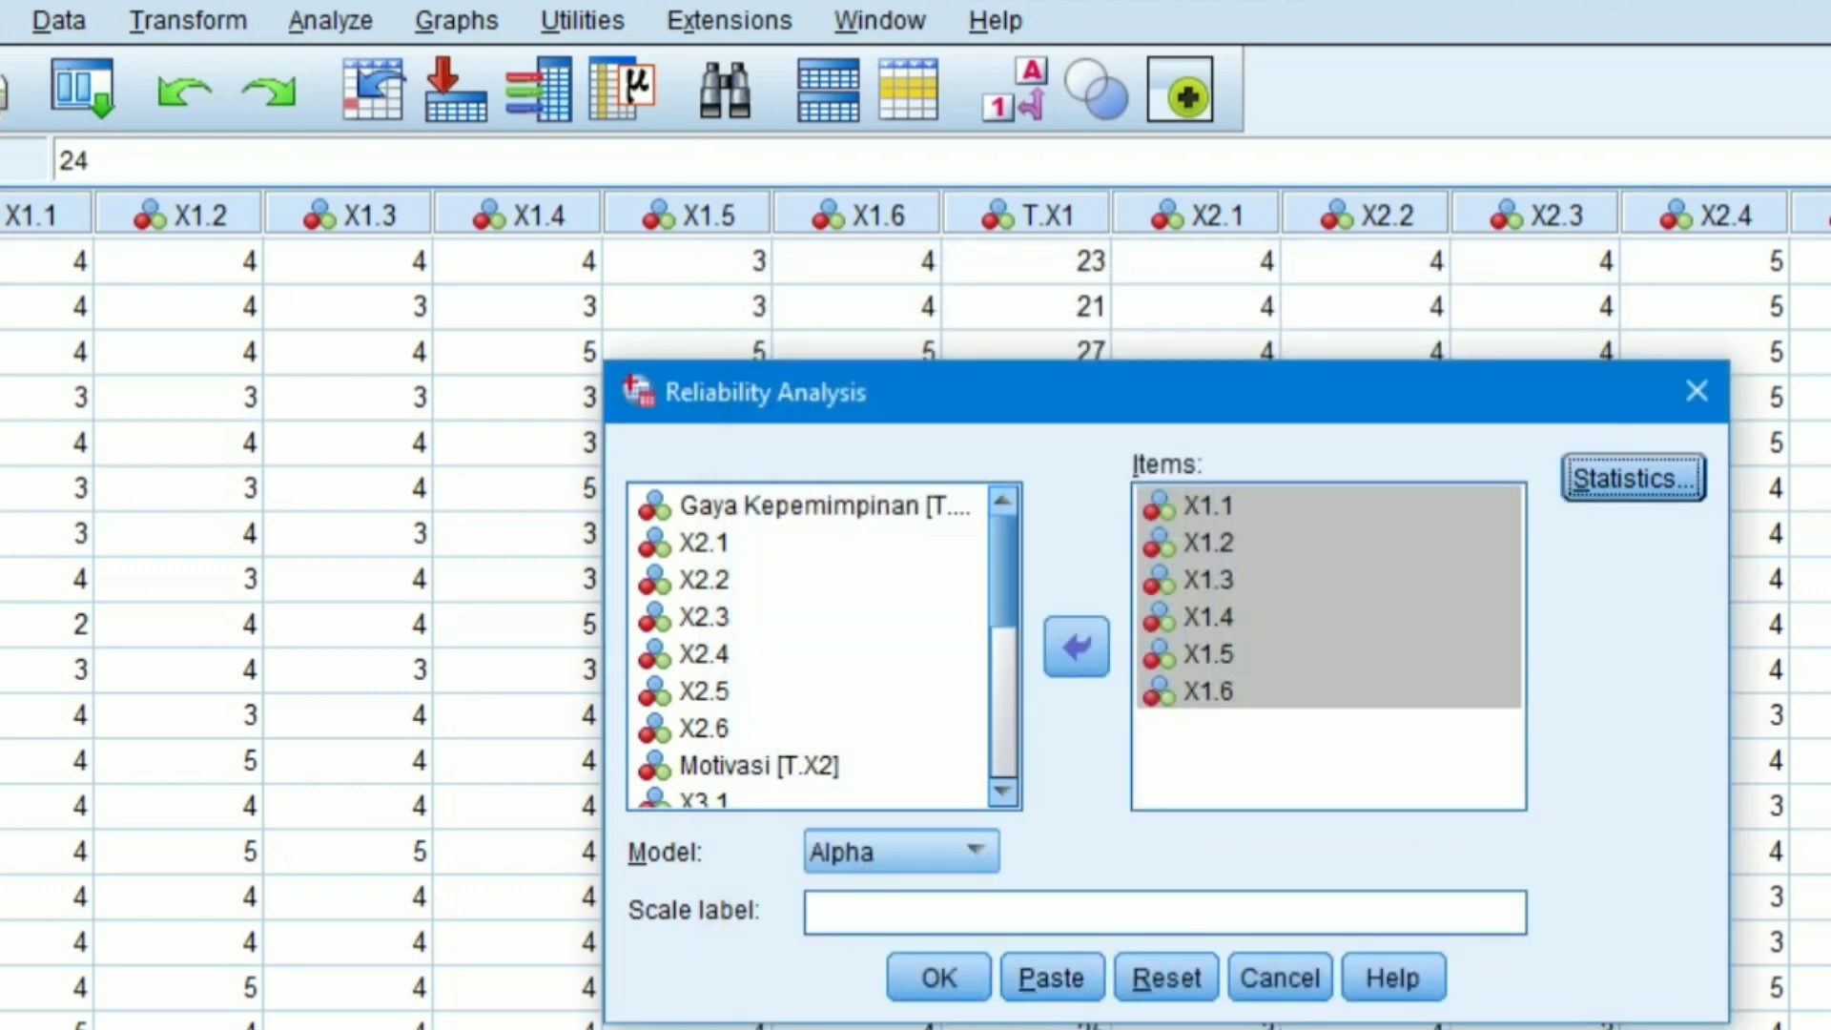
left_click(963, 988)
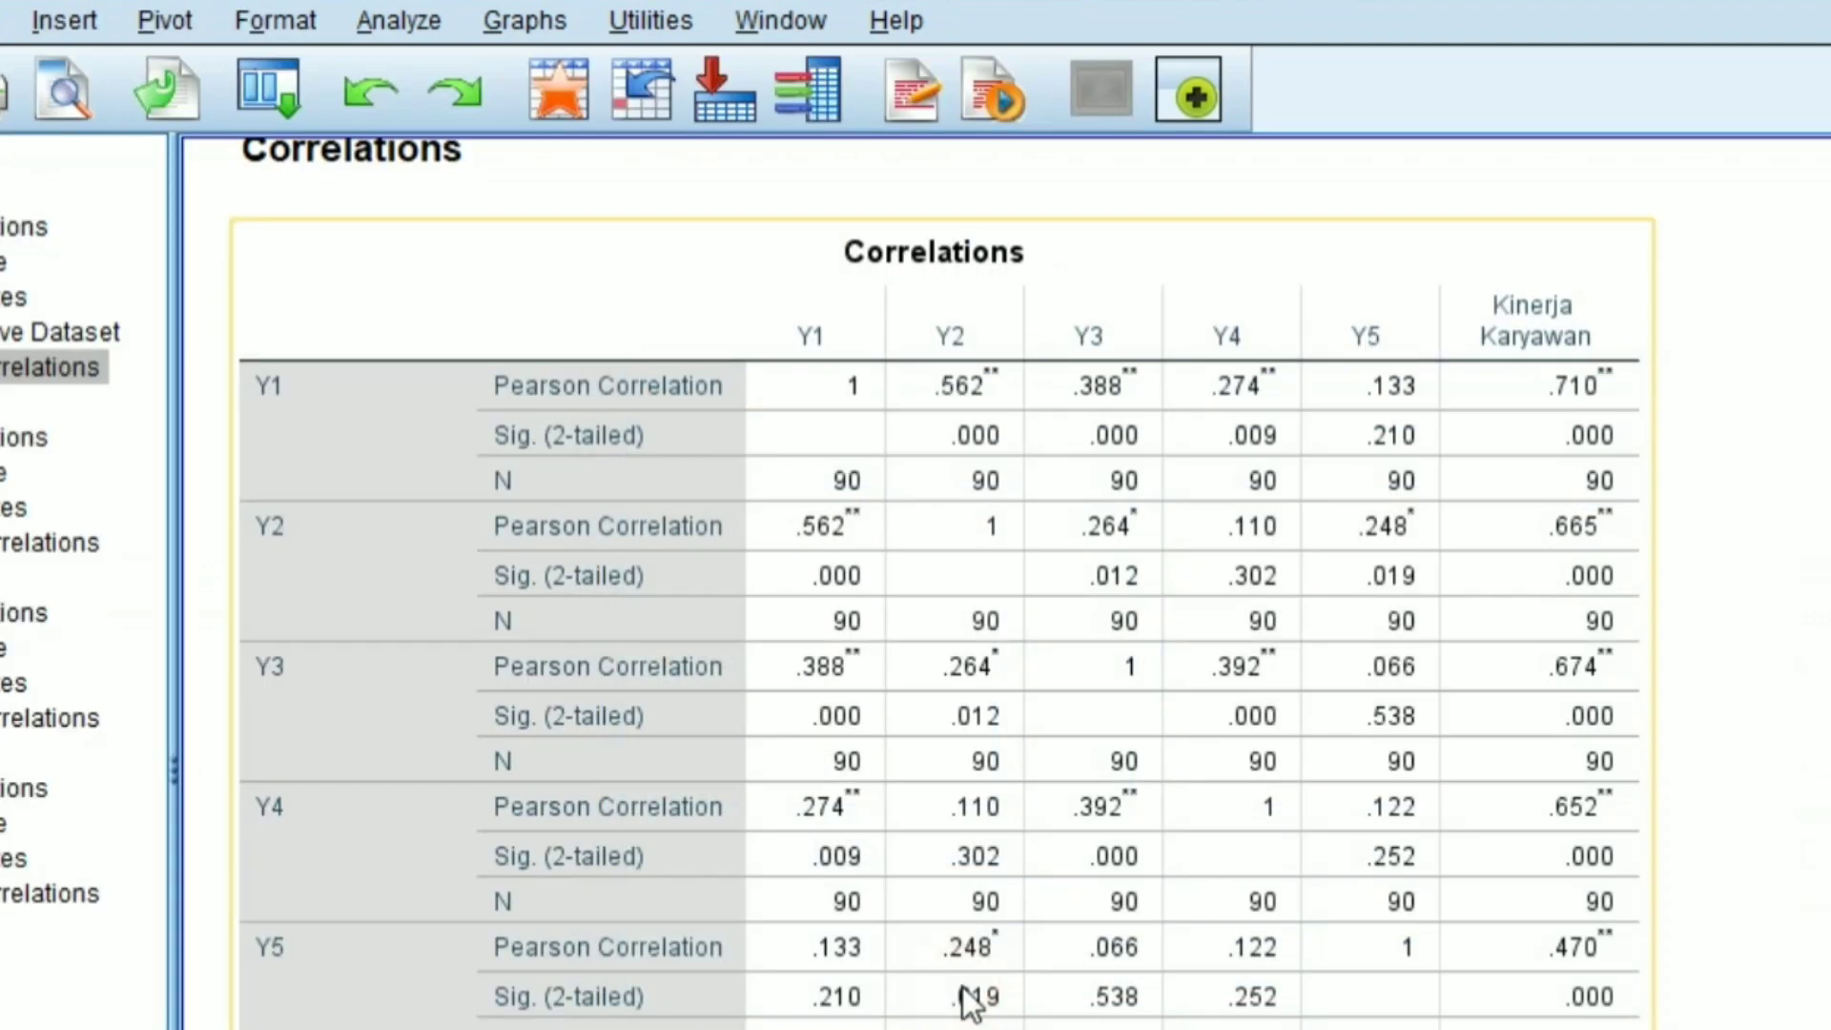